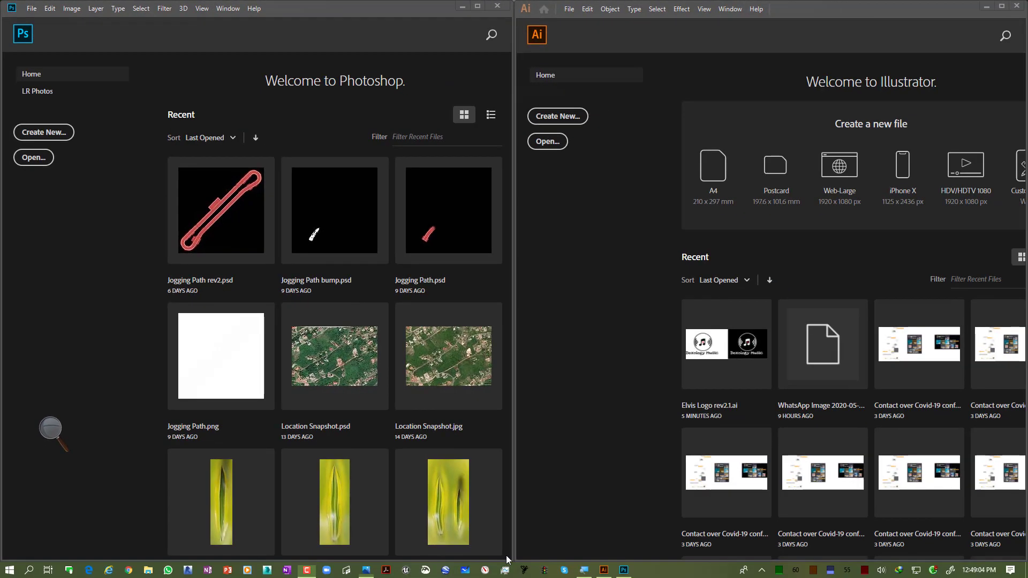
Step: Open the Elv8Muzik logo image in Photos, zoom in and pan across it to inspect its edges, then close it
click(366, 570)
drag(586, 126, 598, 64)
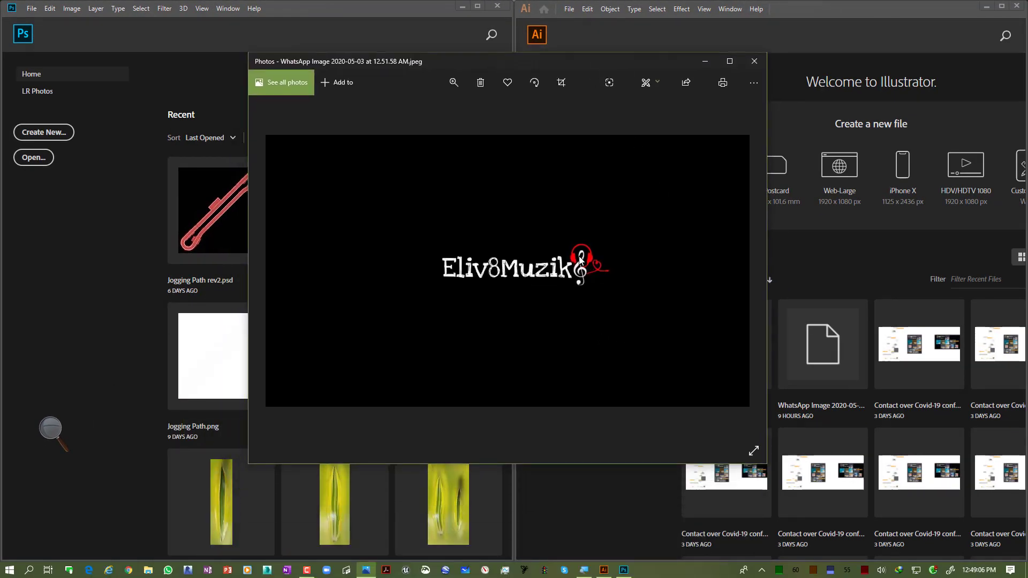
scroll(584, 255, up, 5)
scroll(535, 157, down, 1)
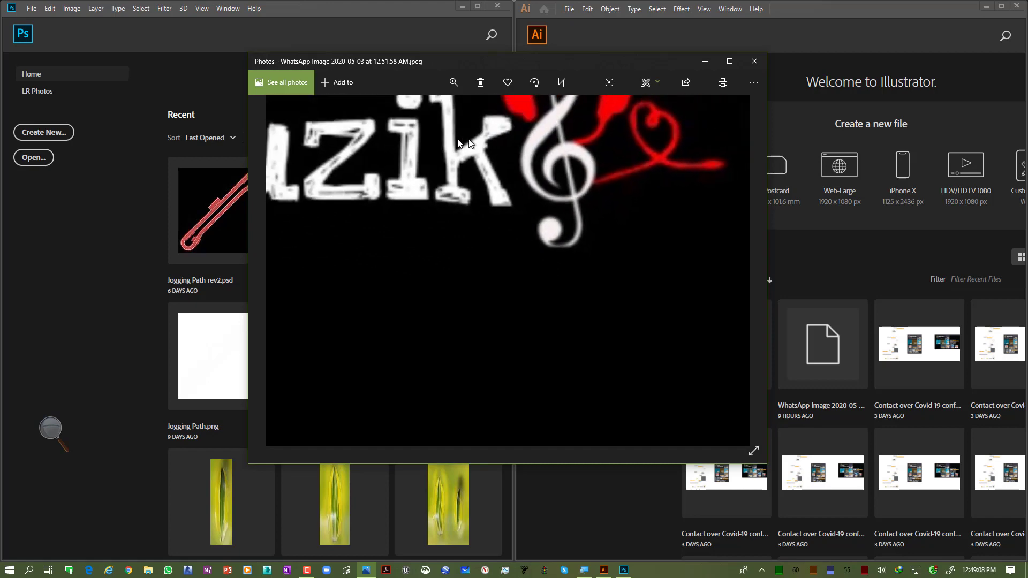
drag(470, 221, 777, 301)
drag(547, 311, 685, 303)
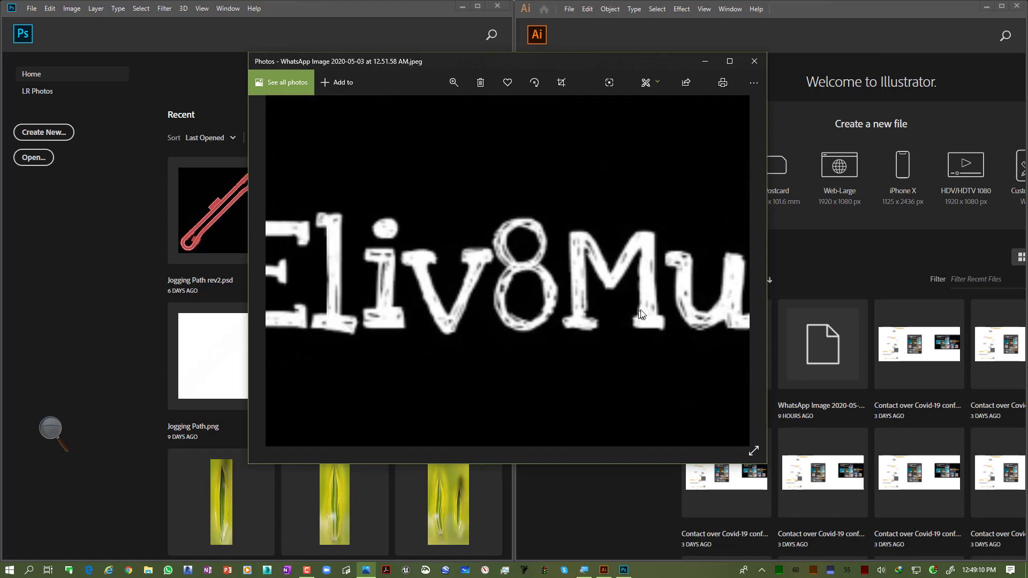
drag(452, 310, 332, 312)
drag(584, 303, 313, 296)
drag(635, 307, 524, 306)
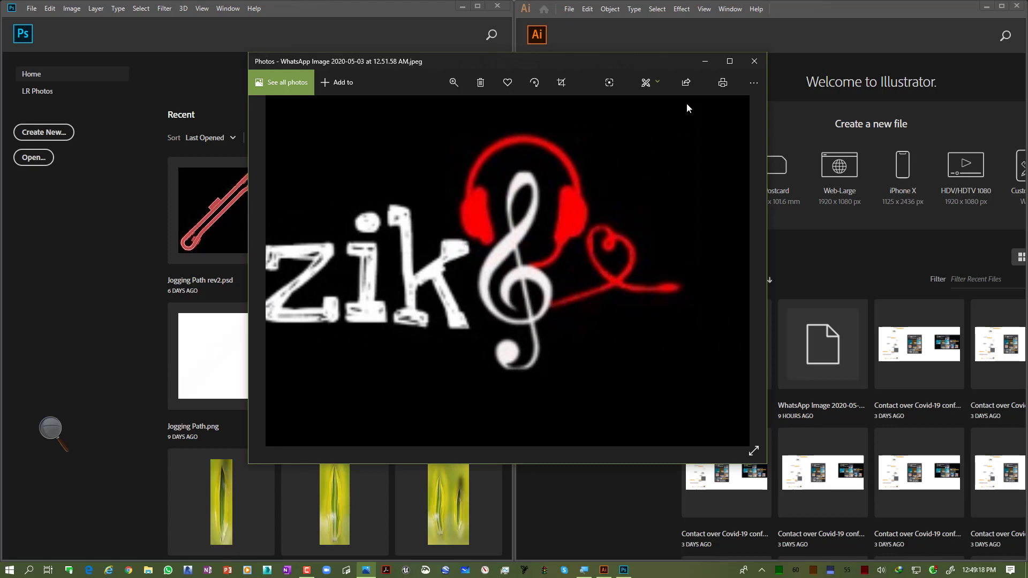
double_click(579, 207)
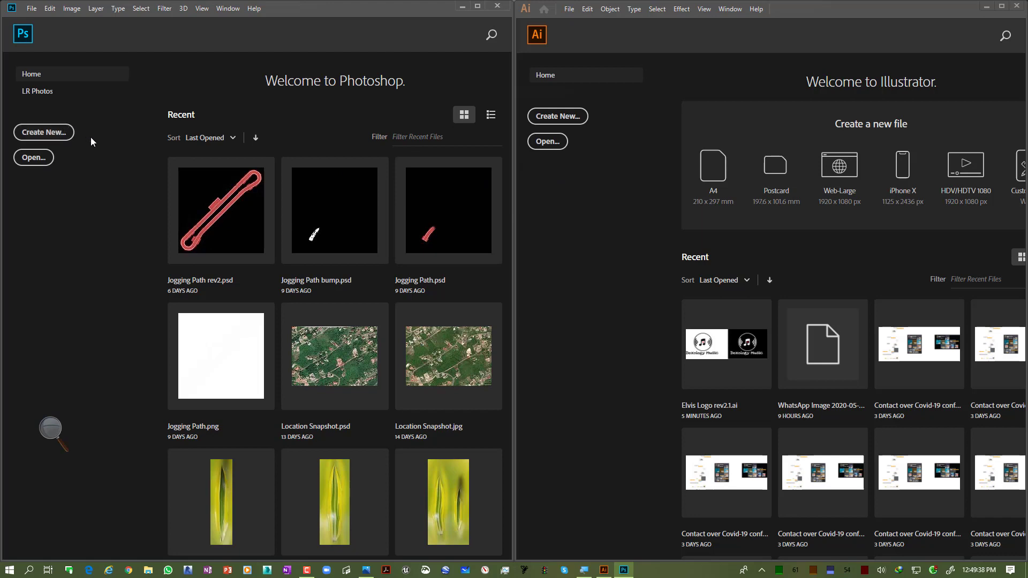
Step: Create a new Photoshop document from the Letter print preset, 8.5 x 11 in at 300 ppi
click(48, 133)
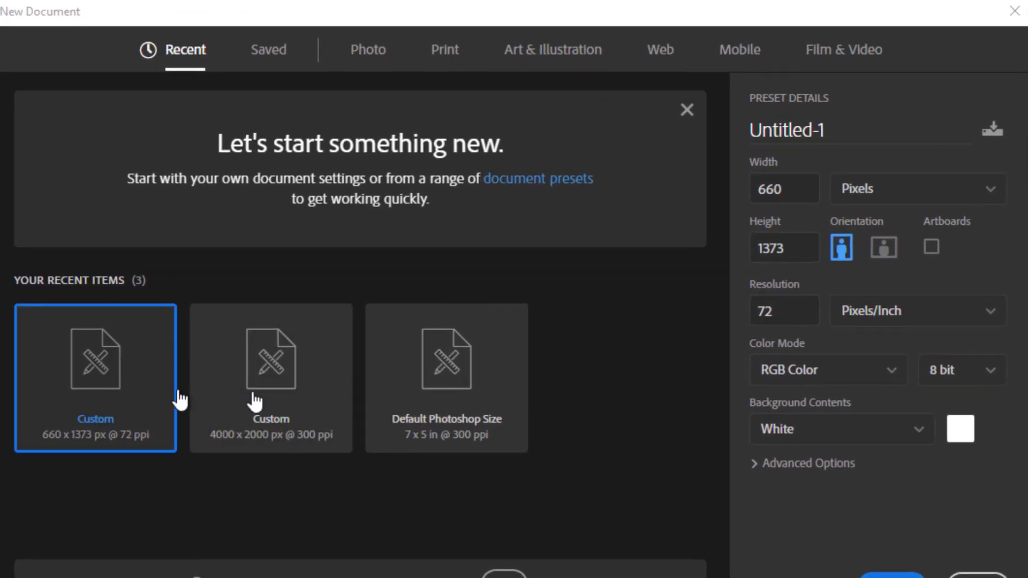
click(458, 53)
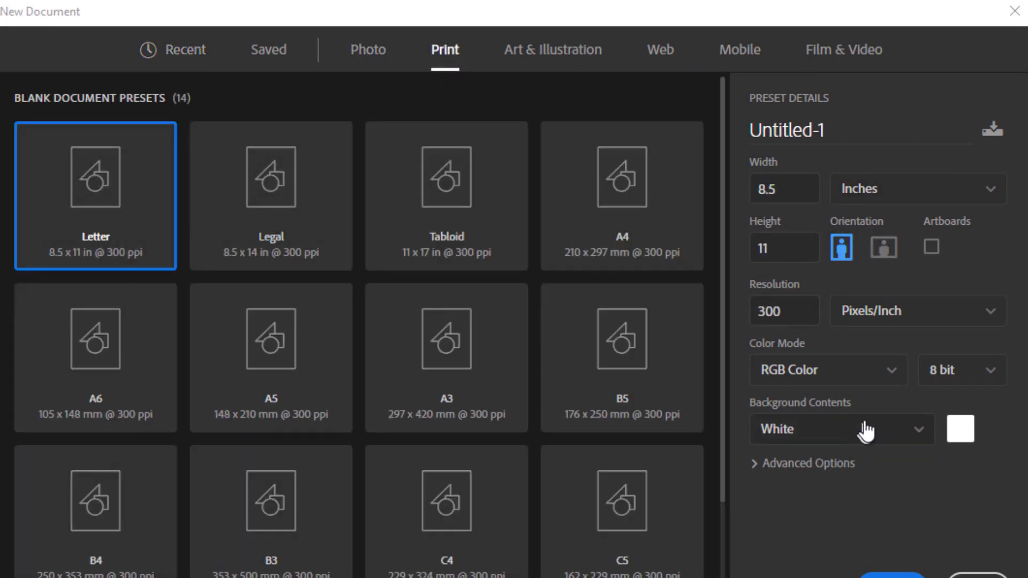
click(870, 571)
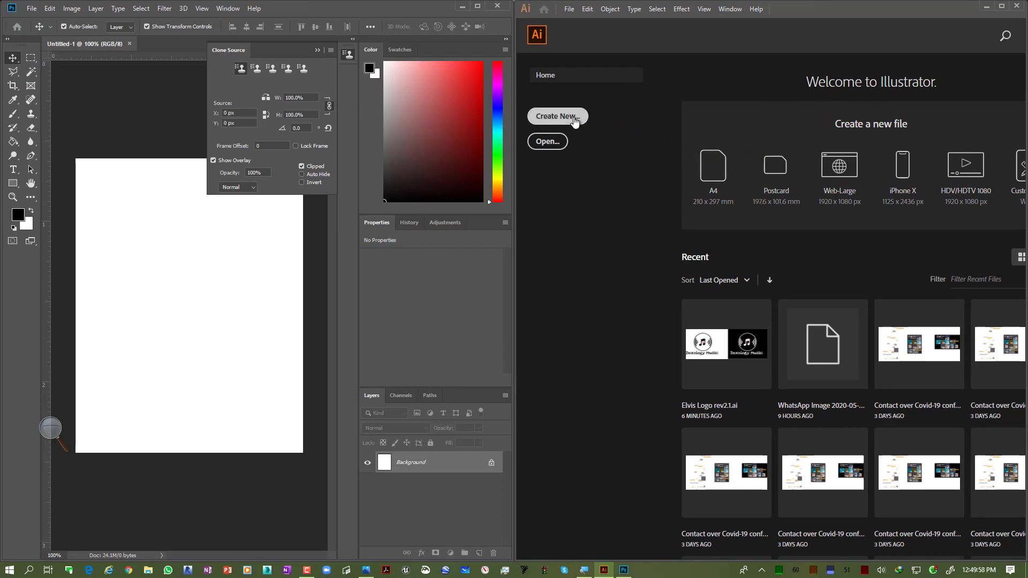
Step: Create a new Illustrator document from the Letter print preset, 612 x 792 pt
click(575, 121)
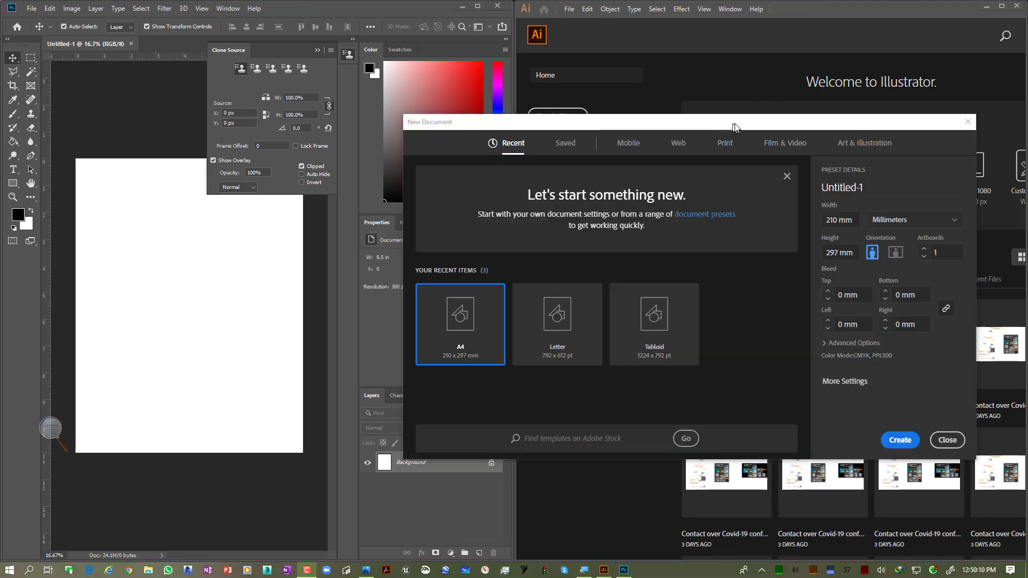
click(732, 146)
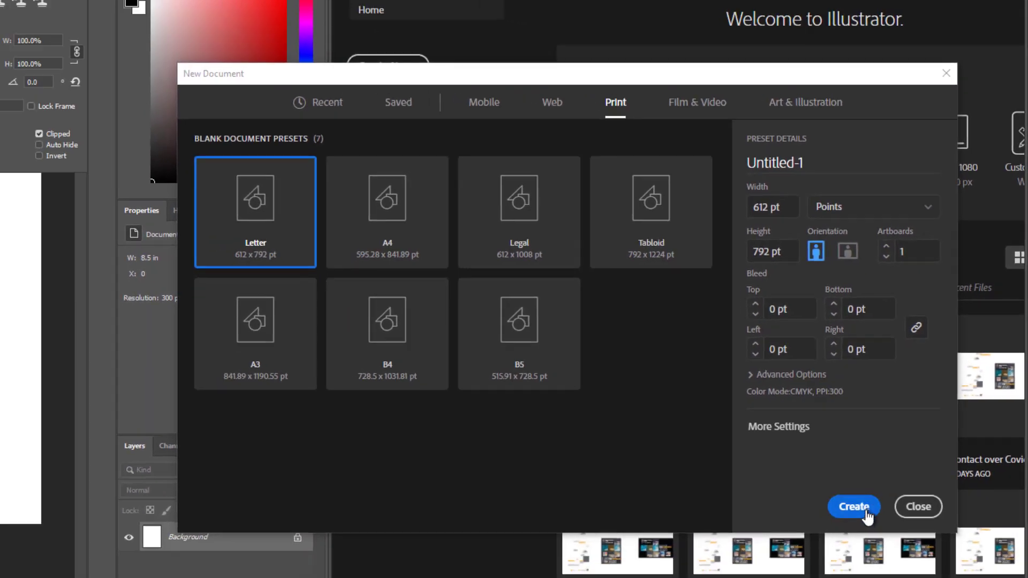
click(826, 547)
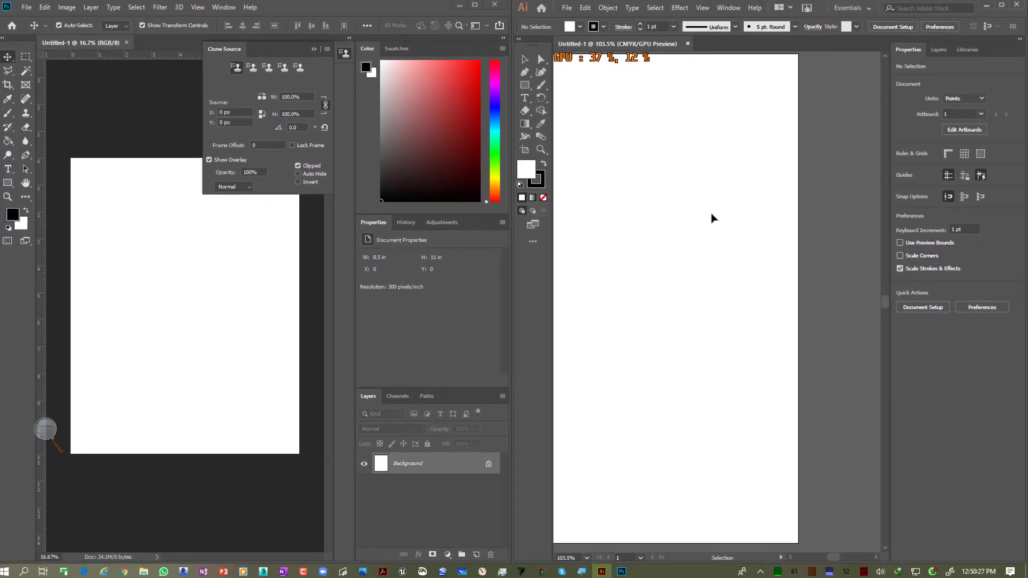
key(space)
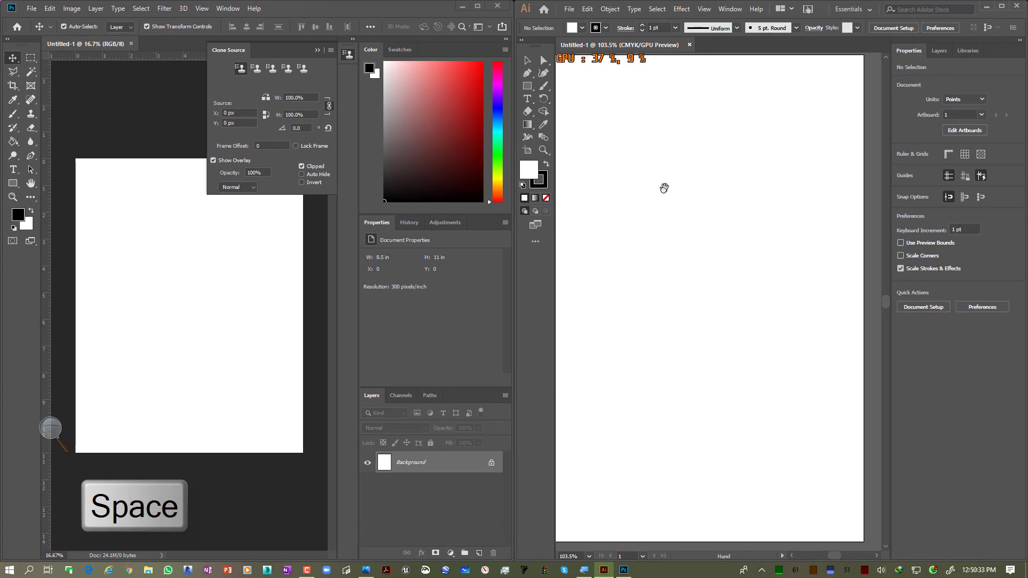
drag(664, 188, 739, 186)
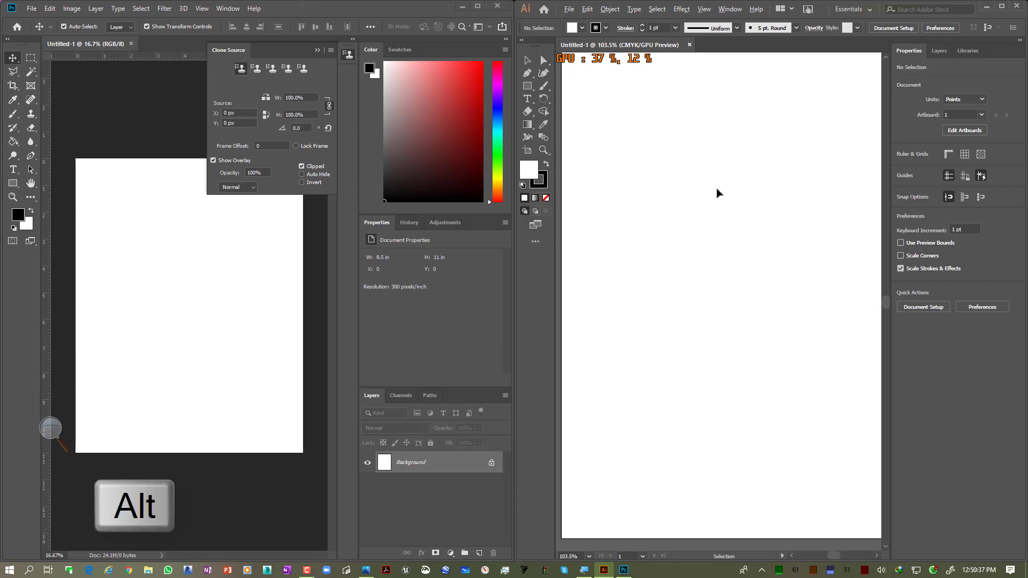
scroll(719, 193, down, 4)
scroll(718, 194, up, 2)
scroll(718, 253, up, 1)
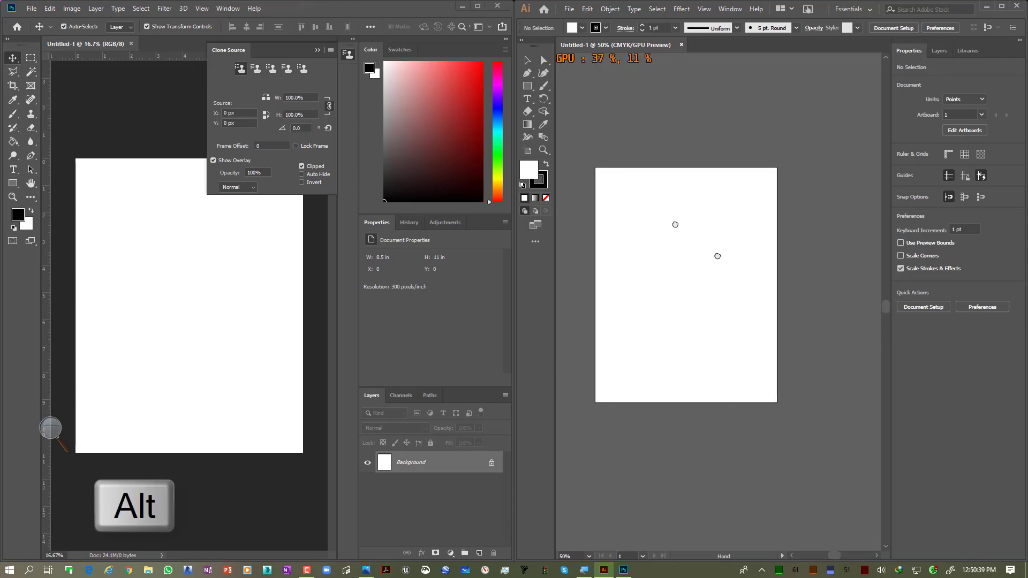
scroll(702, 218, down, 1)
scroll(703, 220, up, 2)
scroll(702, 218, down, 2)
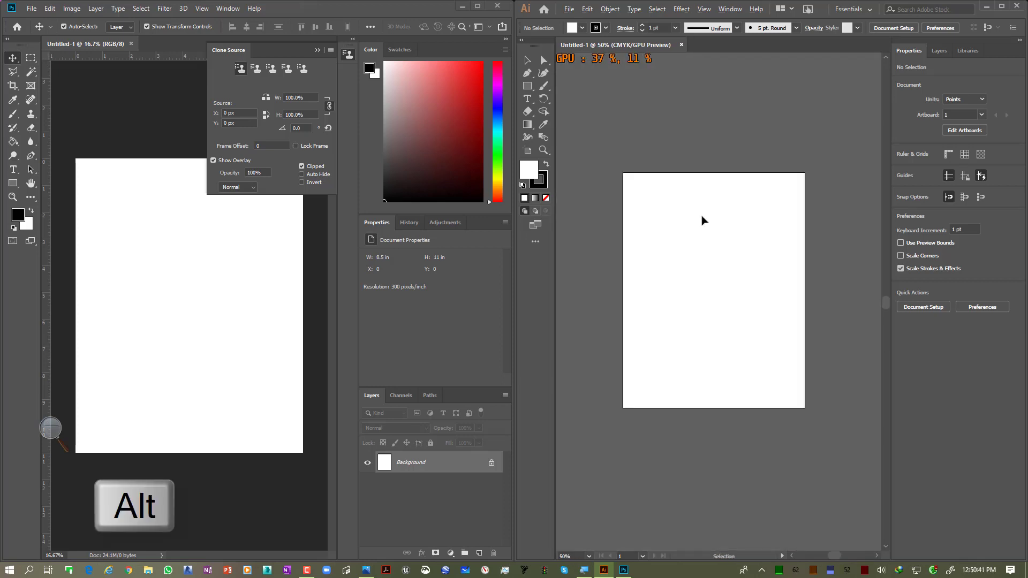
scroll(702, 218, up, 1)
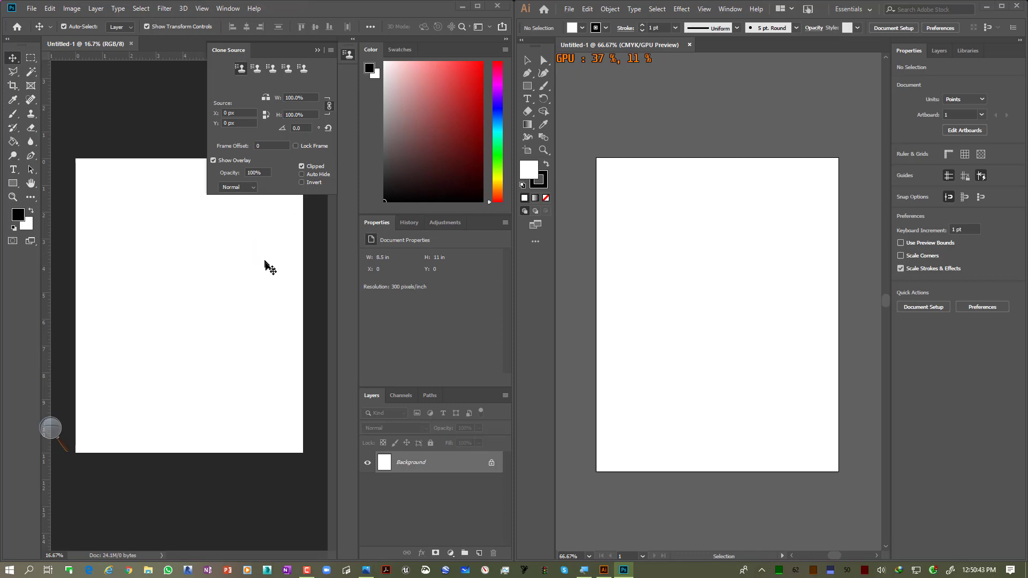
scroll(232, 280, down, 2)
scroll(220, 277, up, 1)
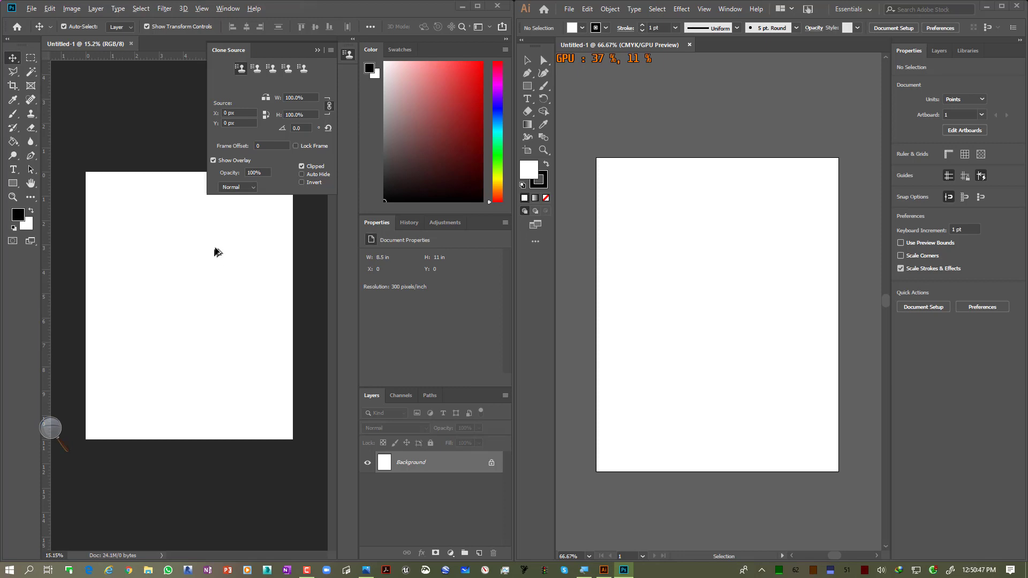
scroll(217, 252, down, 2)
scroll(217, 249, up, 3)
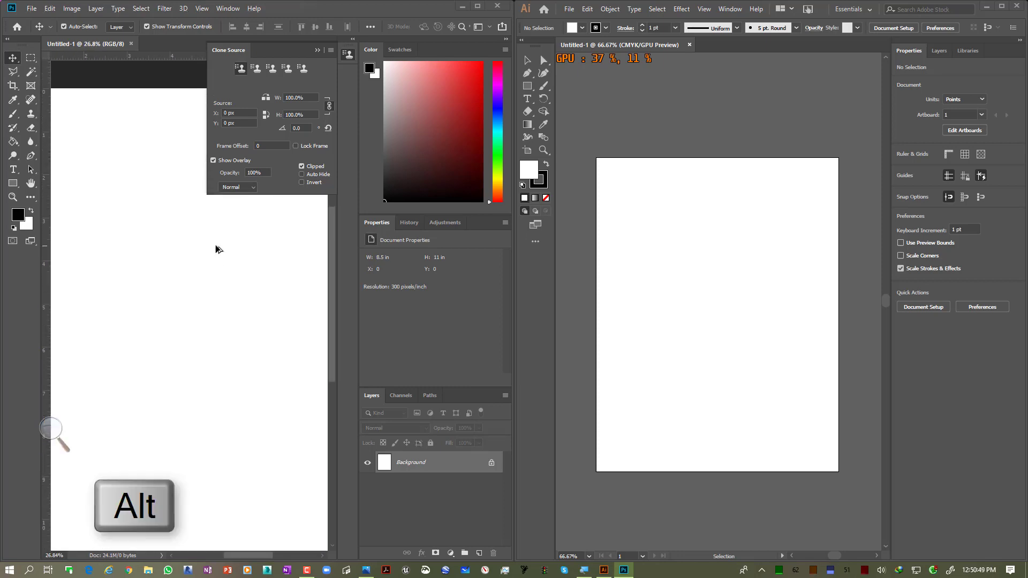
scroll(217, 249, down, 2)
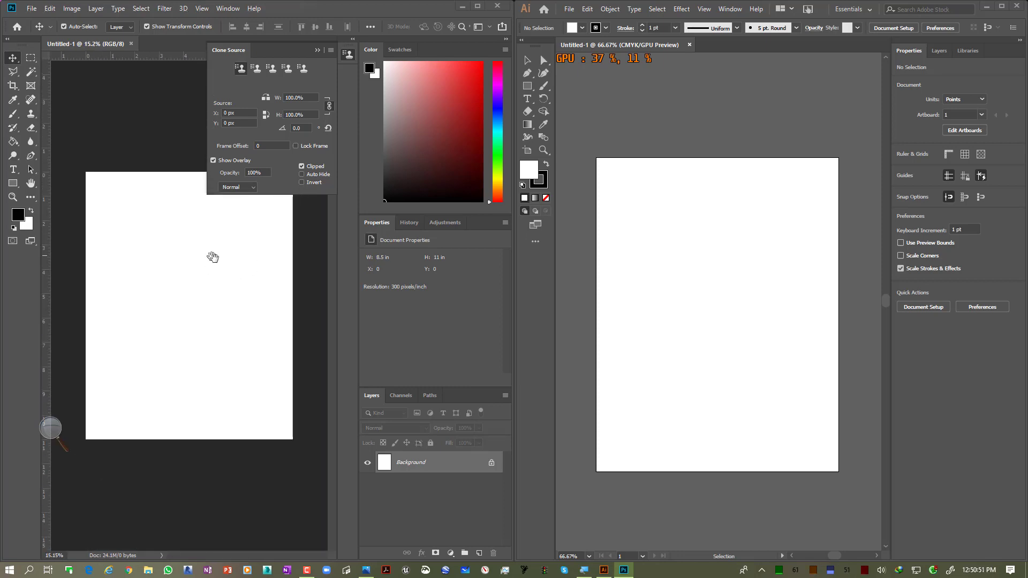
key(space)
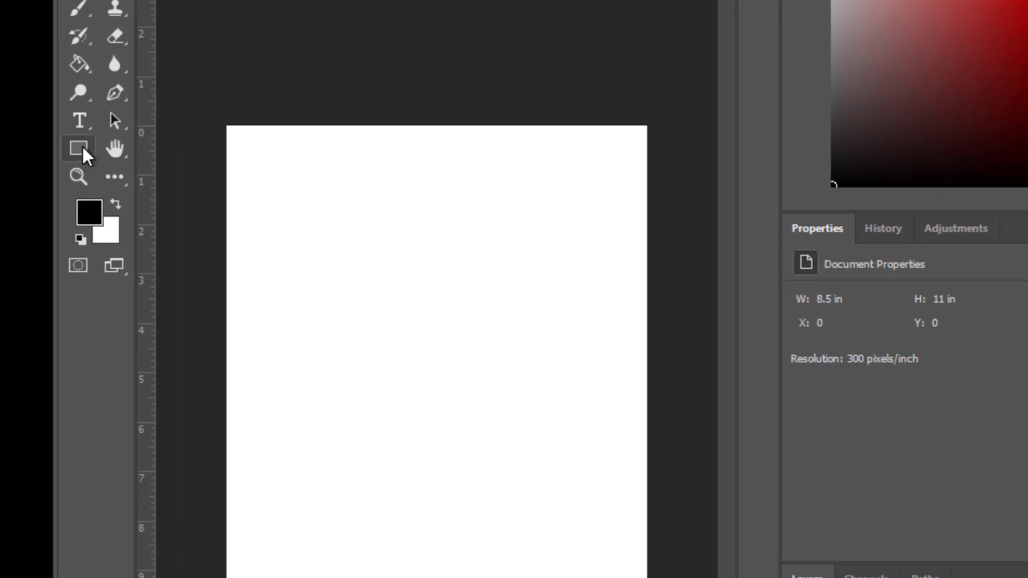
Step: Draw a black circle about 1347 px wide on the Photoshop page with the Ellipse Tool
right_click(82, 150)
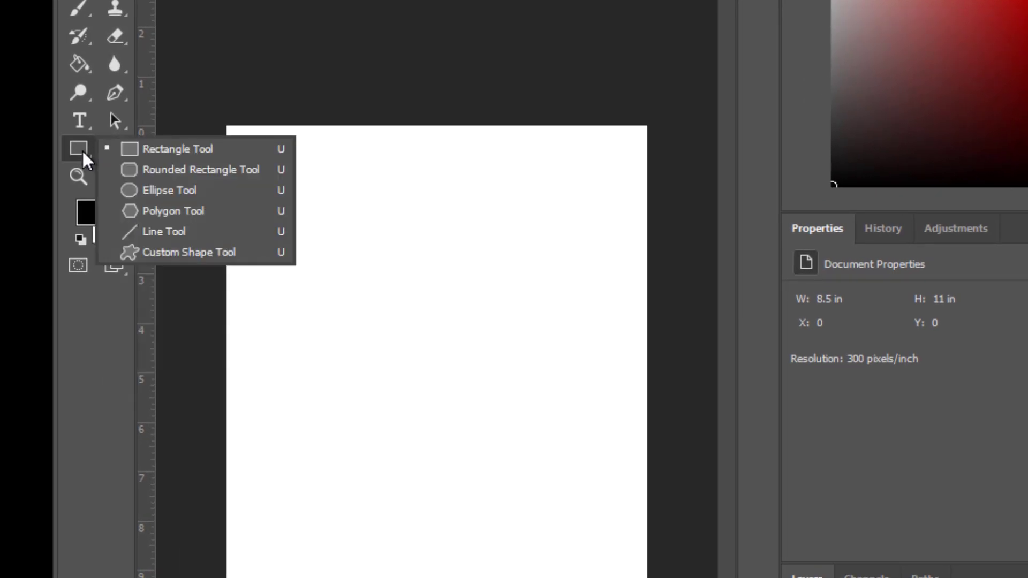
click(153, 191)
scroll(313, 284, up, 3)
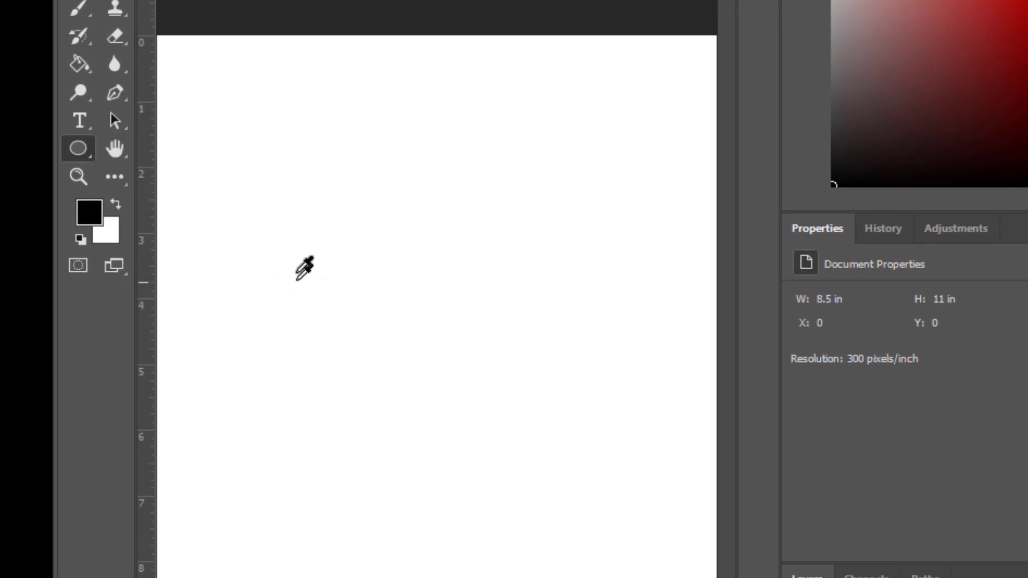
scroll(303, 242, down, 1)
drag(303, 242, 557, 491)
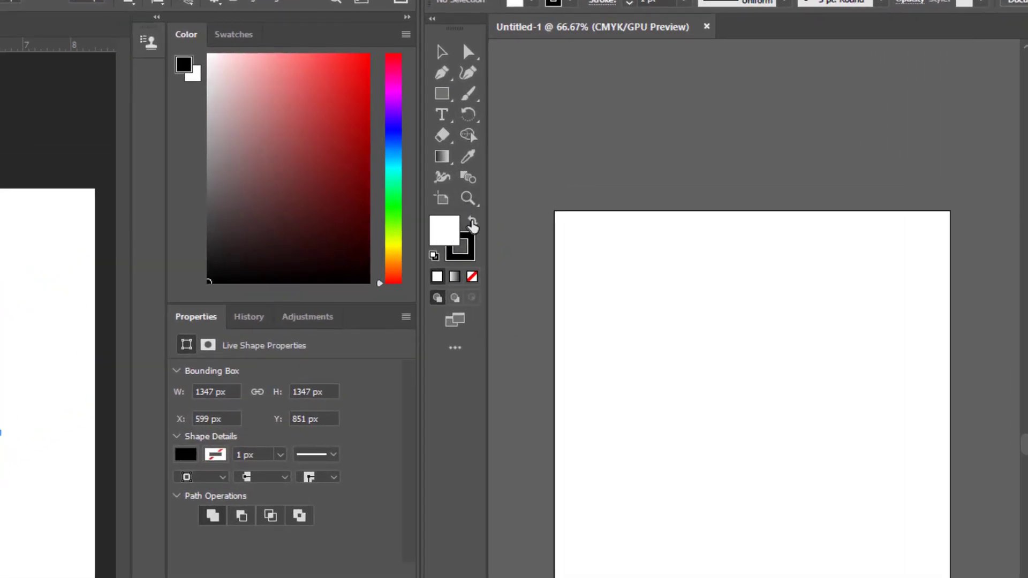
Step: Set Illustrator's fill colour to black and its stroke to none
double_click(445, 232)
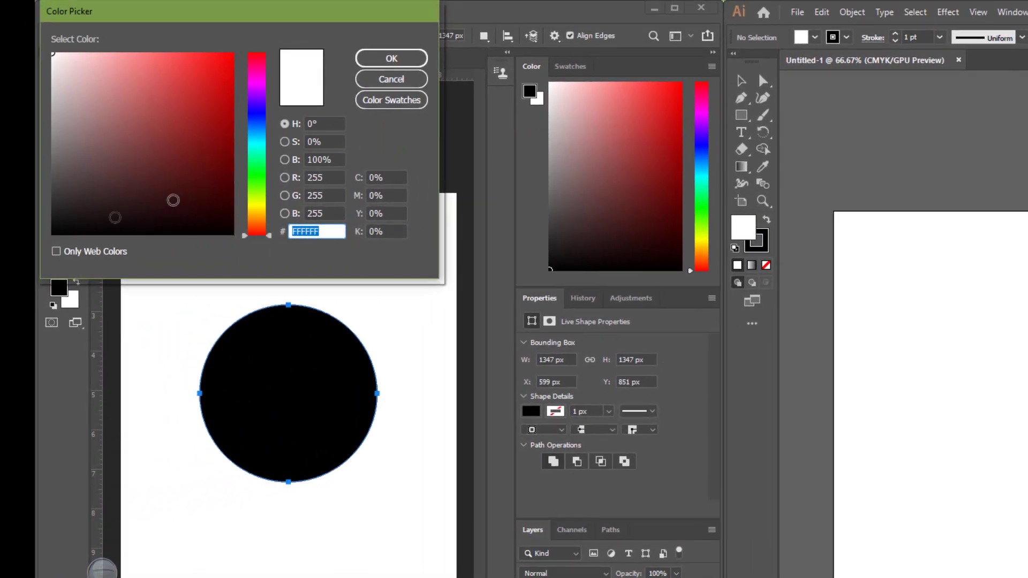
click(412, 60)
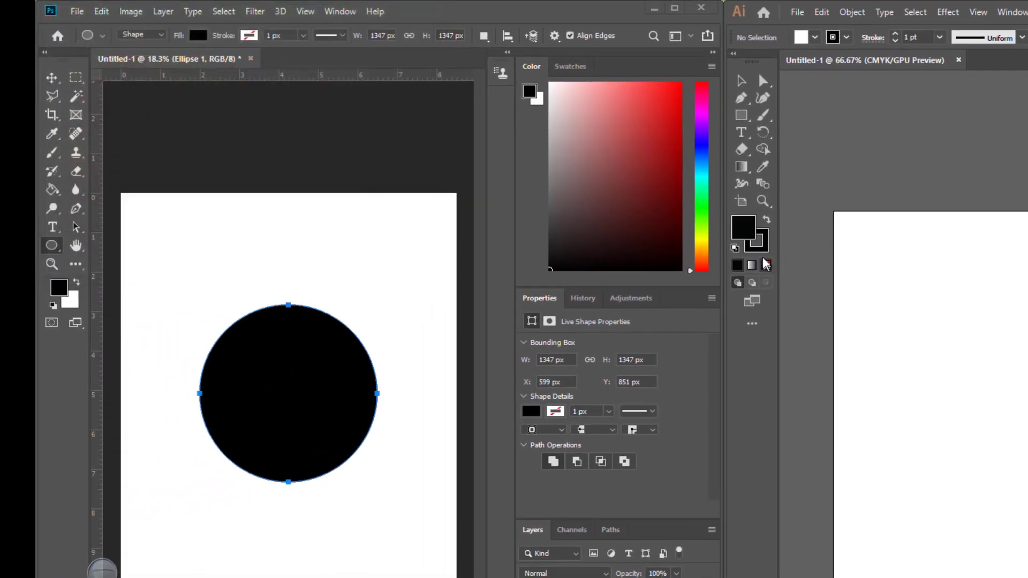
click(755, 249)
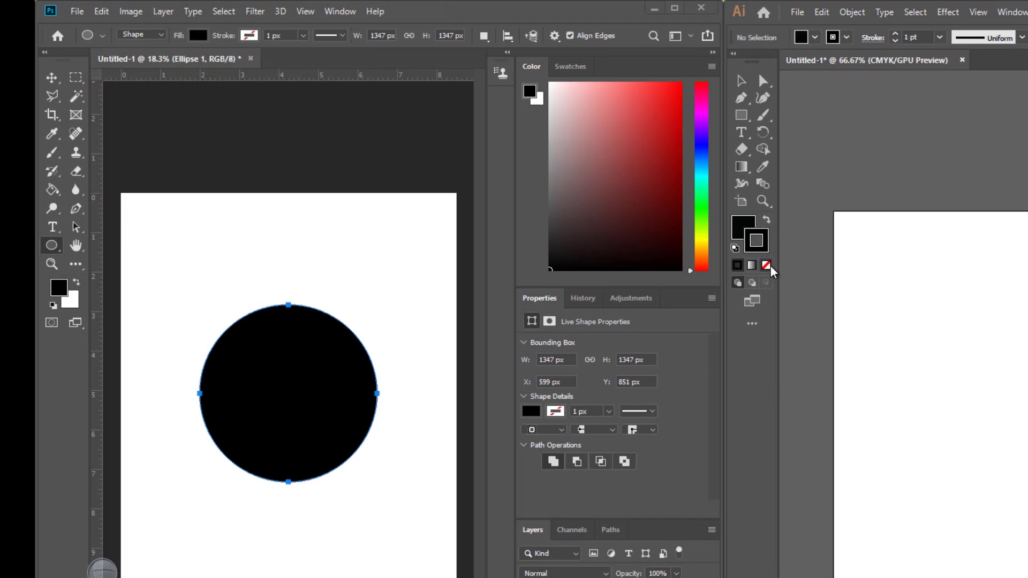
click(766, 265)
click(748, 234)
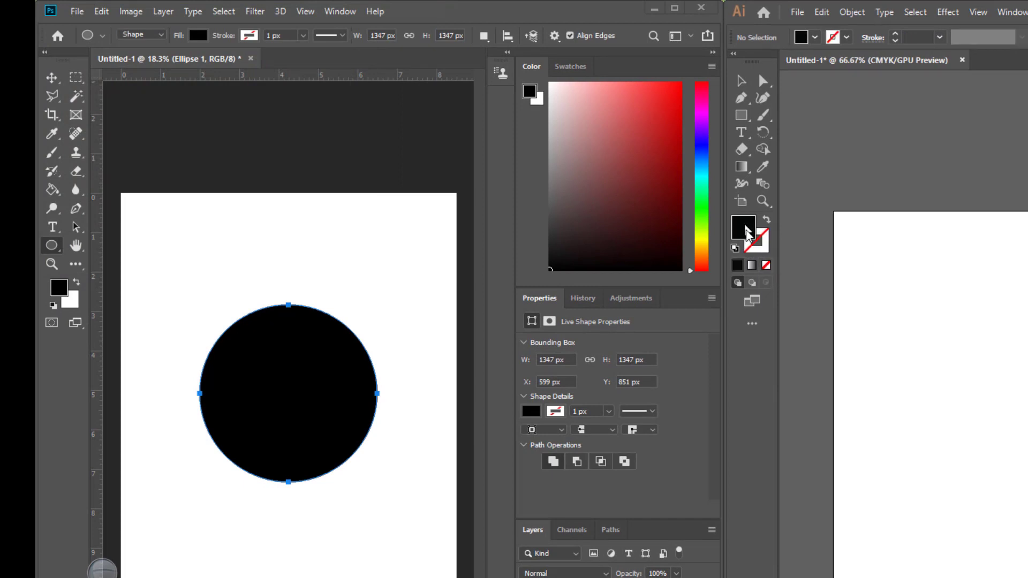
Step: Draw a black circle about 339 pt wide on the Illustrator artboard with the Ellipse Tool, then deselect it
click(746, 122)
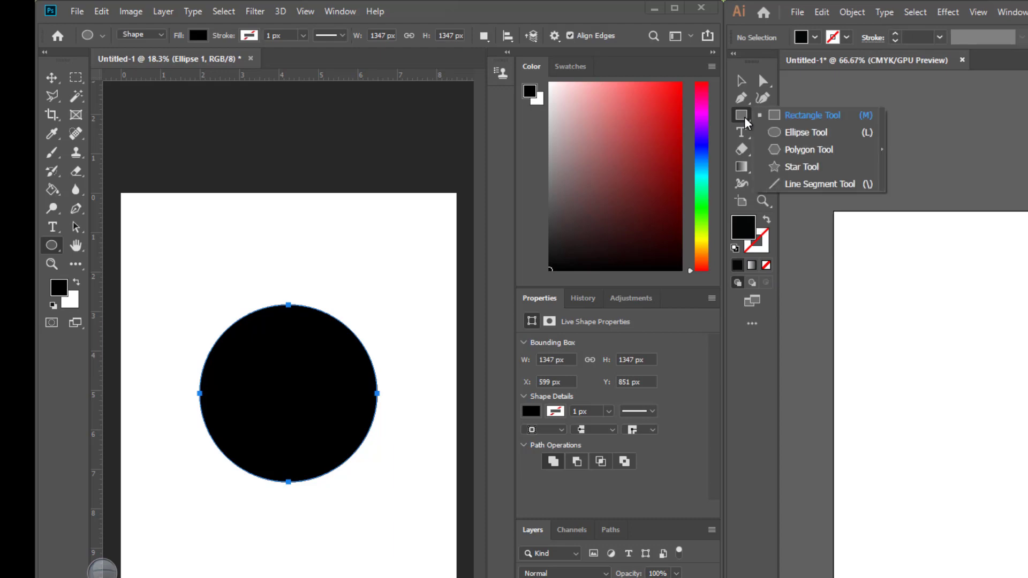
click(792, 134)
drag(654, 217, 788, 351)
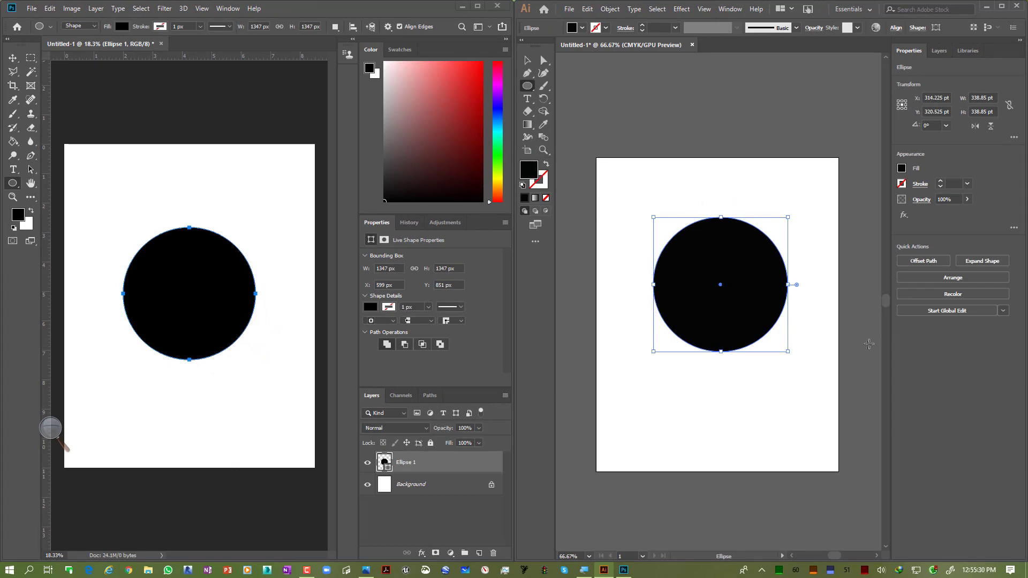
click(527, 60)
click(756, 185)
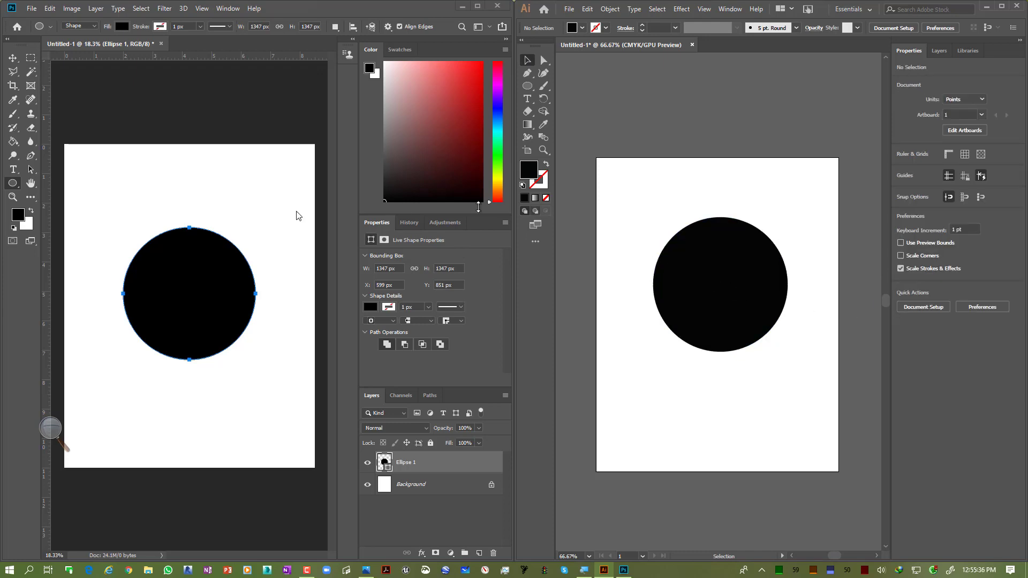
Step: Zoom in closely on the edge of the Photoshop circle to examine its pixels
click(260, 244)
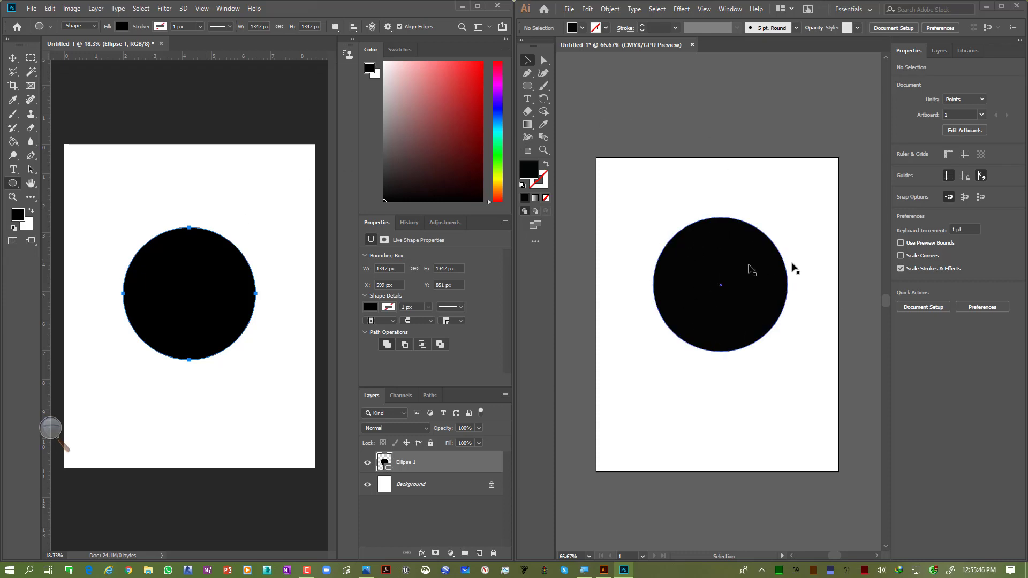
scroll(151, 273, up, 3)
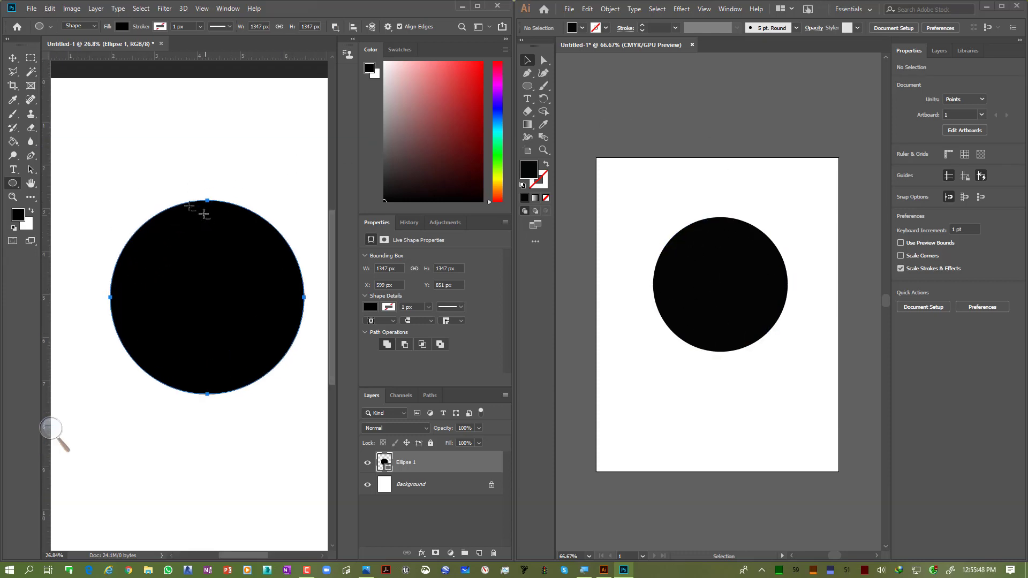
scroll(166, 192, up, 1)
click(14, 60)
click(272, 176)
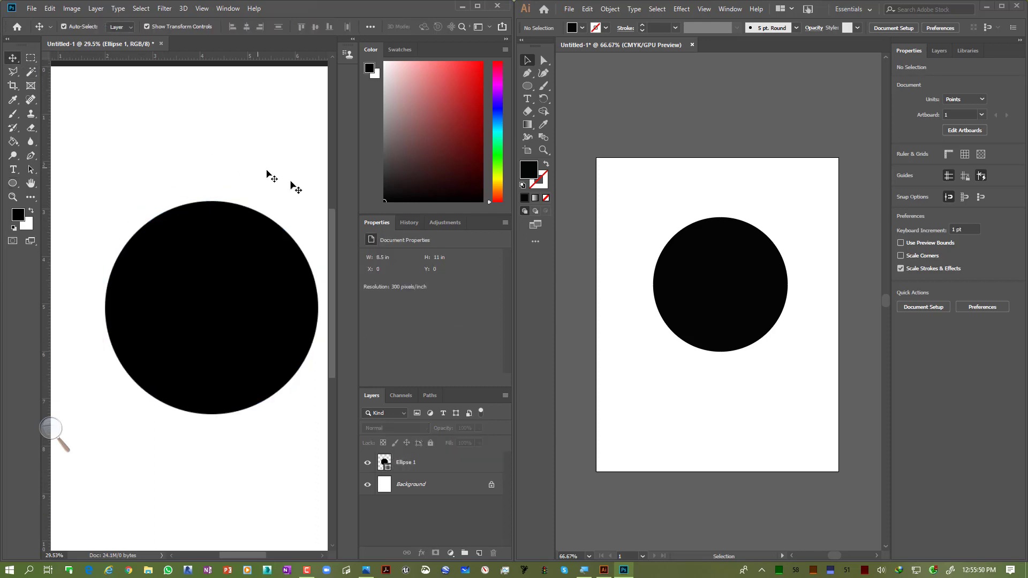
scroll(126, 211, up, 1)
scroll(126, 211, up, 15)
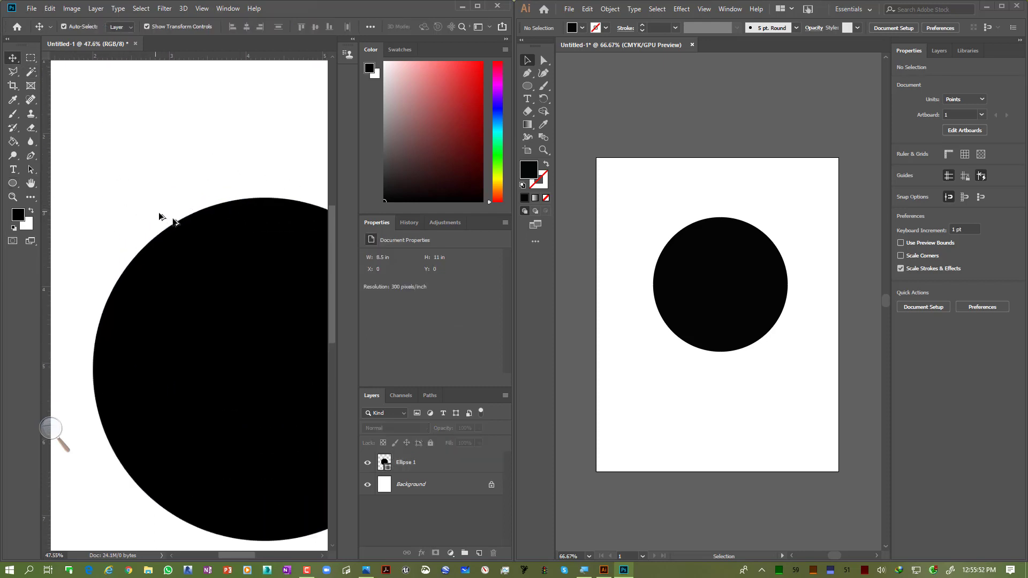
scroll(220, 256, up, 16)
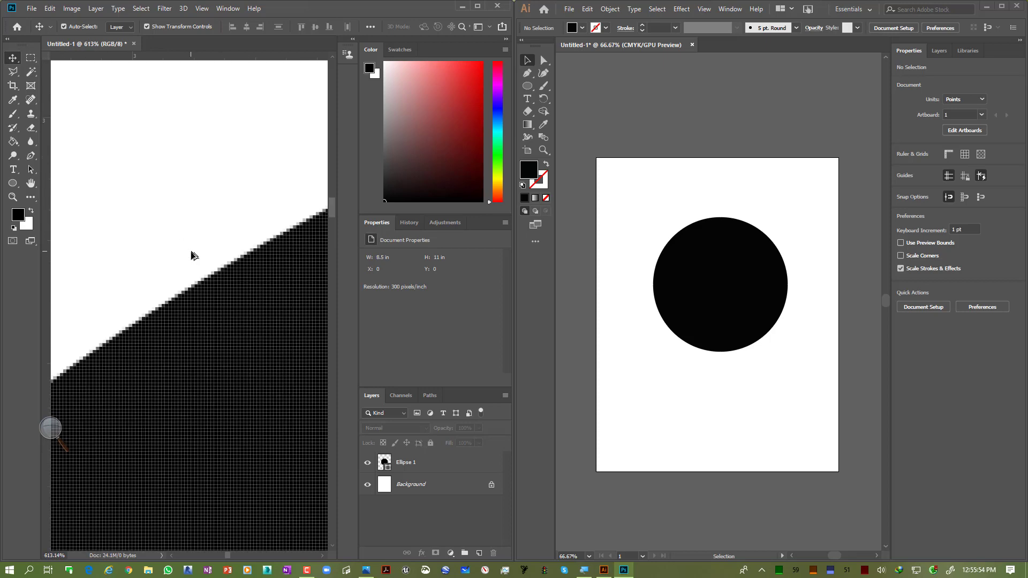
Step: Zoom in and out repeatedly on the Photoshop circle's edge to examine its pixels at different magnifications
scroll(213, 267, up, 3)
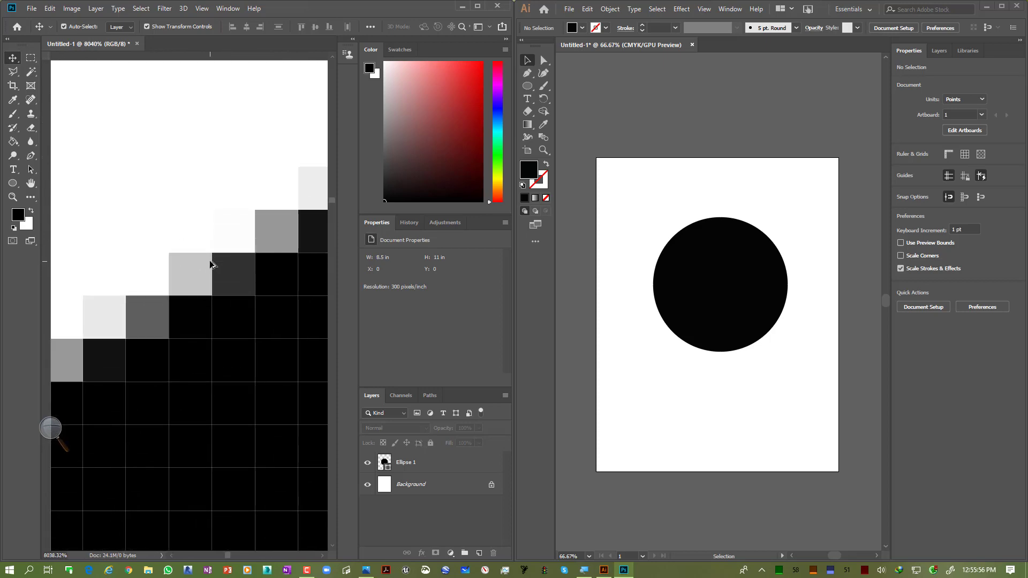
scroll(211, 264, down, 3)
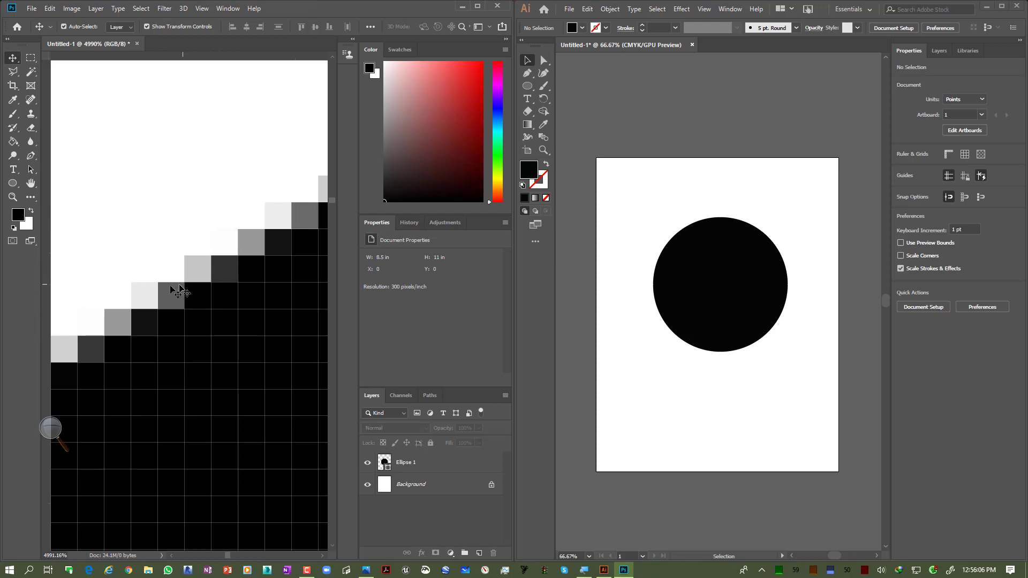
scroll(224, 257, down, 10)
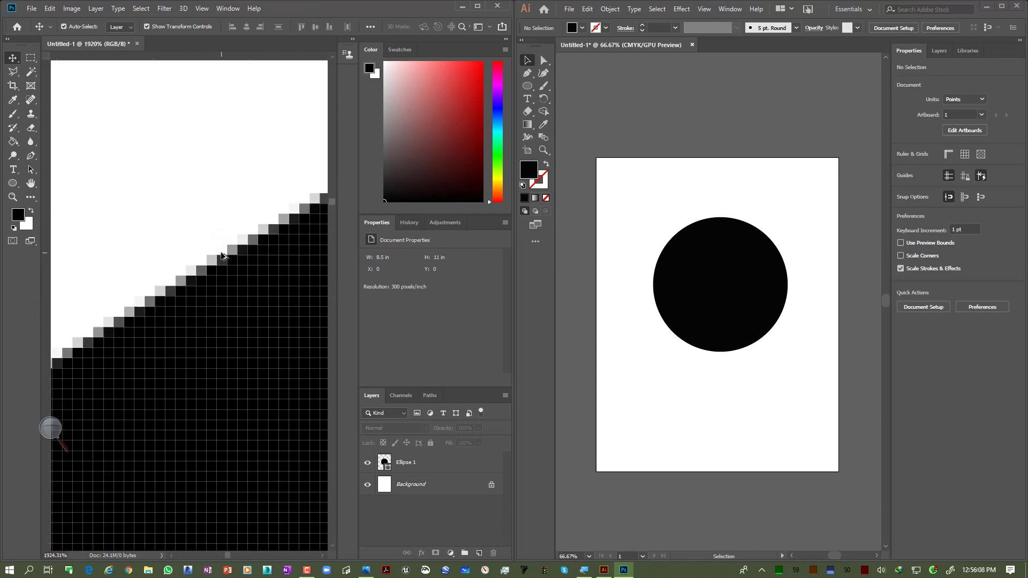
scroll(224, 257, down, 8)
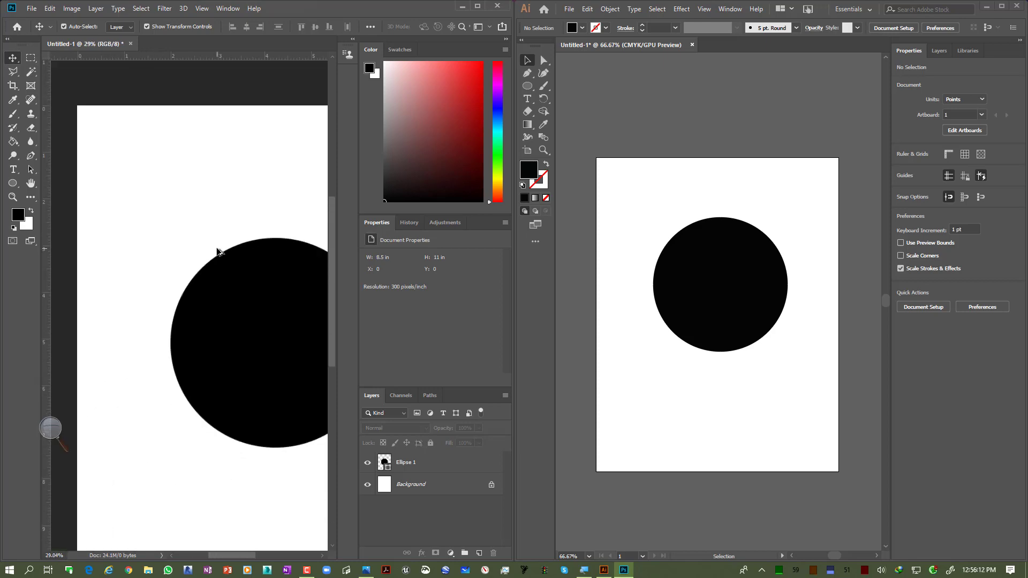
scroll(209, 253, up, 8)
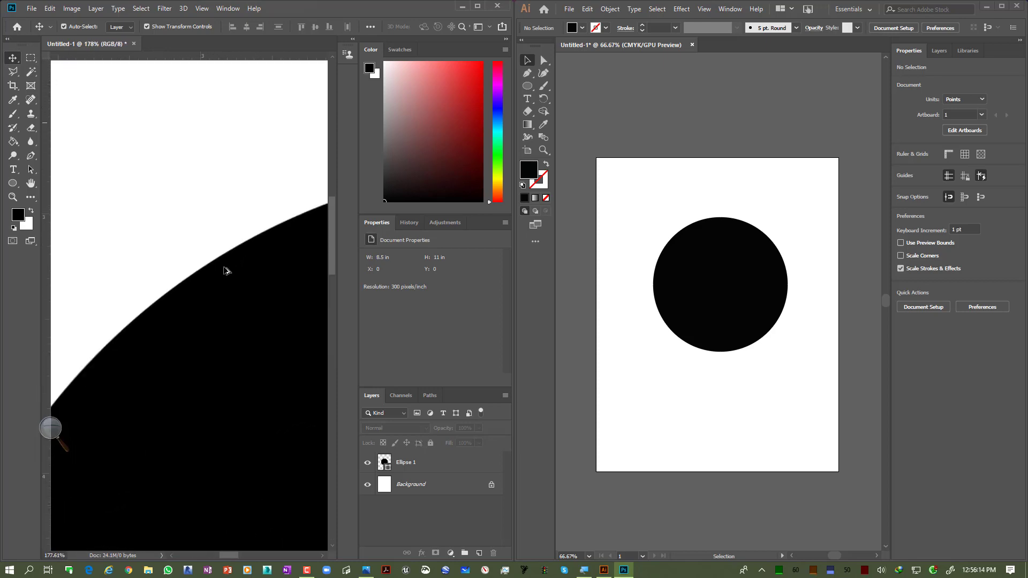
scroll(210, 260, up, 8)
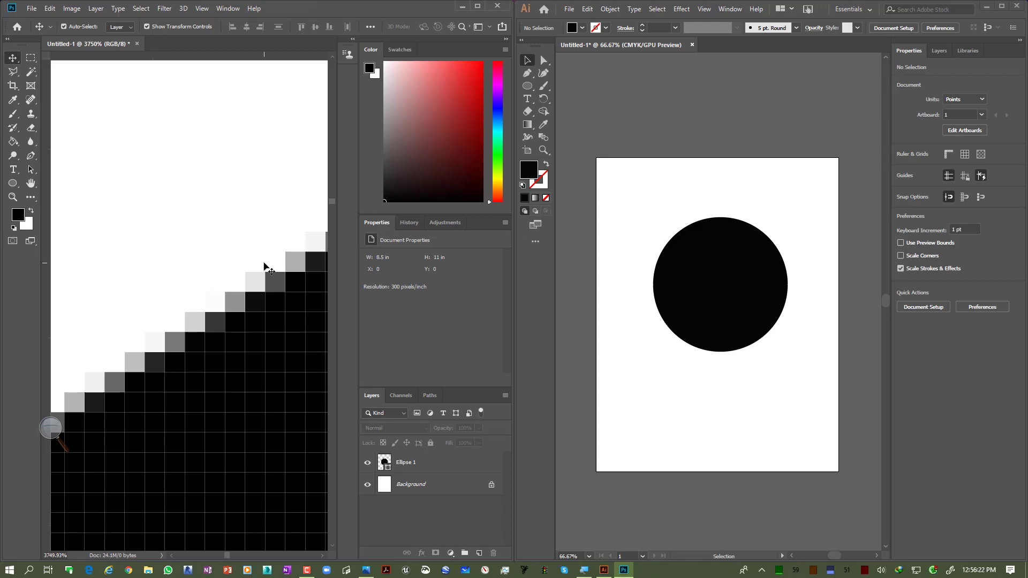
scroll(265, 265, down, 2)
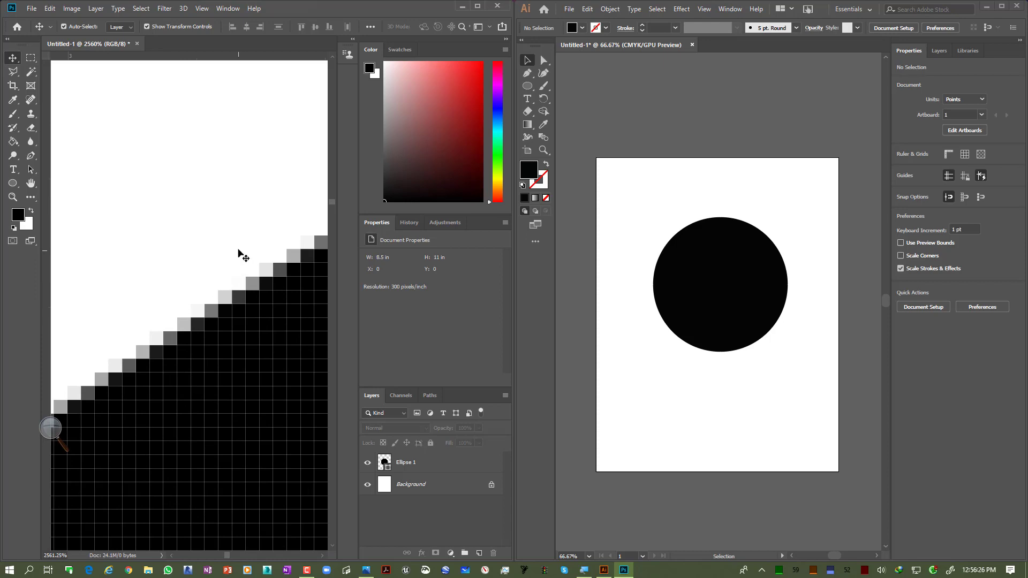
scroll(240, 253, down, 2)
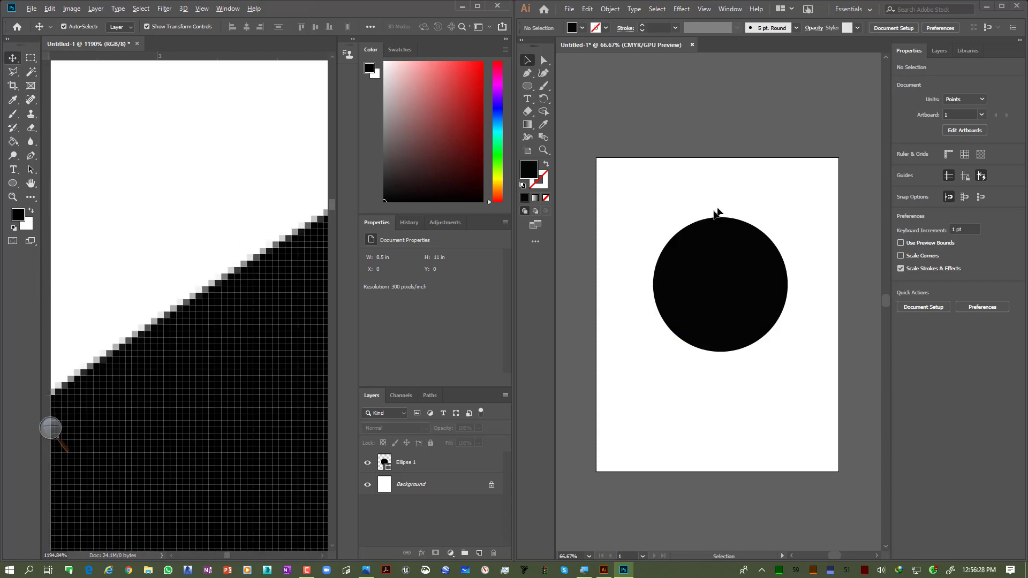
Step: Zoom in very closely on the edge of the Illustrator circle to examine its smoothness
scroll(718, 214, up, 5)
scroll(624, 292, up, 7)
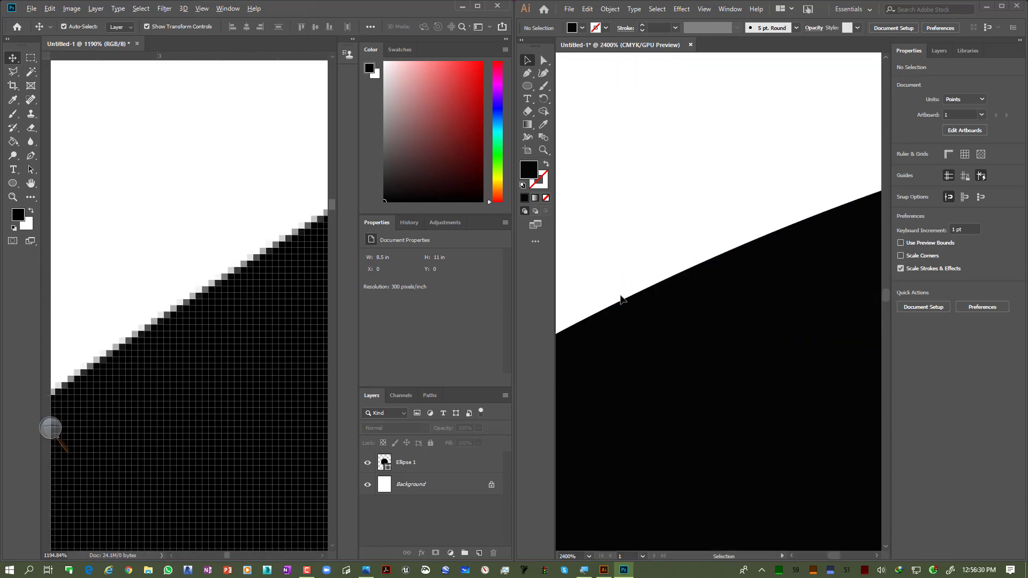
scroll(642, 271, up, 3)
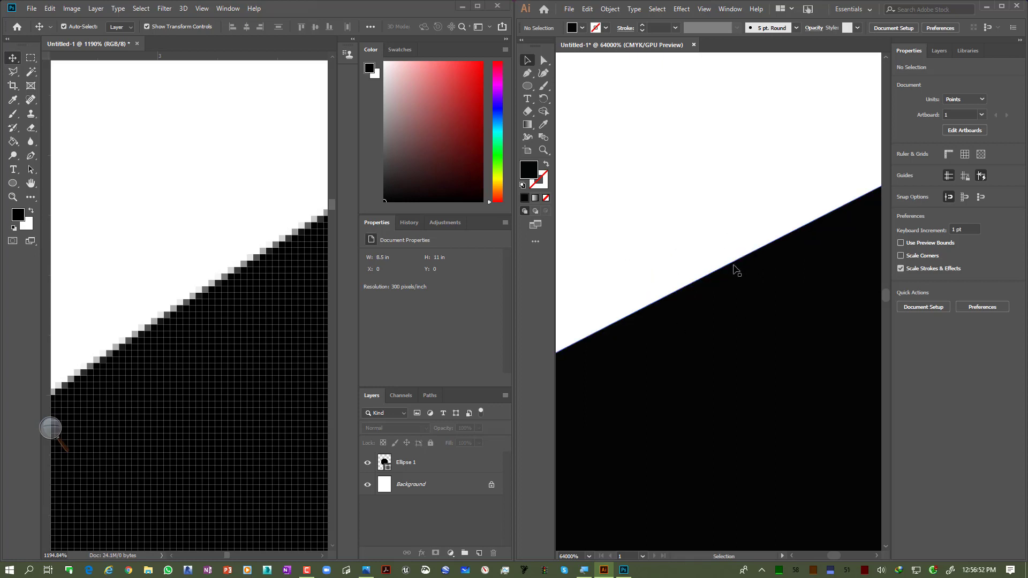
Step: Zoom out and back in on the Photoshop circle's edge to compare its pixelated outline
scroll(155, 315, down, 2)
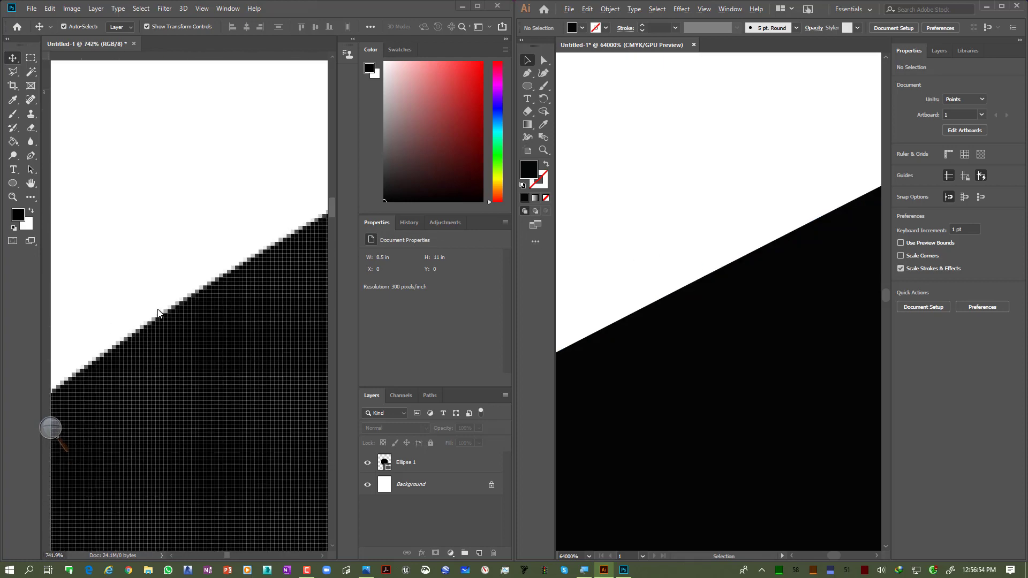
scroll(159, 311, down, 8)
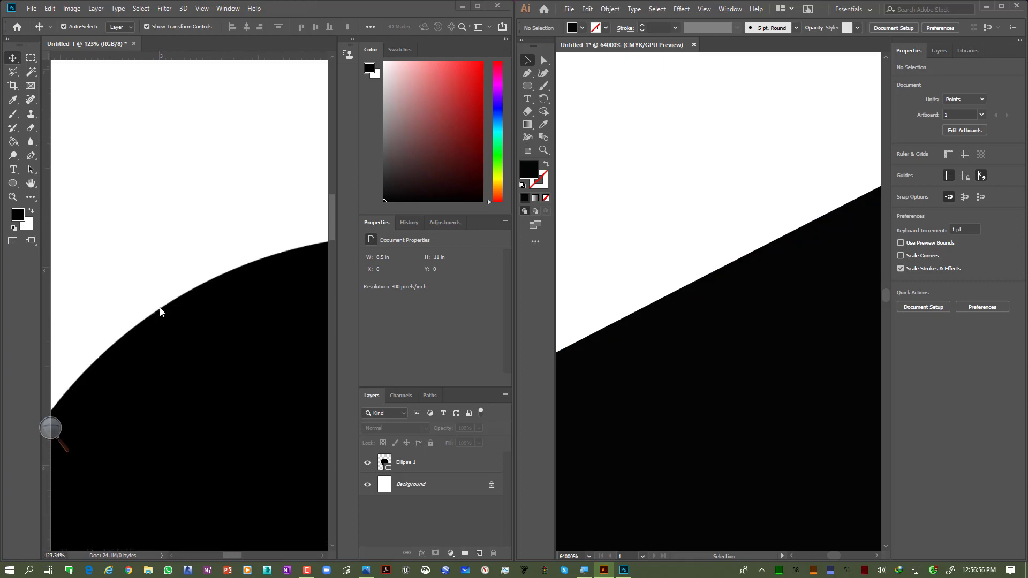
scroll(159, 312, down, 3)
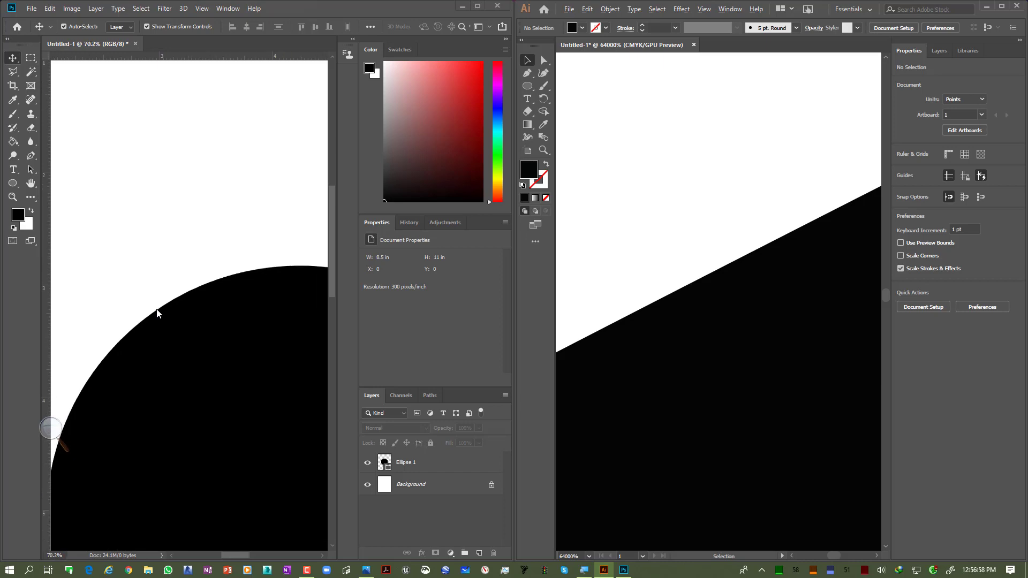
scroll(157, 313, up, 1)
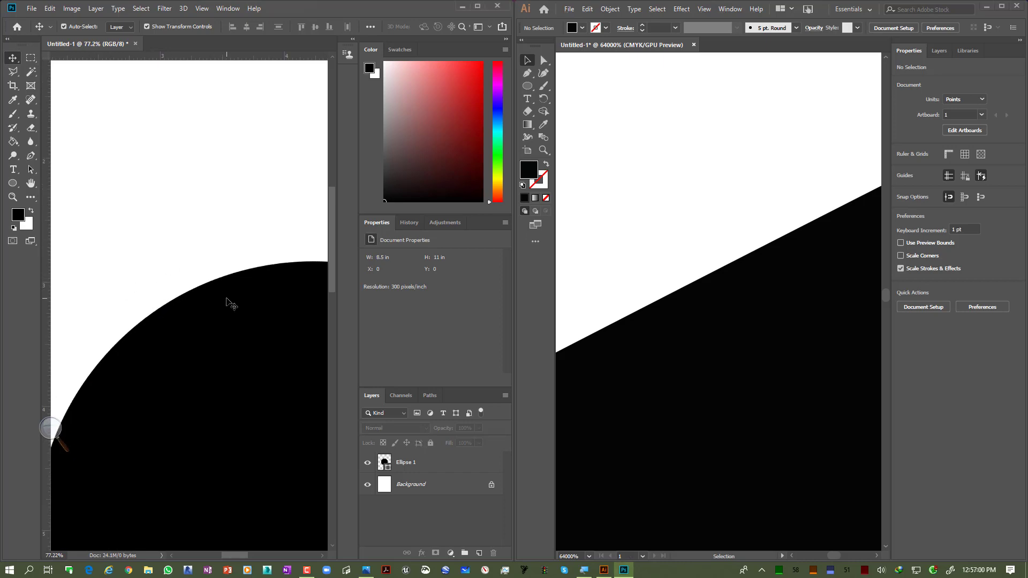
scroll(155, 292, up, 4)
scroll(211, 349, up, 3)
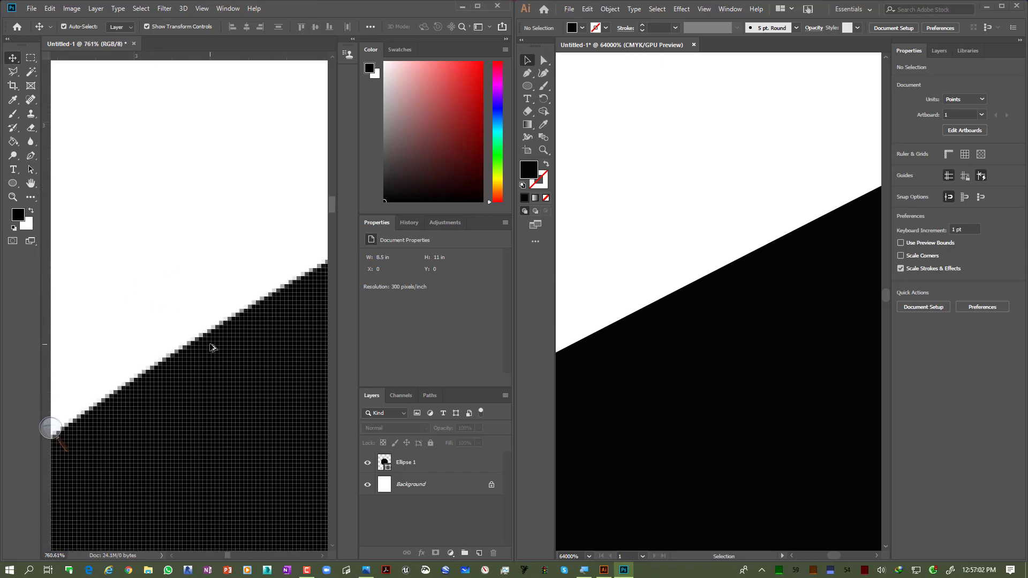
scroll(212, 347, up, 1)
scroll(216, 328, up, 1)
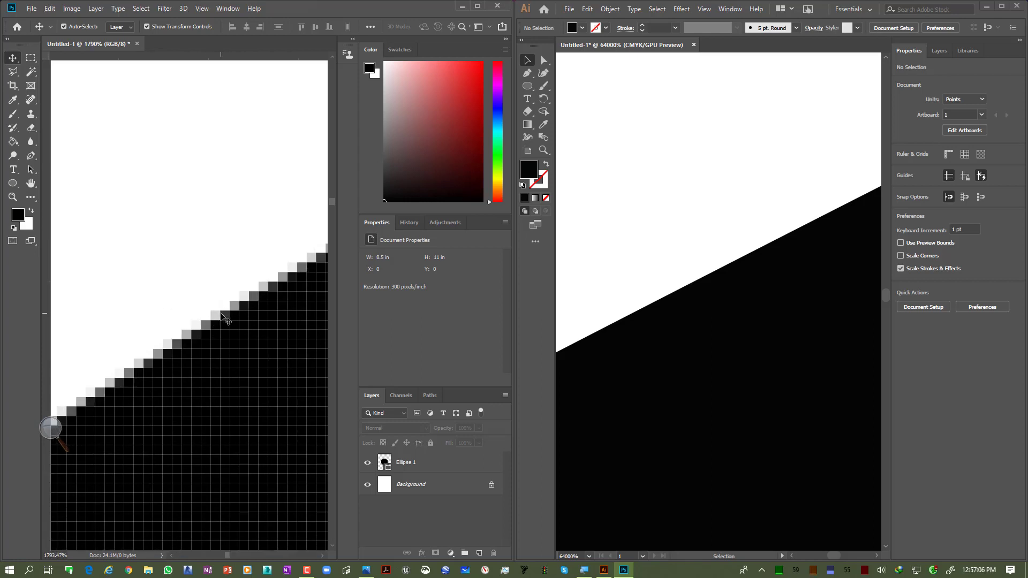
scroll(190, 326, up, 1)
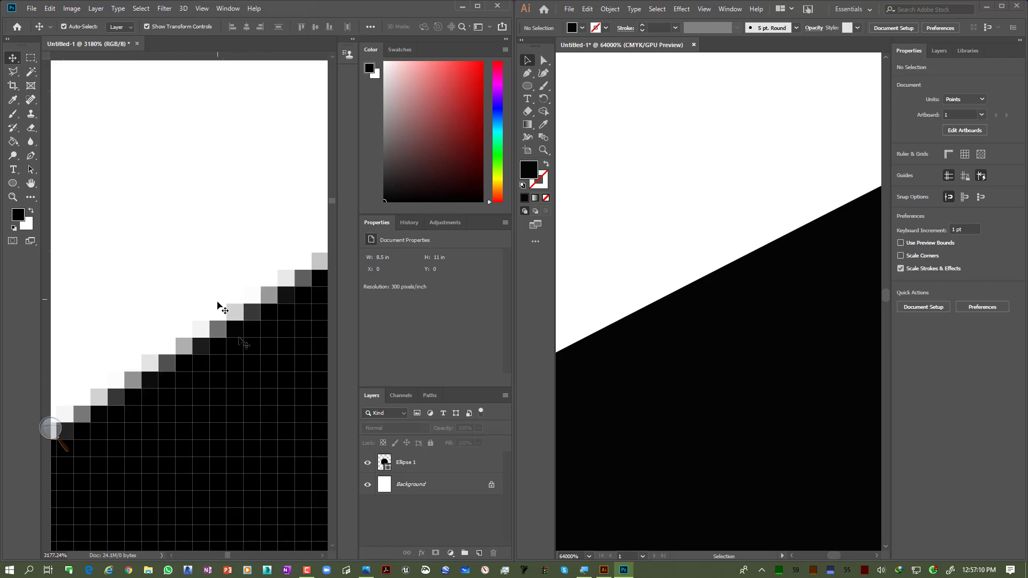
Step: Zoom in and out on the Illustrator circle's edge to examine it at several magnifications
scroll(640, 311, down, 4)
scroll(640, 312, down, 5)
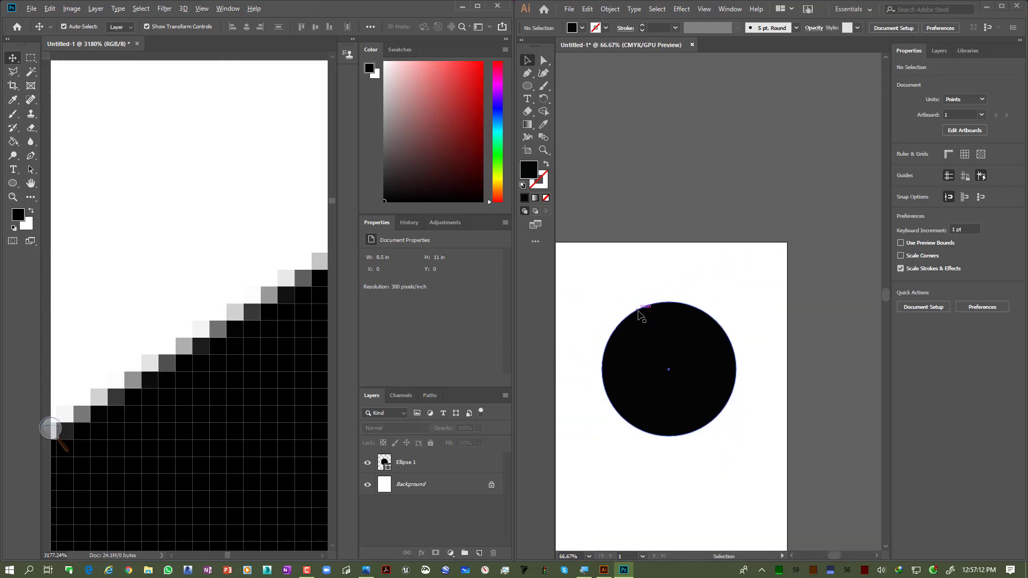
scroll(589, 340, up, 3)
scroll(586, 354, up, 8)
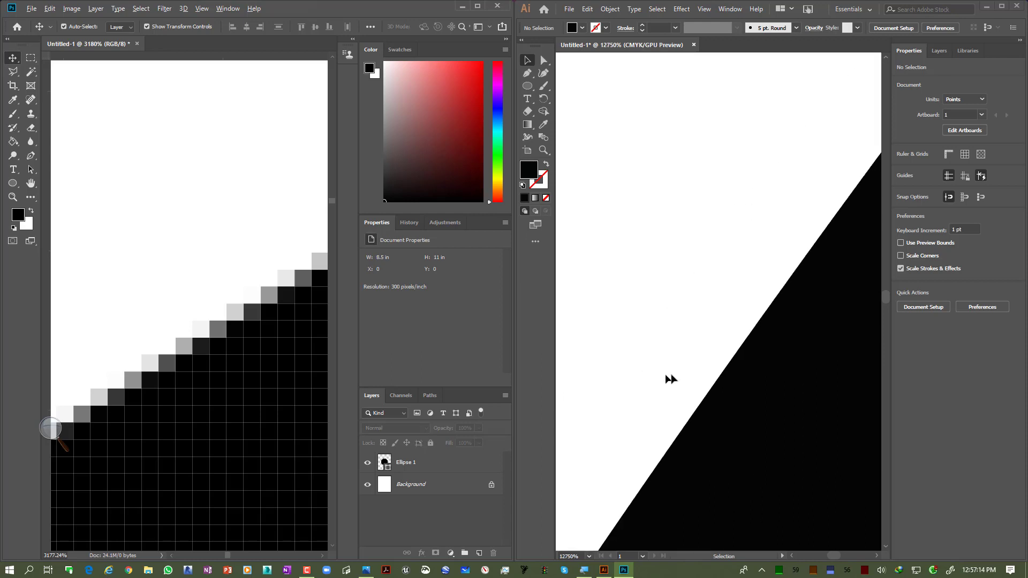
scroll(734, 423, down, 7)
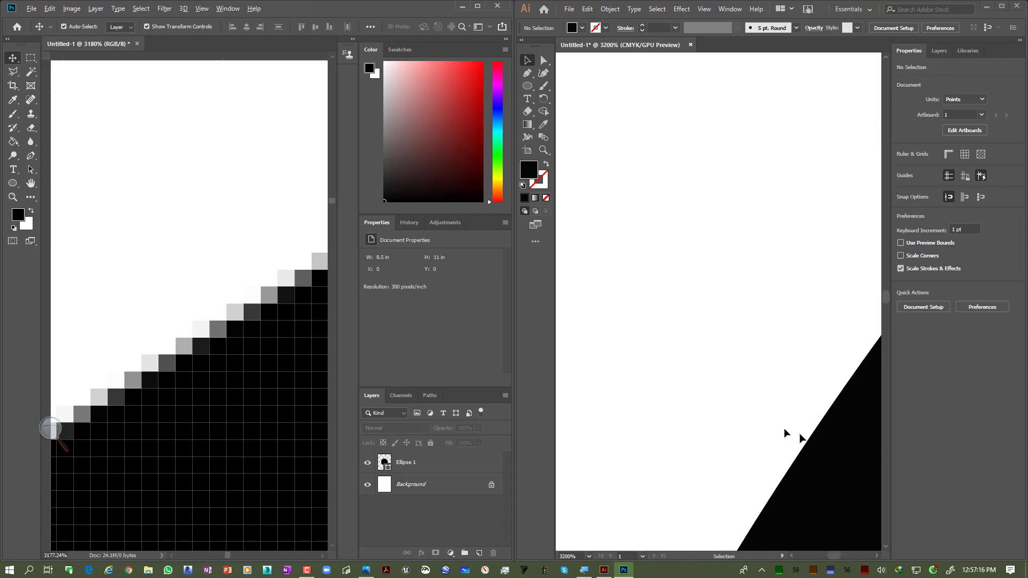
scroll(716, 356, down, 8)
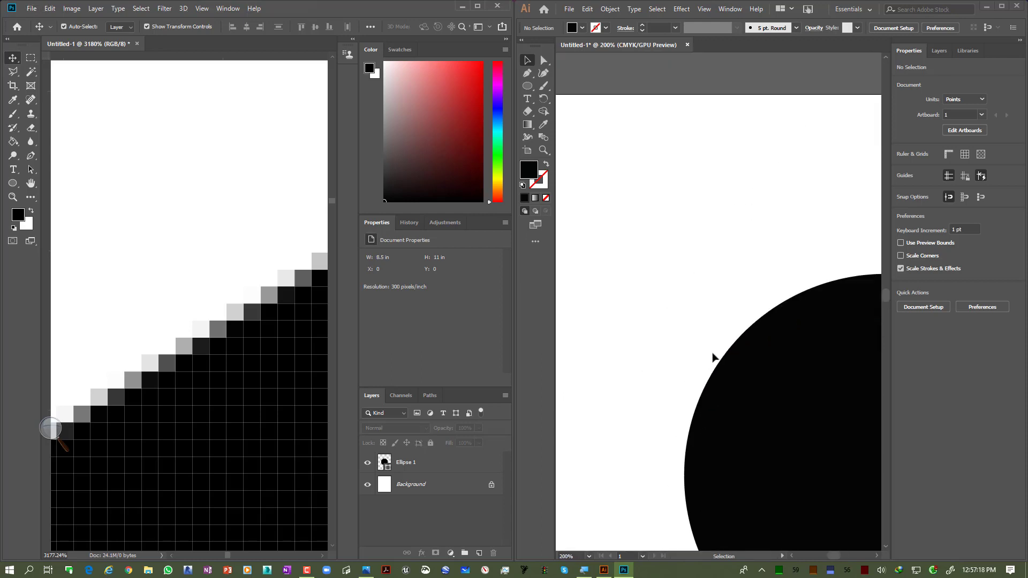
scroll(728, 369, up, 3)
scroll(259, 320, down, 10)
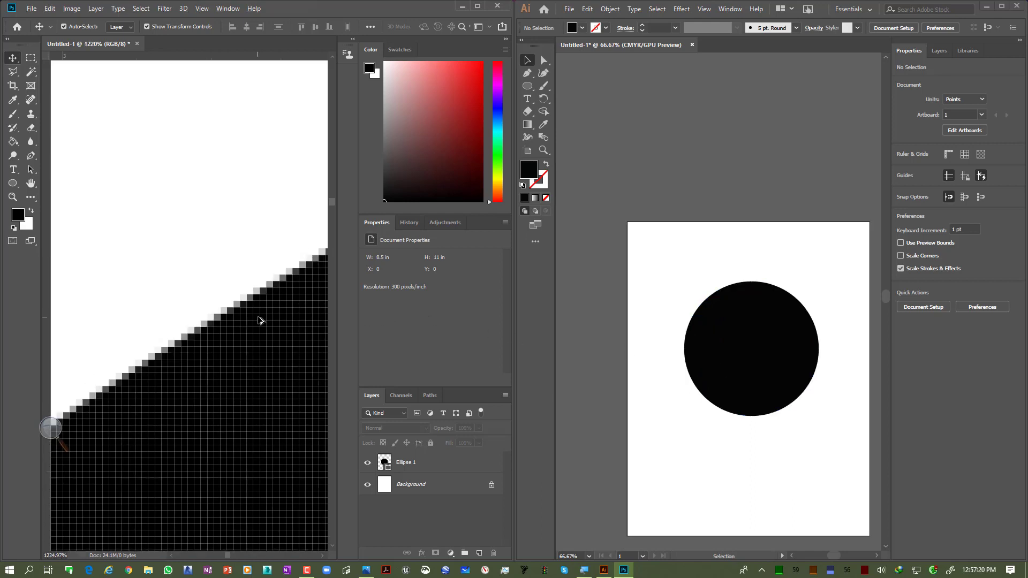
Step: Zoom the Photoshop document out to the whole page and recentre the Illustrator artboard in view
scroll(259, 320, down, 8)
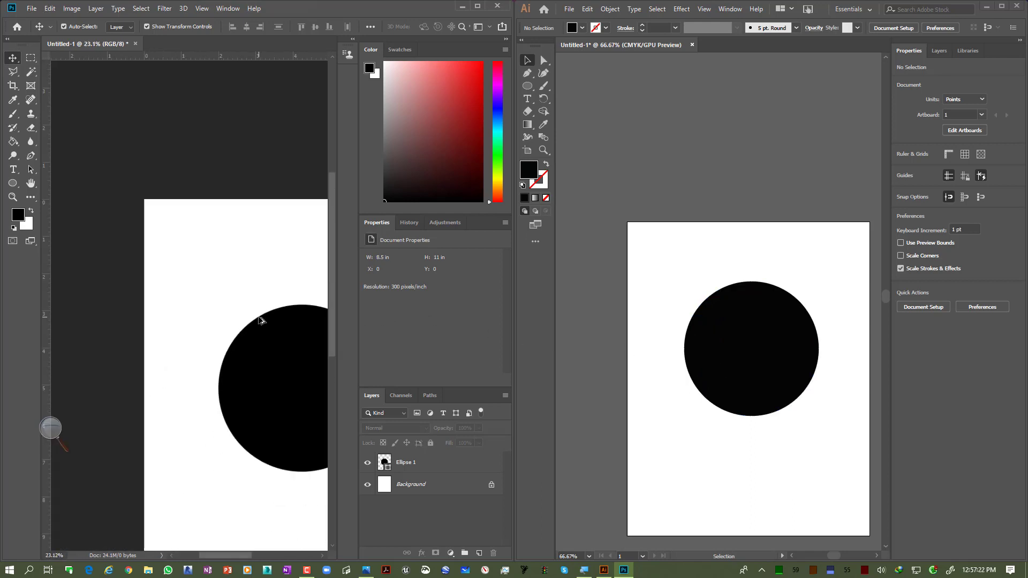
click(640, 238)
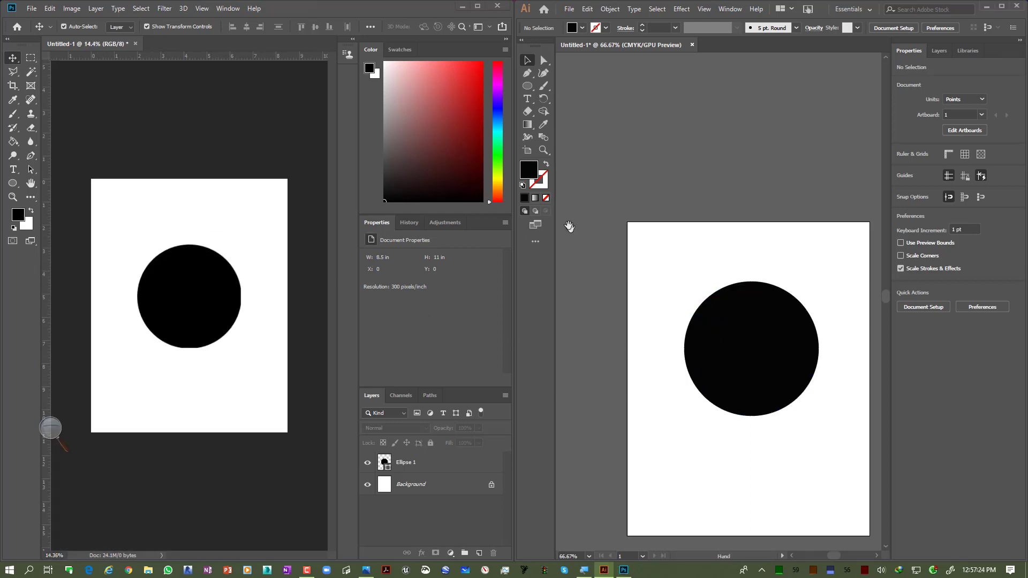
drag(721, 270, 670, 198)
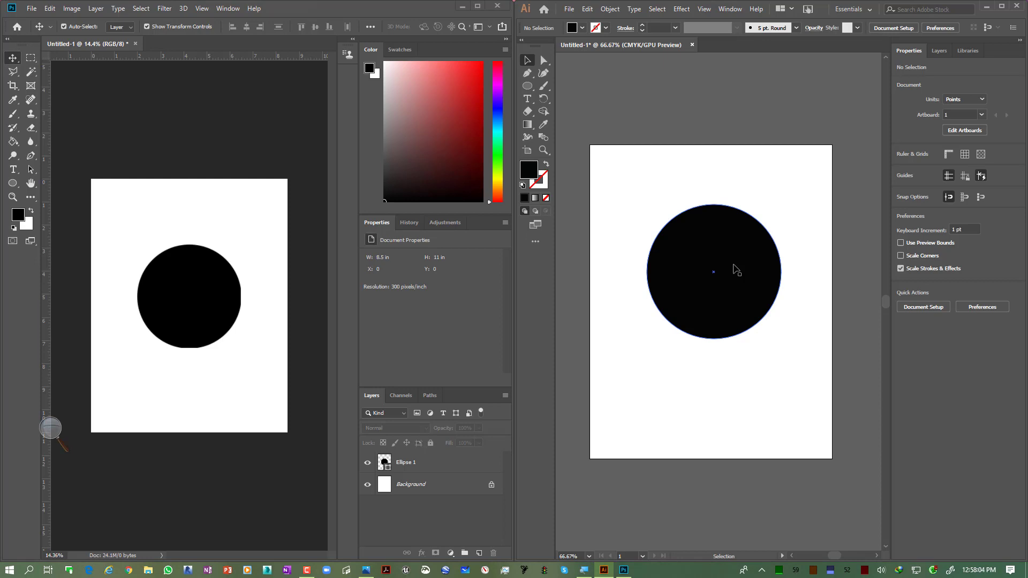
scroll(734, 268, right, 2)
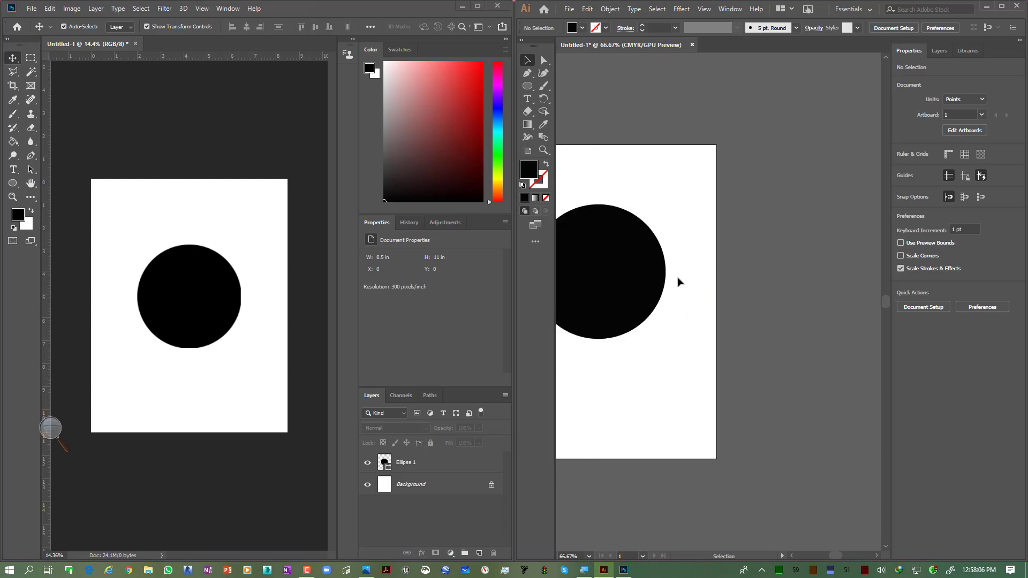
scroll(678, 279, left, 1)
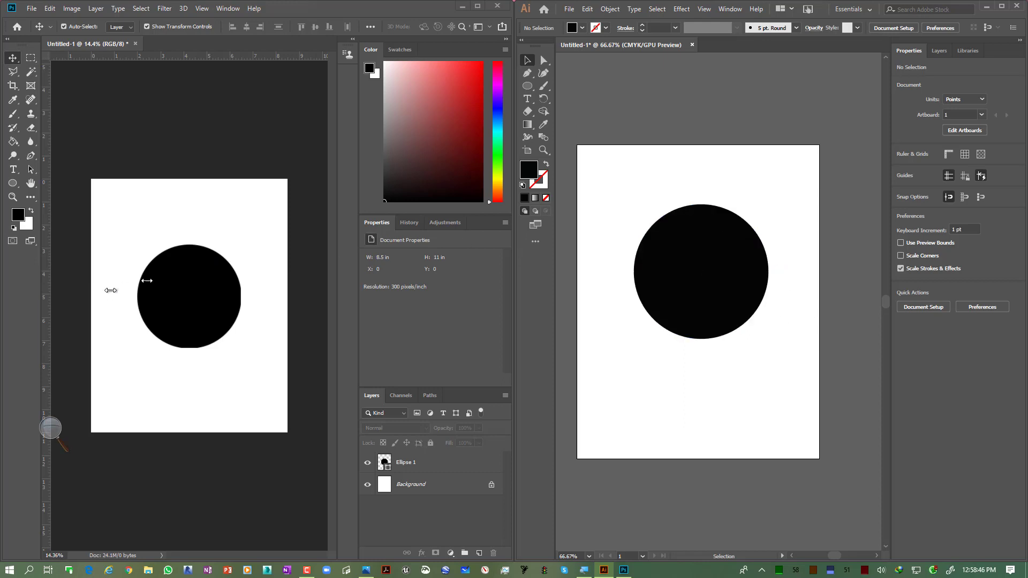
Step: Zoom in on the Photoshop circle's edge again and back out to the full page
scroll(144, 259, up, 2)
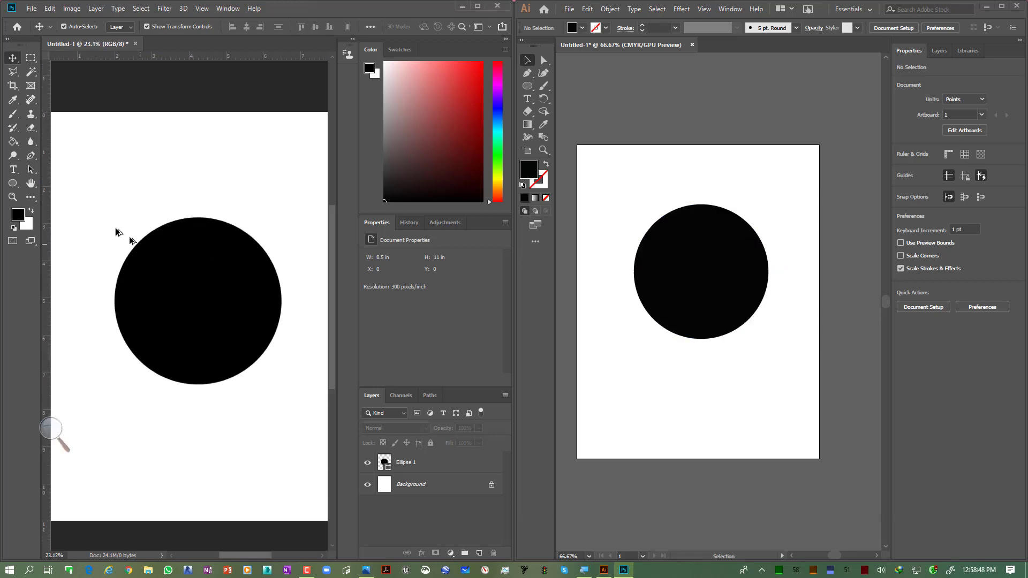
scroll(118, 232, up, 15)
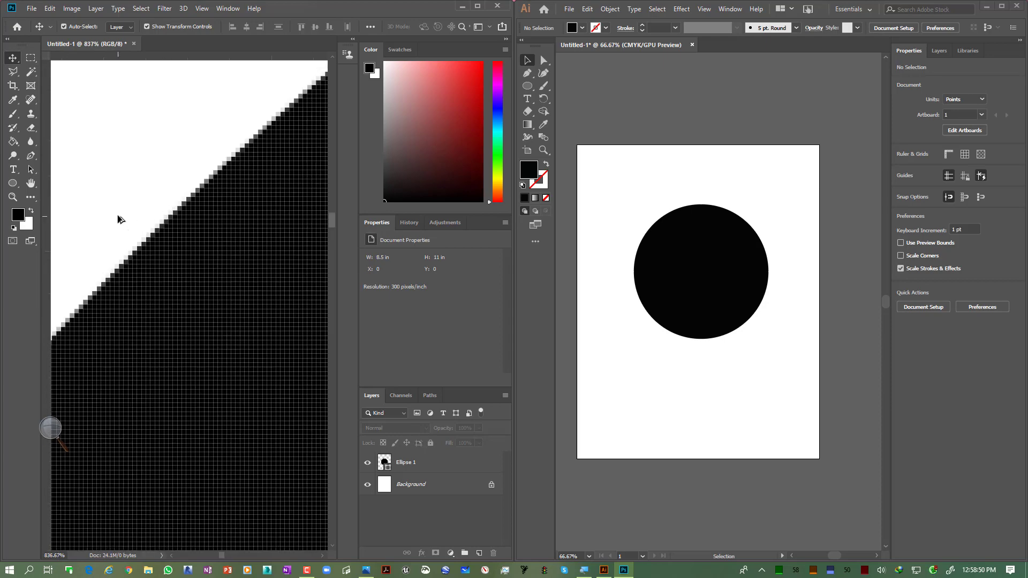
scroll(118, 220, up, 5)
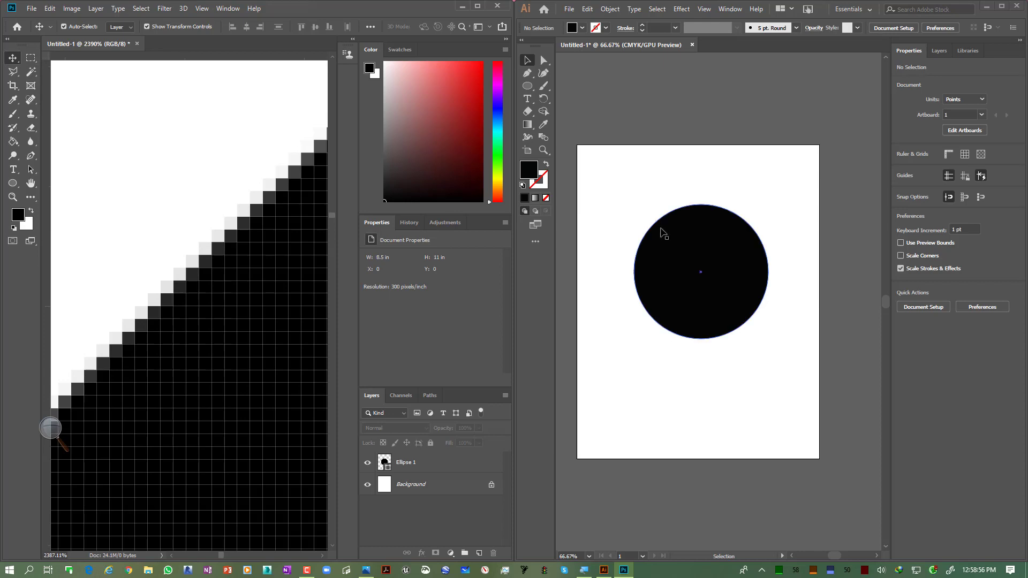
scroll(192, 274, down, 3)
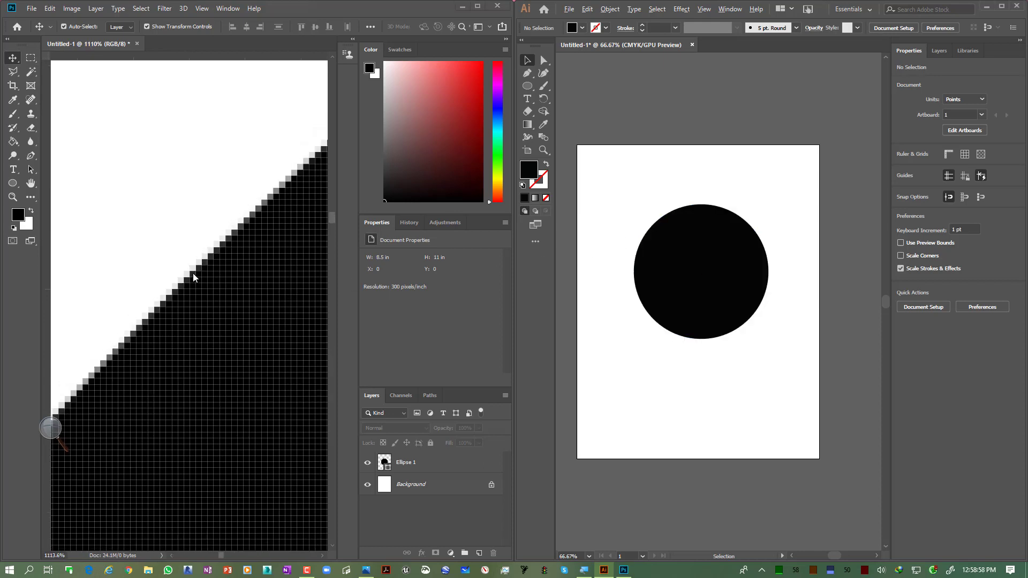
scroll(193, 275, down, 10)
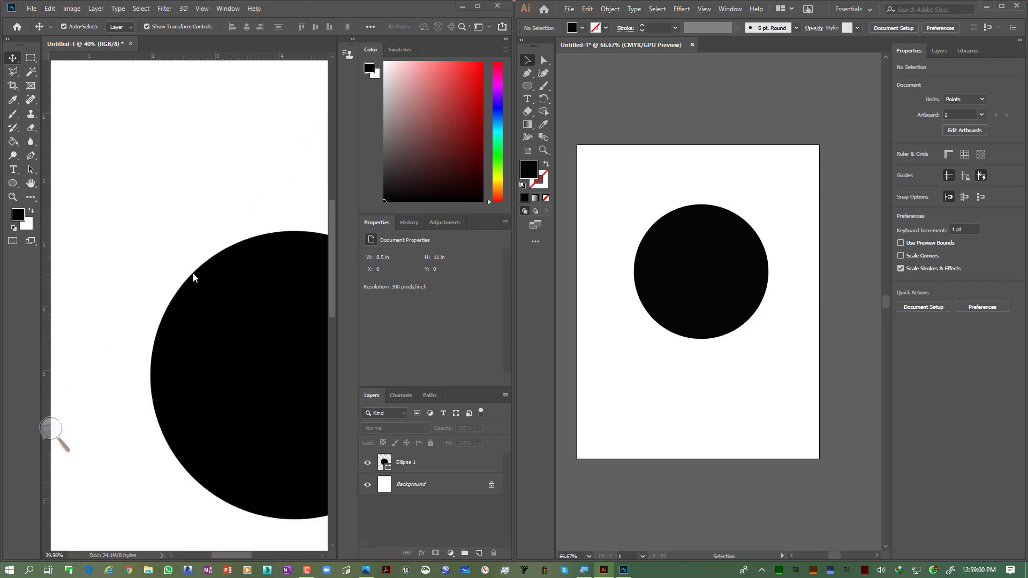
scroll(193, 276, down, 3)
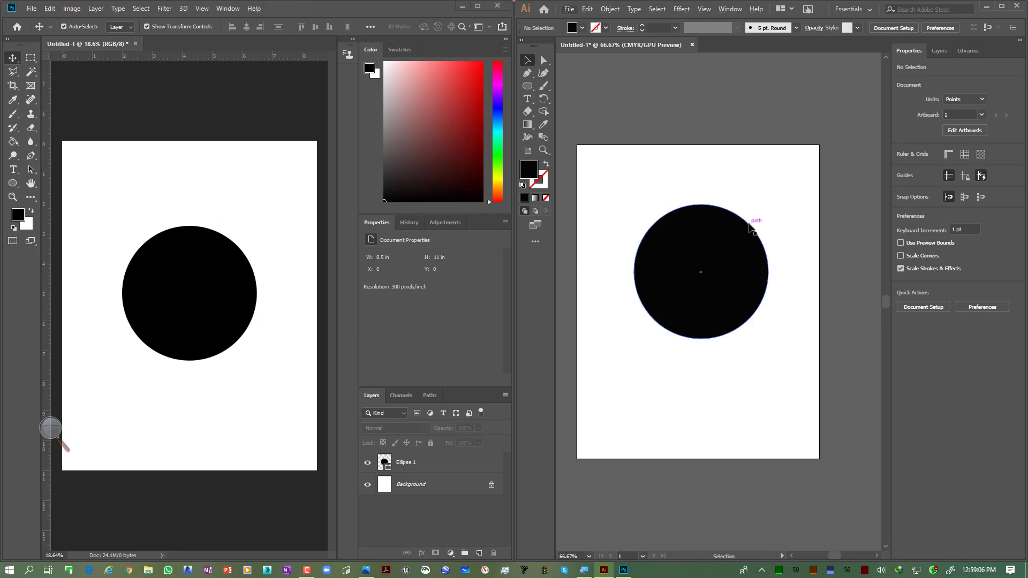
Step: Recentre the Illustrator artboard and select the vector circle
key(space)
drag(746, 220, 774, 219)
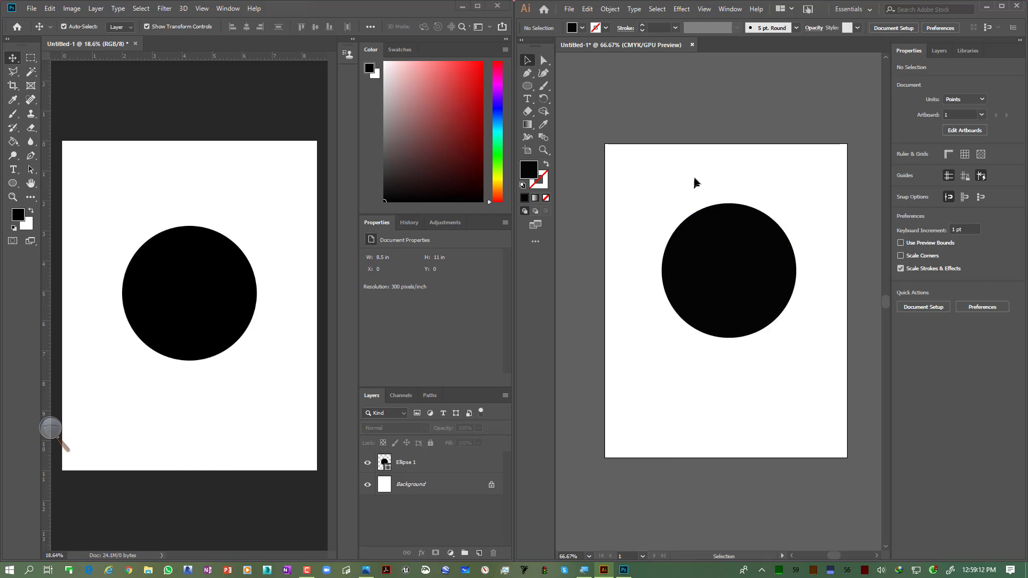
click(702, 266)
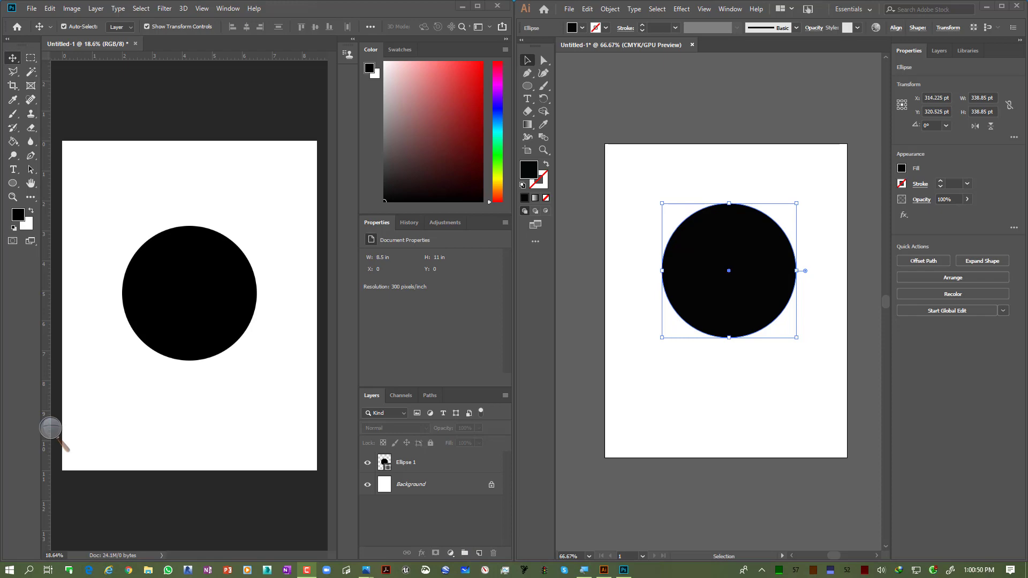
Step: Switch to the Photos app showing the logo JPEG and shrink its window beside the Illustrator document
drag(649, 576, 553, 32)
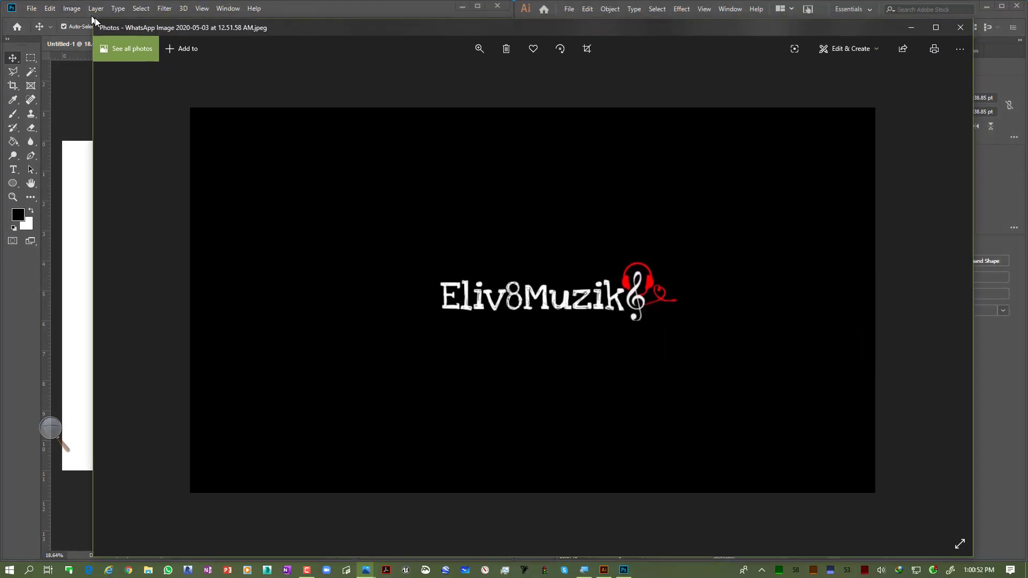
mouse_move(96, 20)
drag(91, 20, 638, 260)
drag(766, 275, 602, 78)
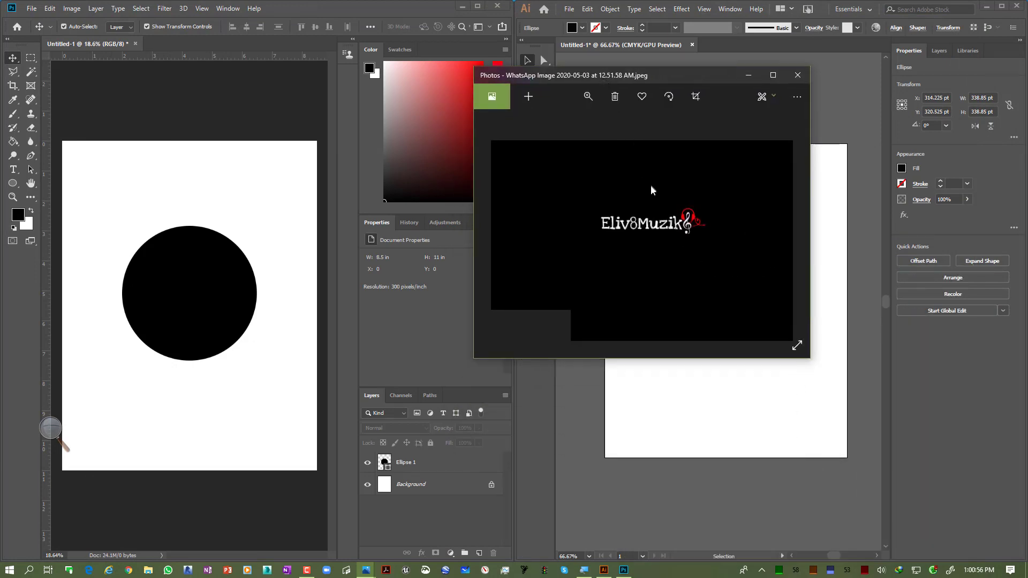
Step: Zoom in on the logo text in Photos, pan across it, and zoom back out
scroll(651, 187, up, 8)
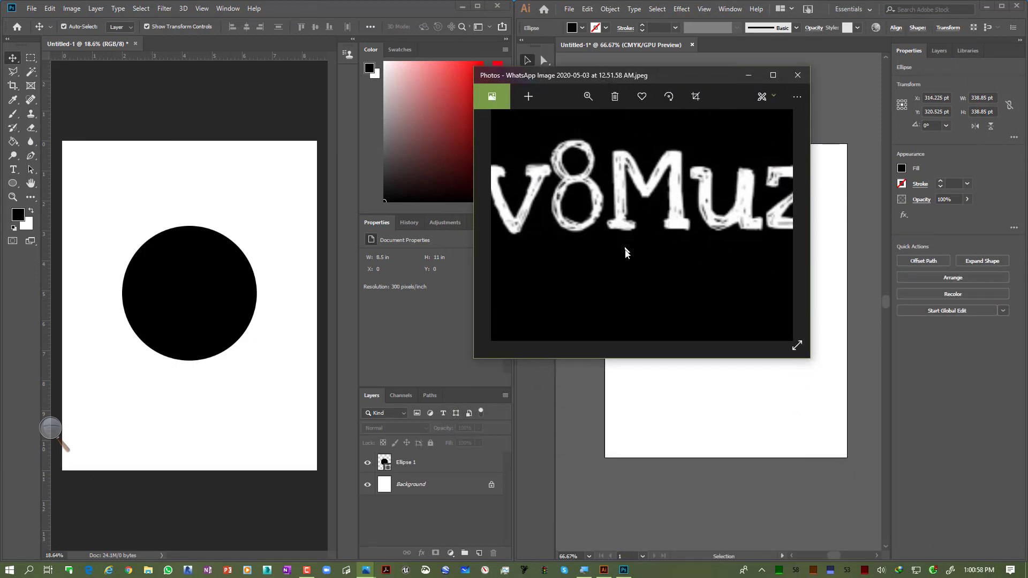
drag(628, 253, 649, 226)
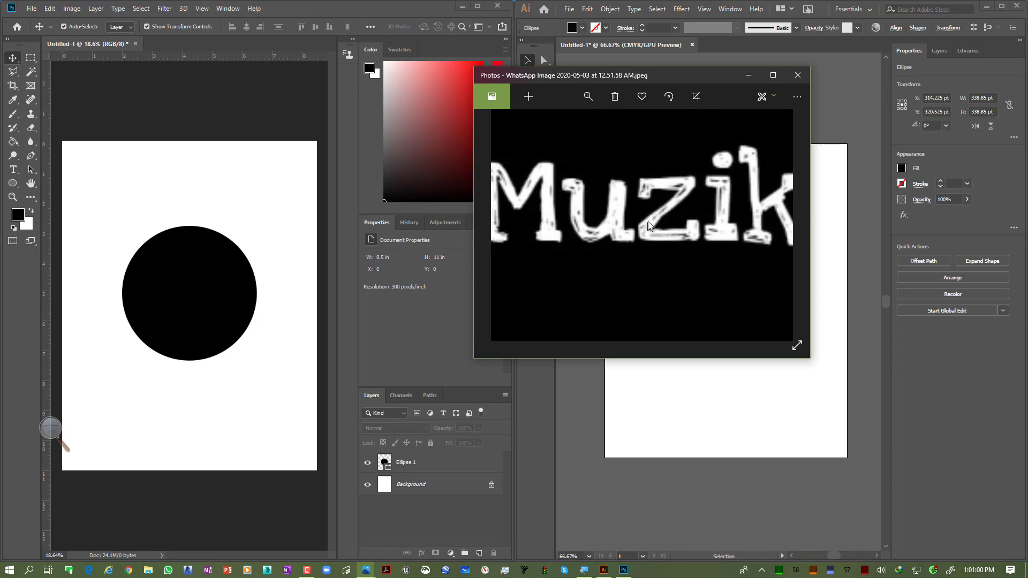
scroll(649, 227, down, 6)
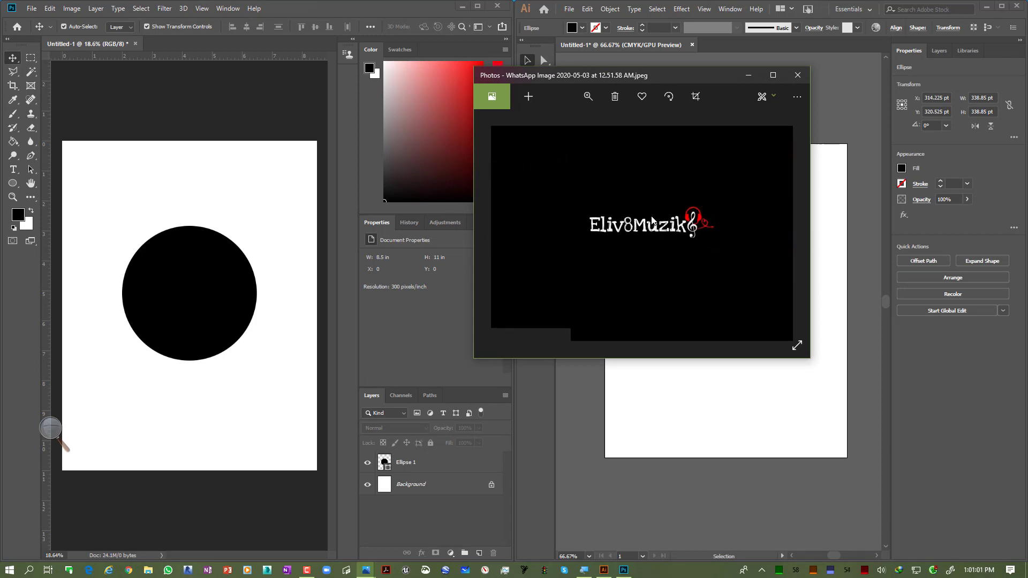
Step: Open the JPEG's file info and highlight its pixel dimensions
right_click(601, 183)
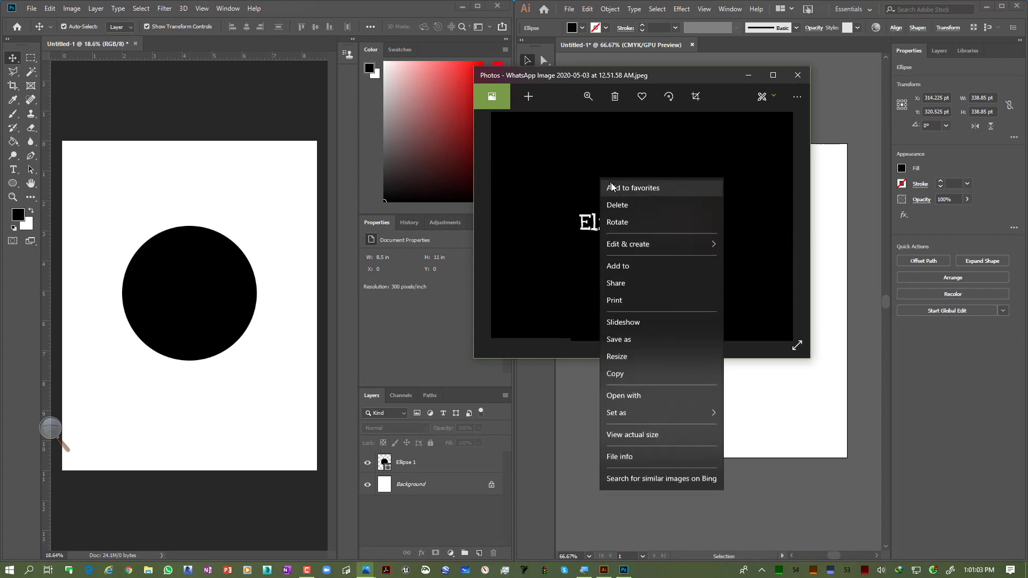
click(669, 457)
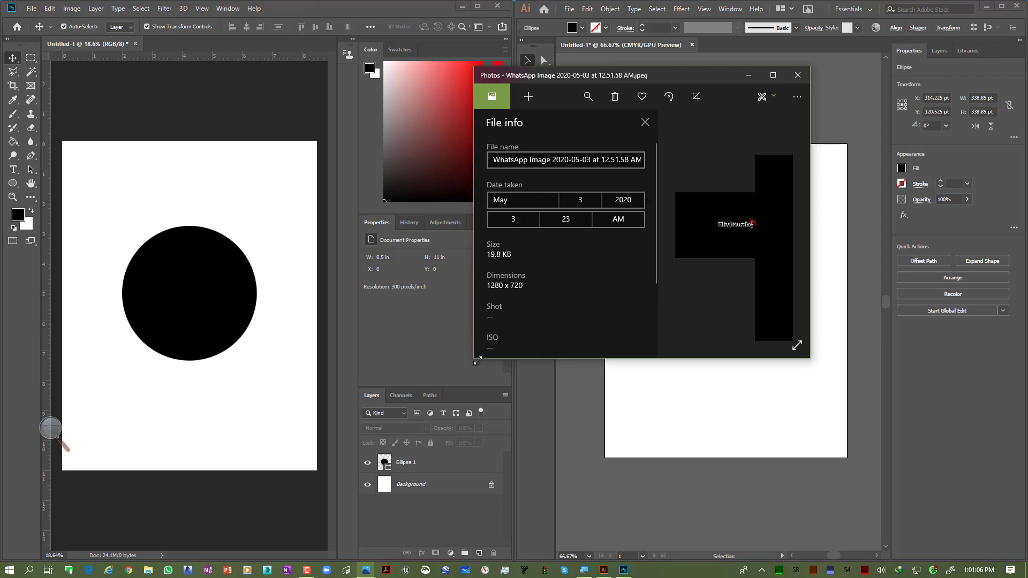
drag(473, 361, 398, 424)
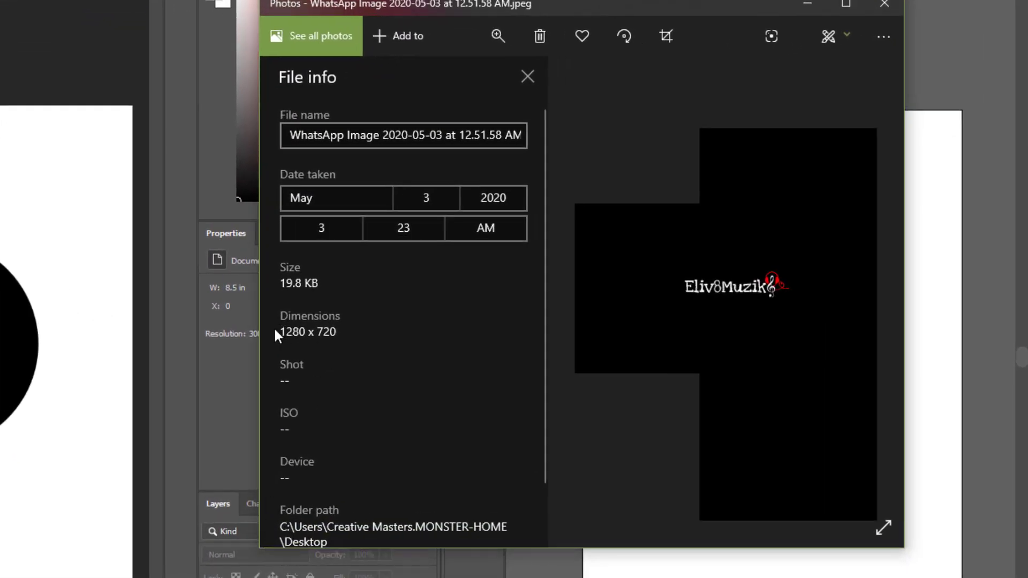
drag(280, 332, 309, 332)
click(320, 333)
double_click(321, 332)
drag(280, 332, 310, 332)
drag(303, 331, 408, 352)
Step: Switch to Calculator and multiply 1280 by 720 to get the image's pixel count
key(alt+Tab)
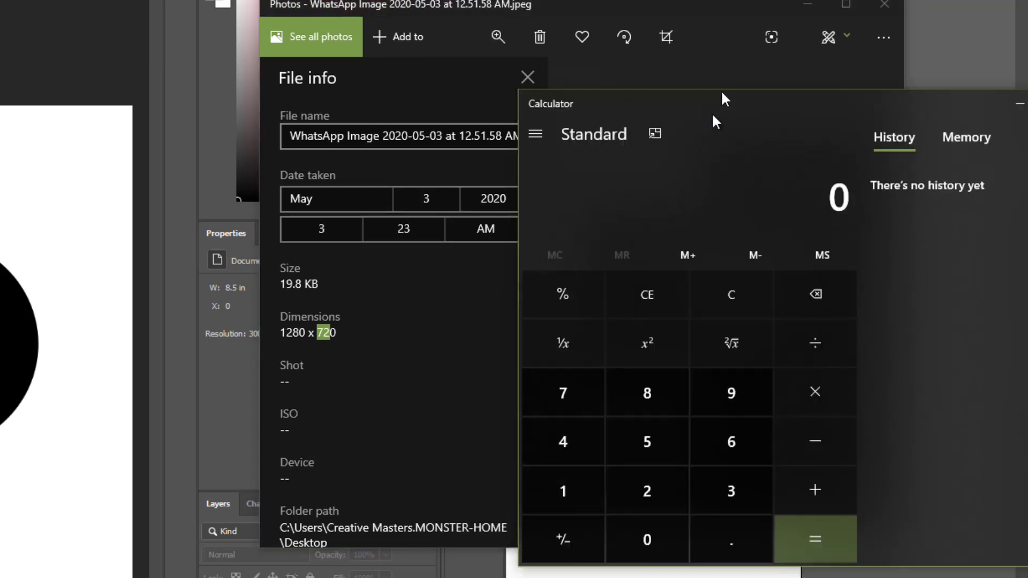
drag(721, 91, 776, 142)
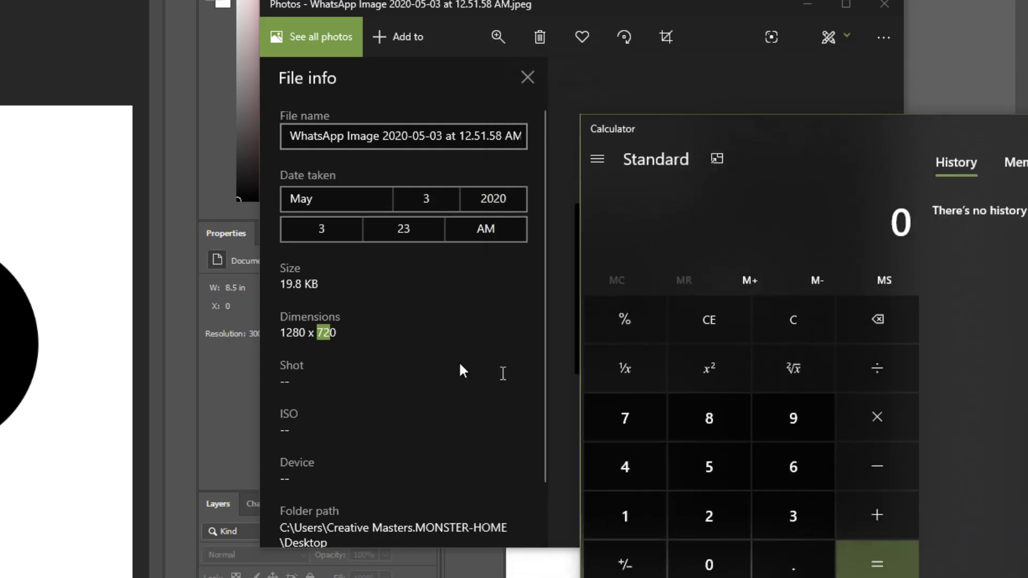
click(628, 514)
click(722, 525)
click(733, 409)
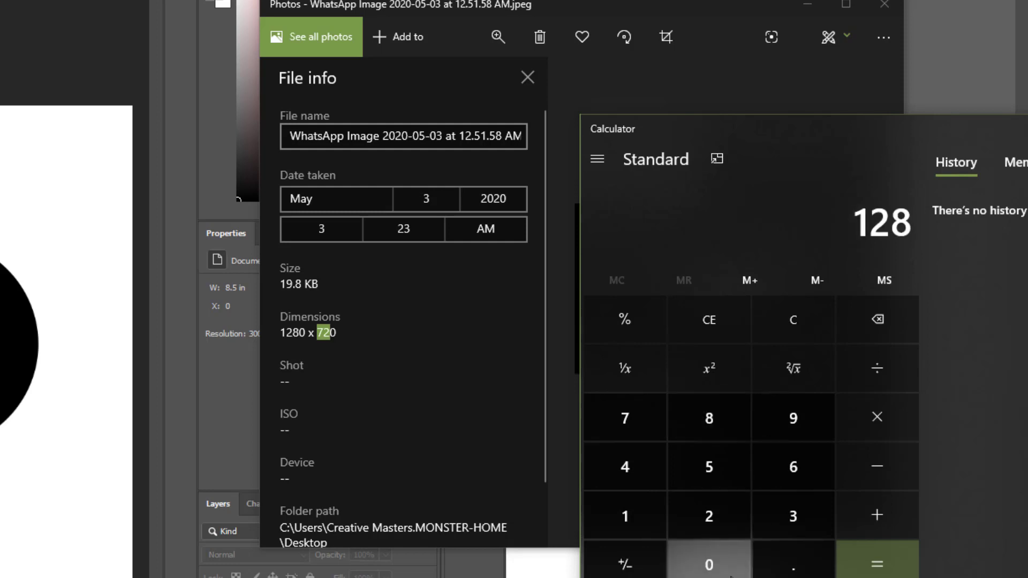
click(706, 562)
click(878, 420)
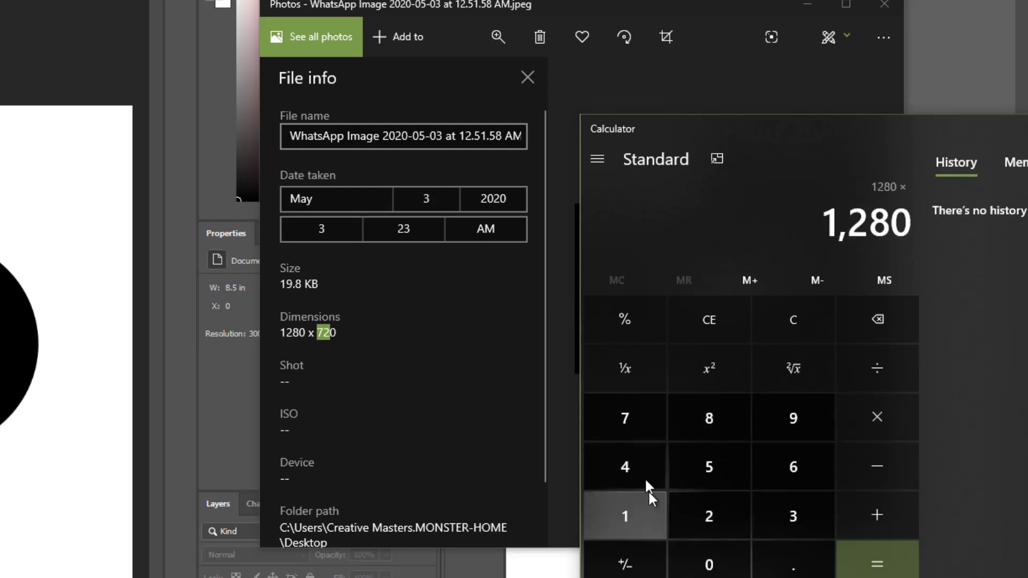
click(638, 423)
click(716, 511)
click(730, 559)
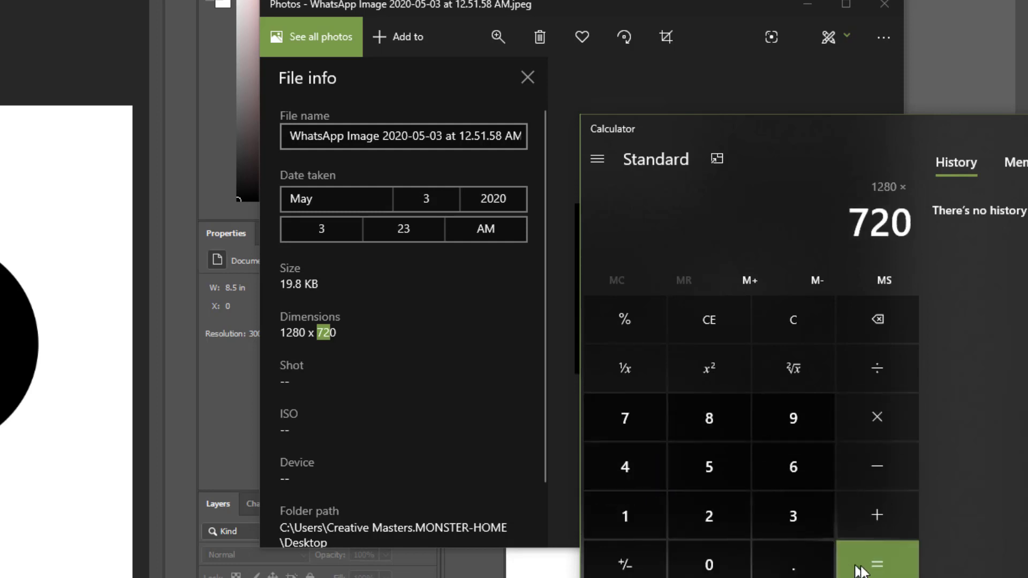
click(877, 564)
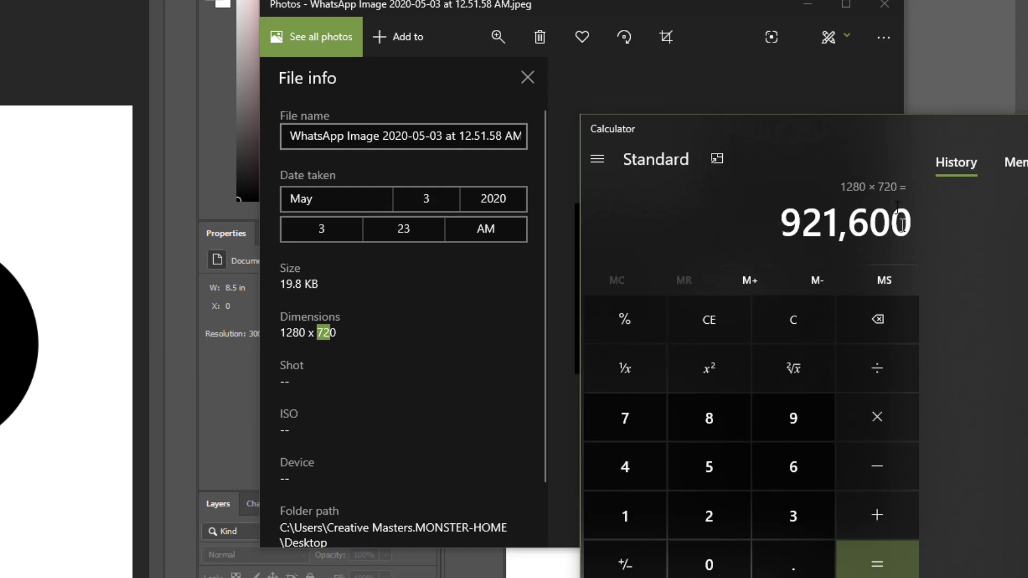
Step: Close Calculator, zoom into the logo in Photos, and reposition the Photos window over the Photoshop area
click(1027, 128)
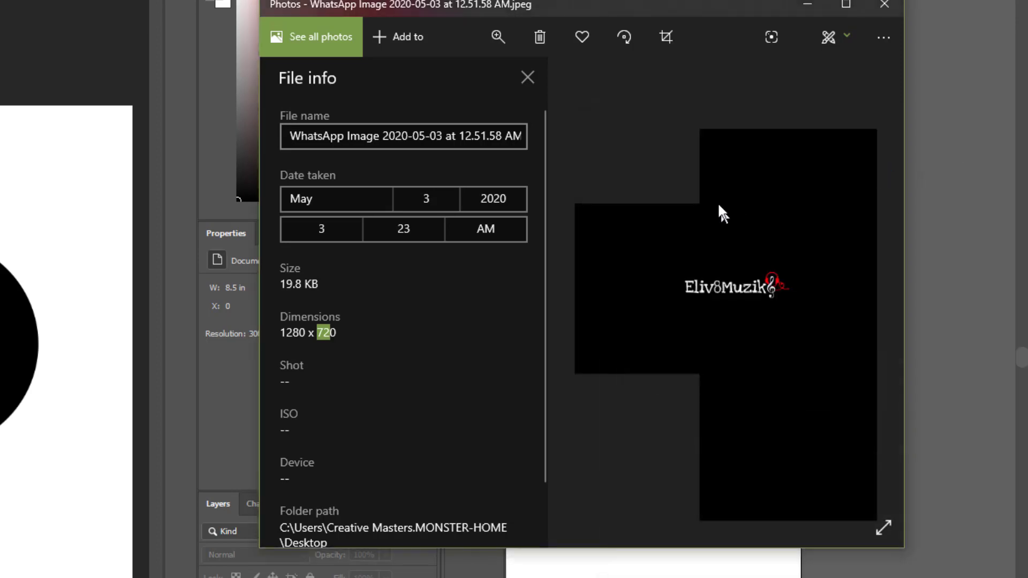
drag(702, 10, 694, 15)
scroll(747, 268, up, 3)
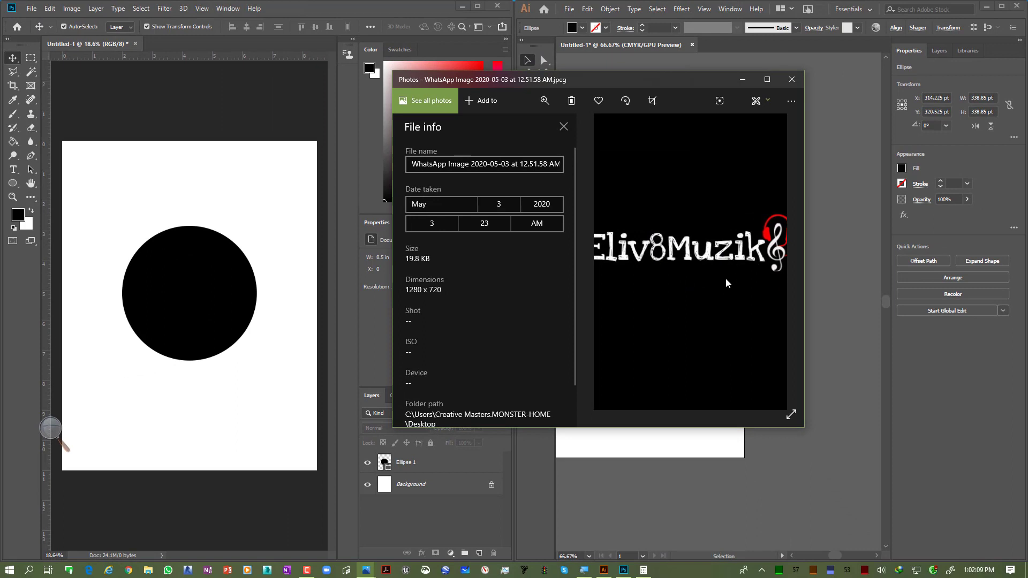
right_click(698, 195)
click(673, 178)
drag(711, 91, 748, 130)
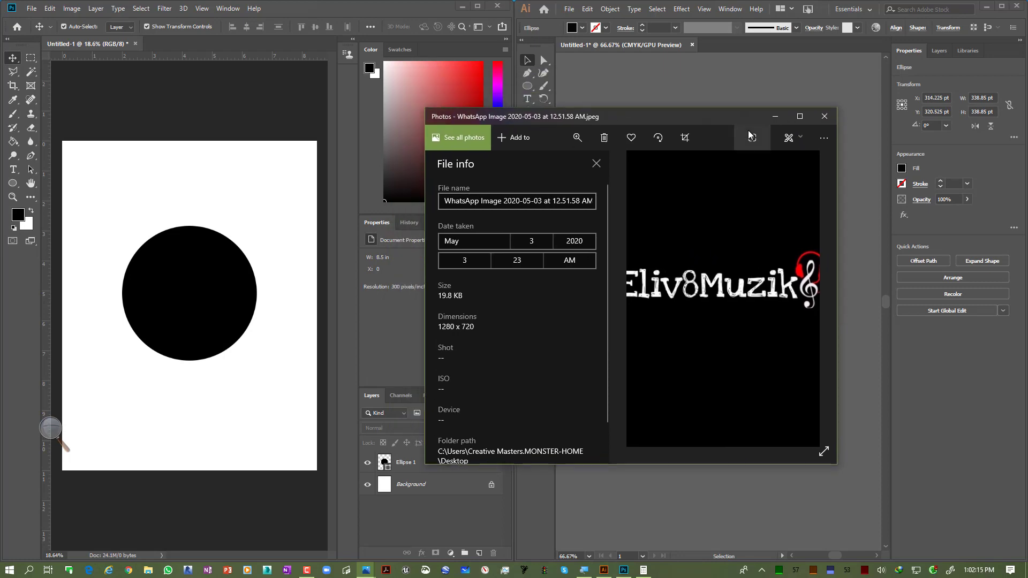
Step: Open WhatsApp Image 2020-05-03 at 12.51.58 AM.jpeg from the Desktop in Photoshop
click(178, 65)
click(32, 8)
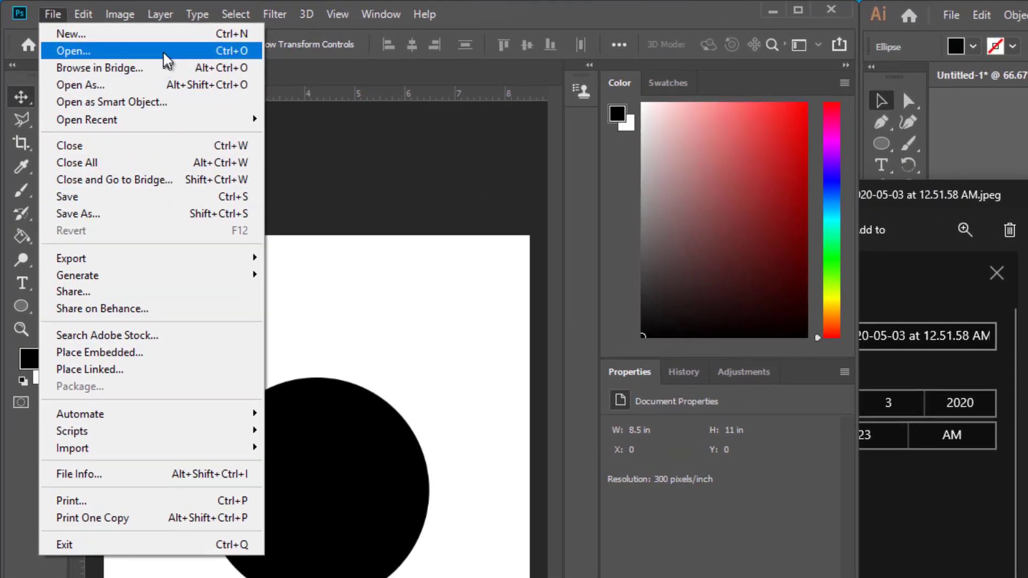
click(72, 50)
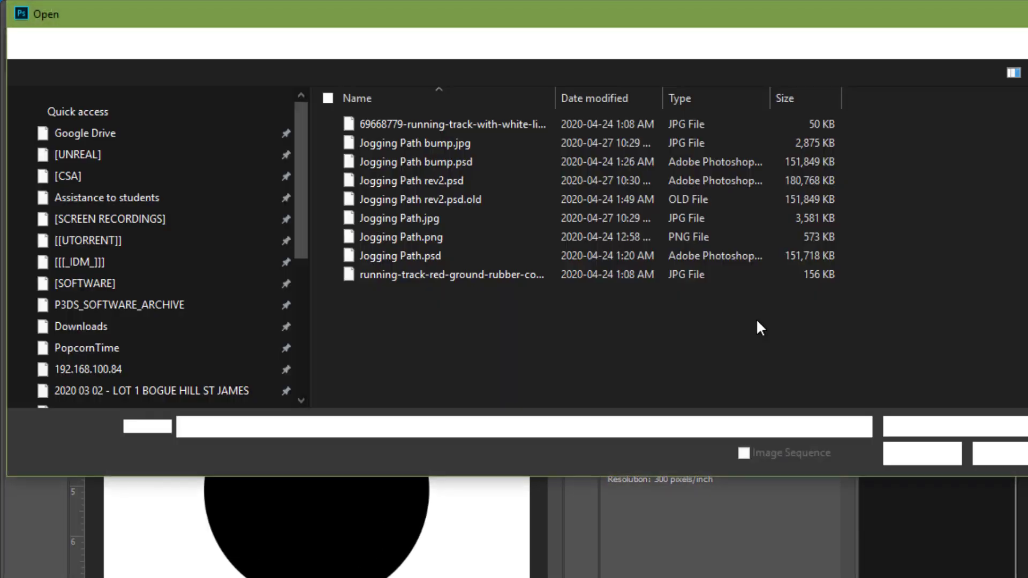
click(99, 164)
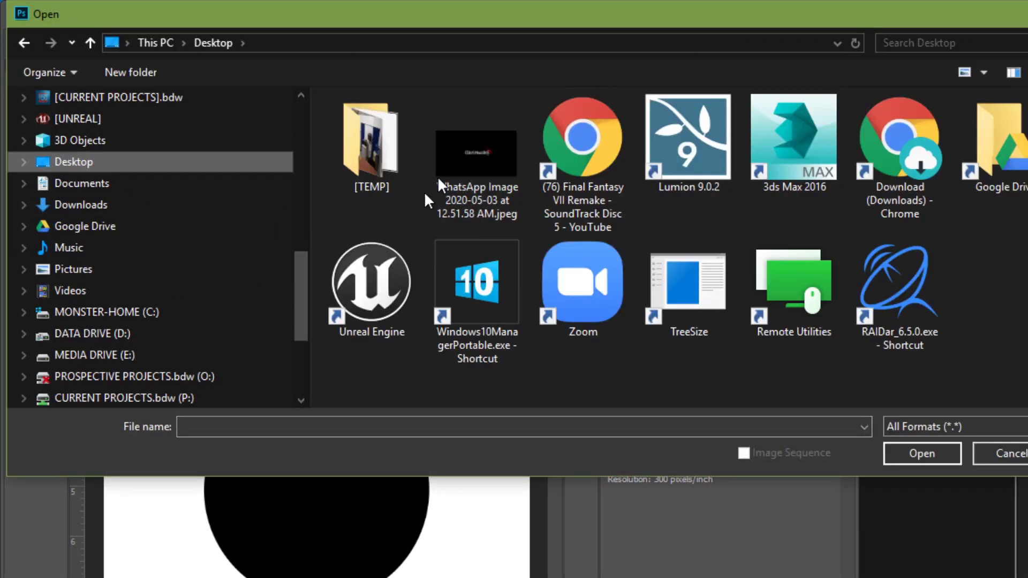
double_click(438, 182)
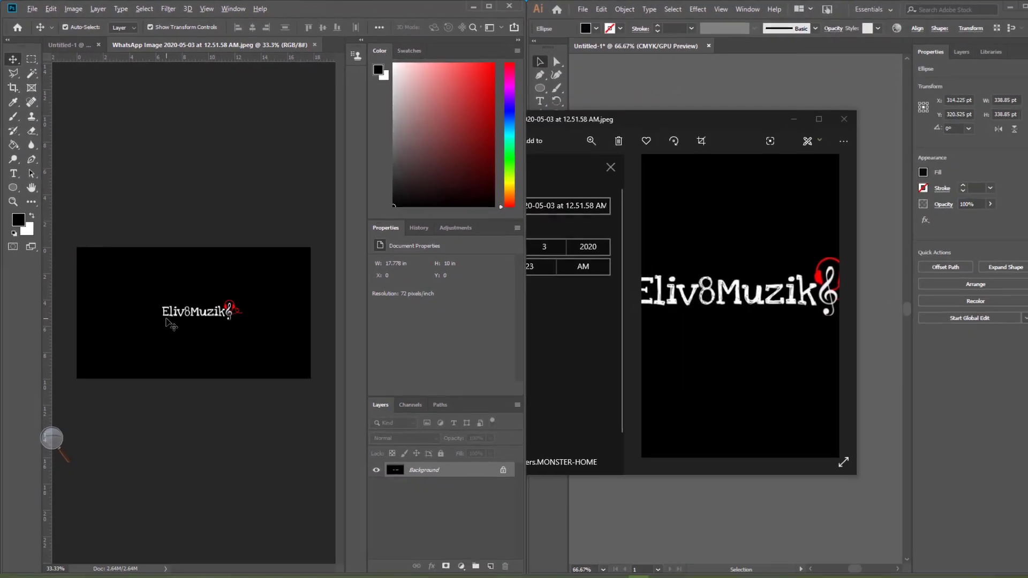
Step: Zoom deep into the logo's first letters in Photoshop to examine the pixel grid, then back out to the whole image
scroll(167, 321, up, 10)
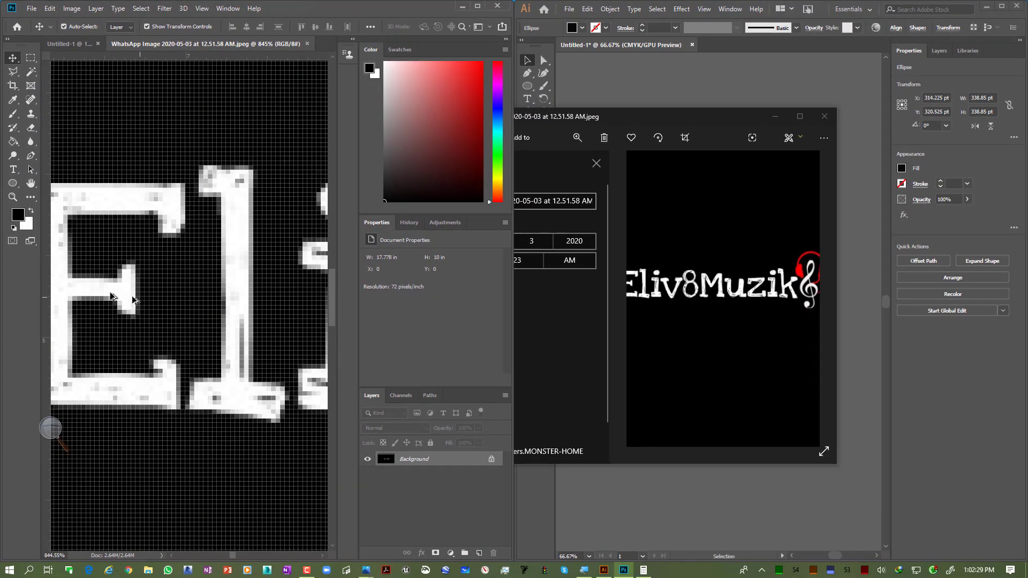
scroll(134, 300, up, 5)
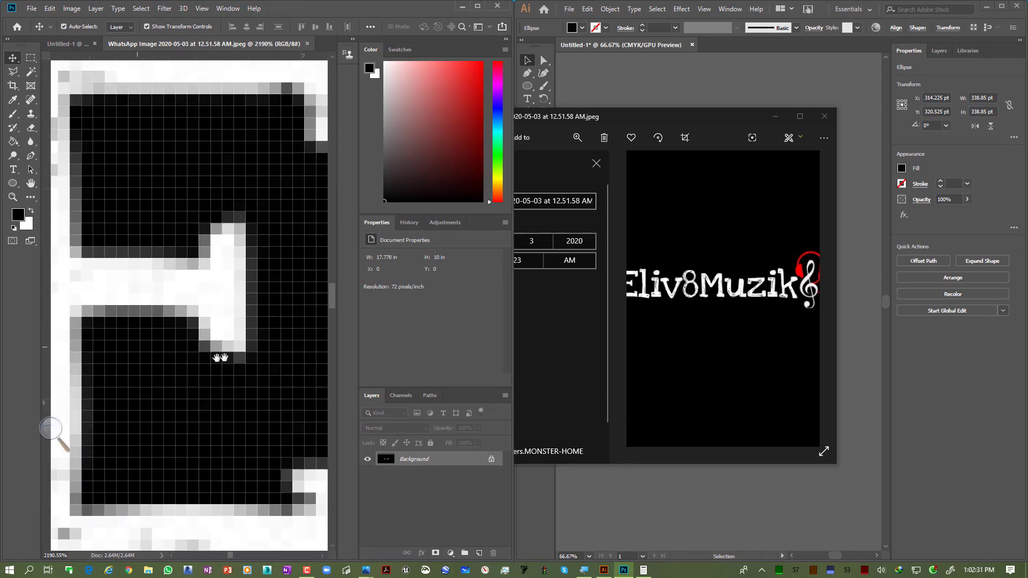
drag(220, 358, 289, 342)
scroll(217, 349, down, 7)
scroll(174, 327, up, 1)
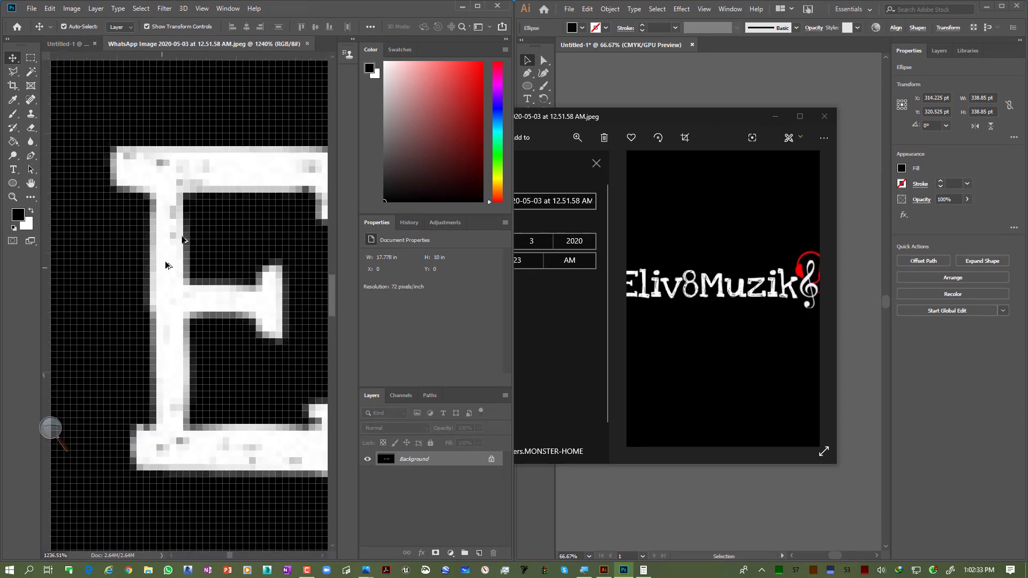
scroll(105, 213, down, 1)
scroll(163, 407, down, 10)
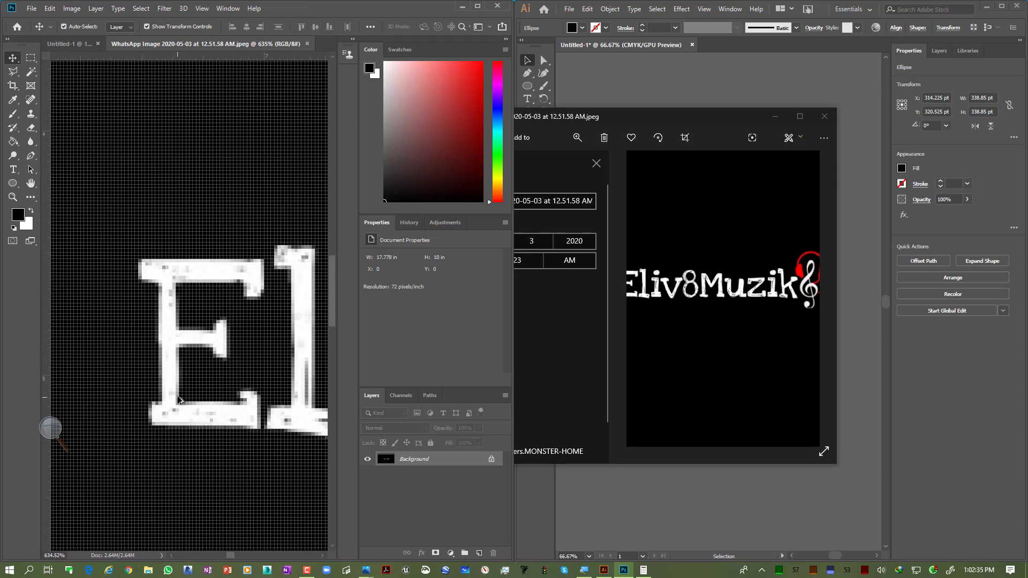
scroll(241, 417, down, 4)
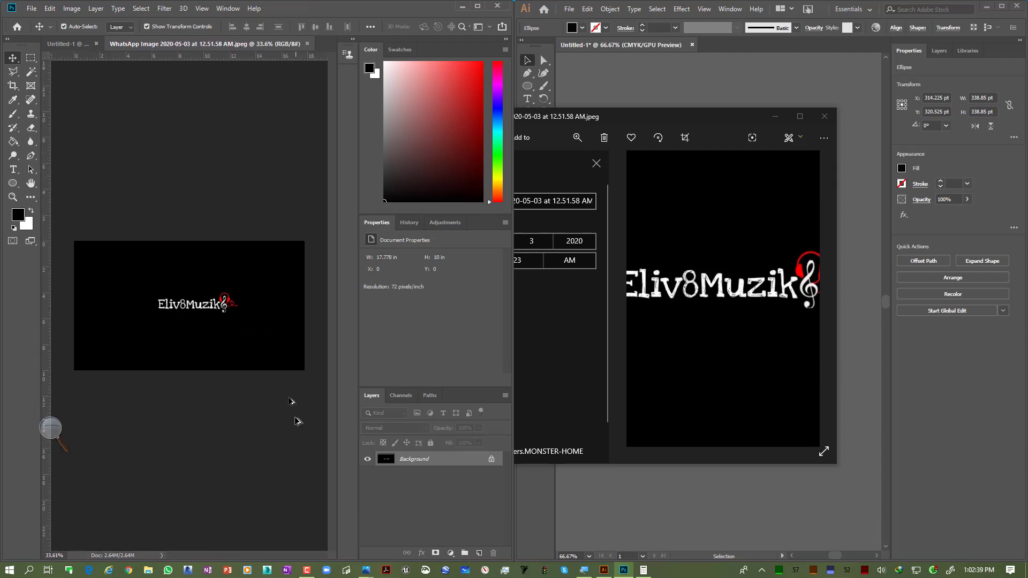
scroll(214, 354, down, 1)
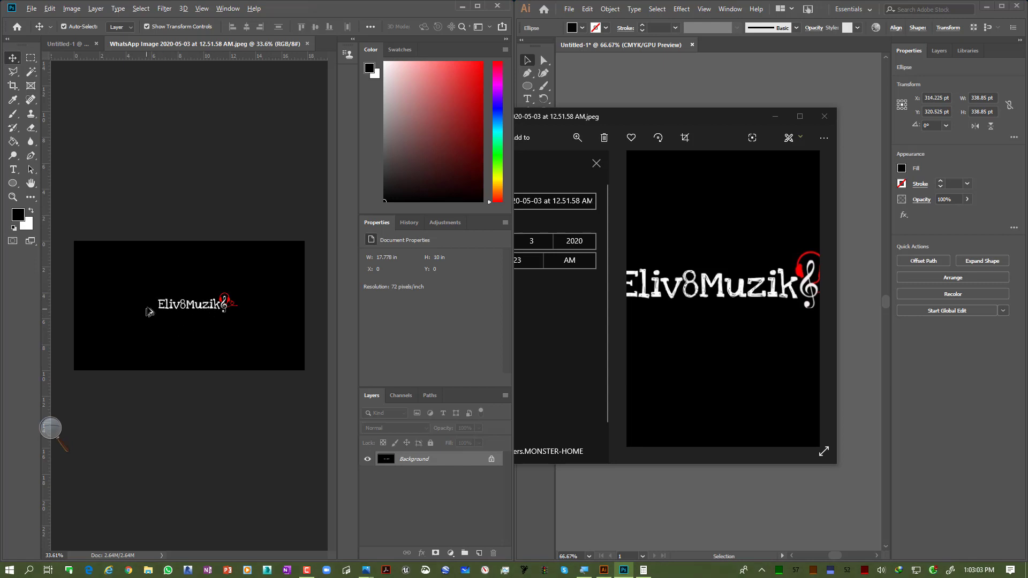
Step: Zoom in again on the logo's letters at several magnifications to compare their pixelated edges
scroll(158, 304, up, 3)
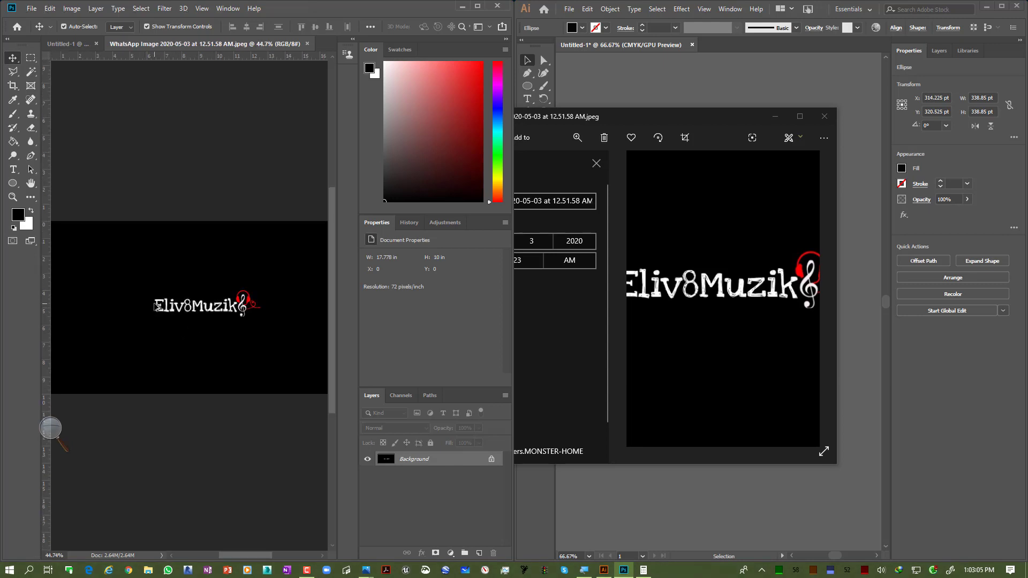
scroll(156, 306, up, 10)
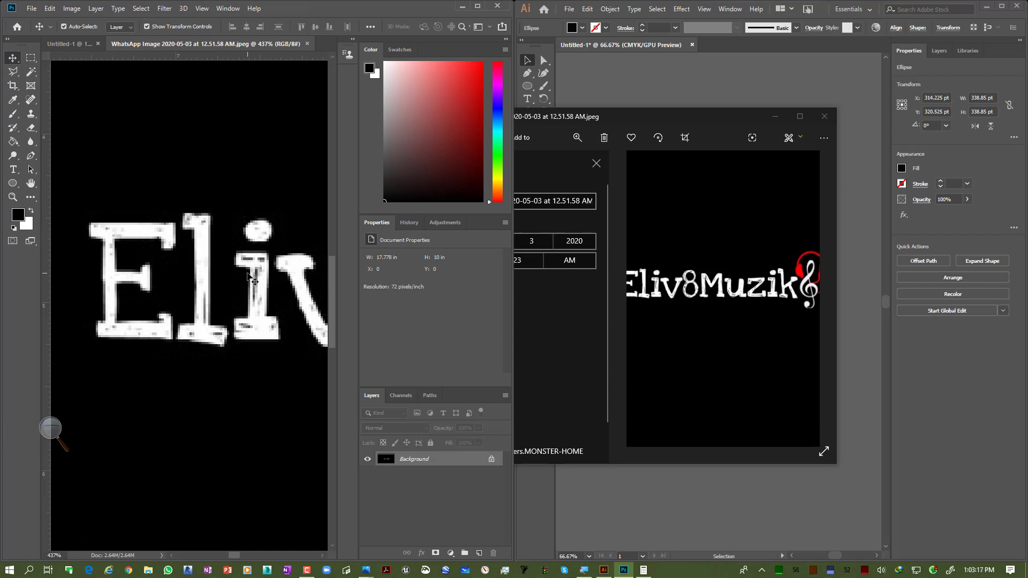
scroll(219, 313, down, 5)
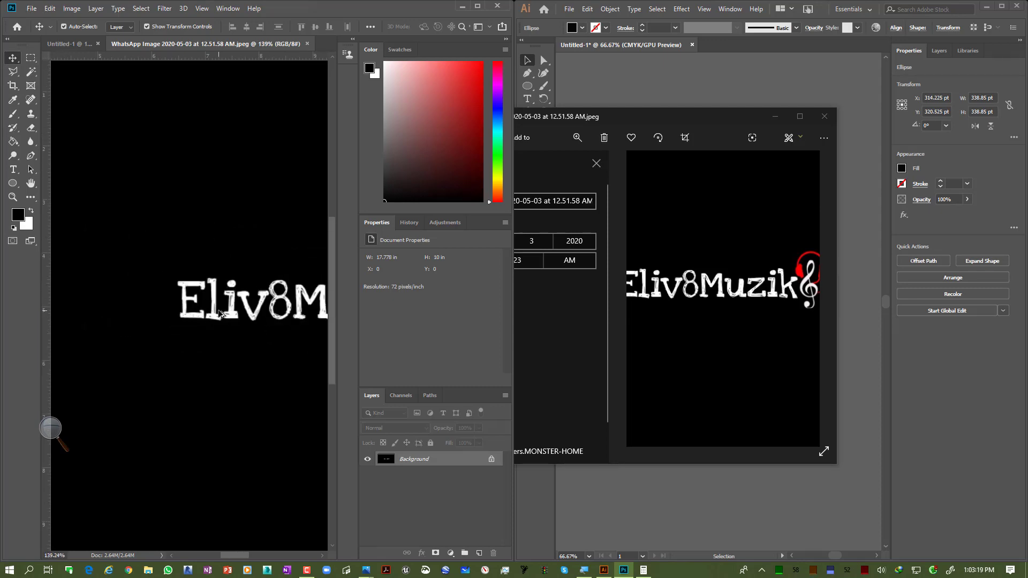
scroll(239, 319, up, 8)
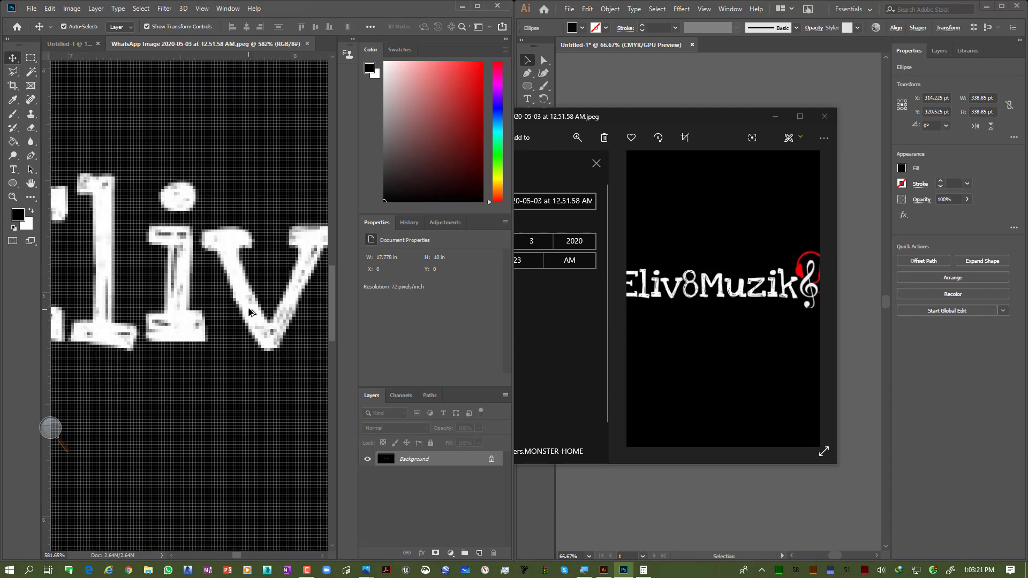
scroll(245, 288, up, 2)
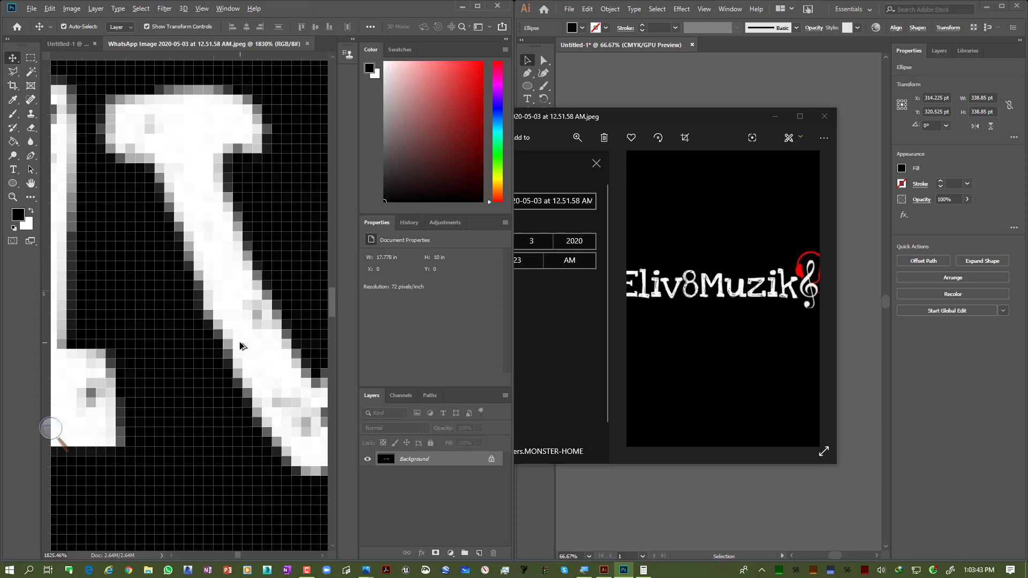
scroll(239, 342, down, 7)
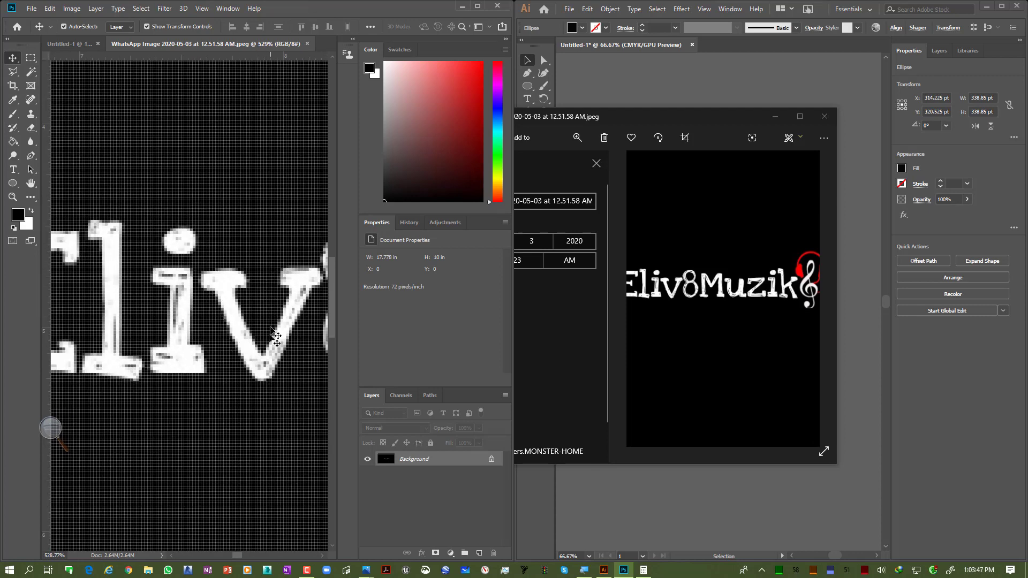
Step: Zoom out to the whole logo in Photoshop, zoom deep into the E's pixels, and zoom back out
scroll(213, 324, down, 6)
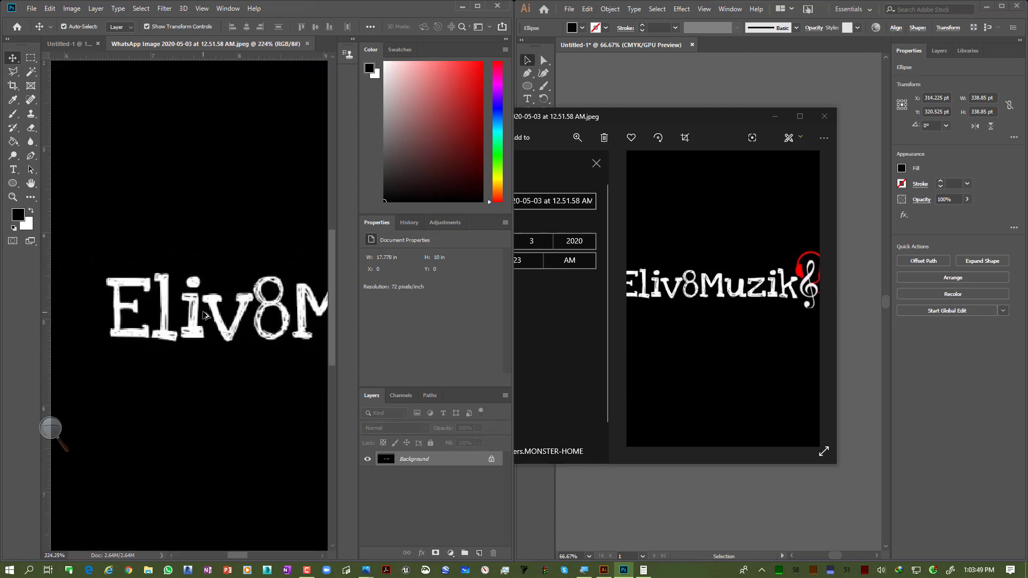
scroll(206, 316, down, 2)
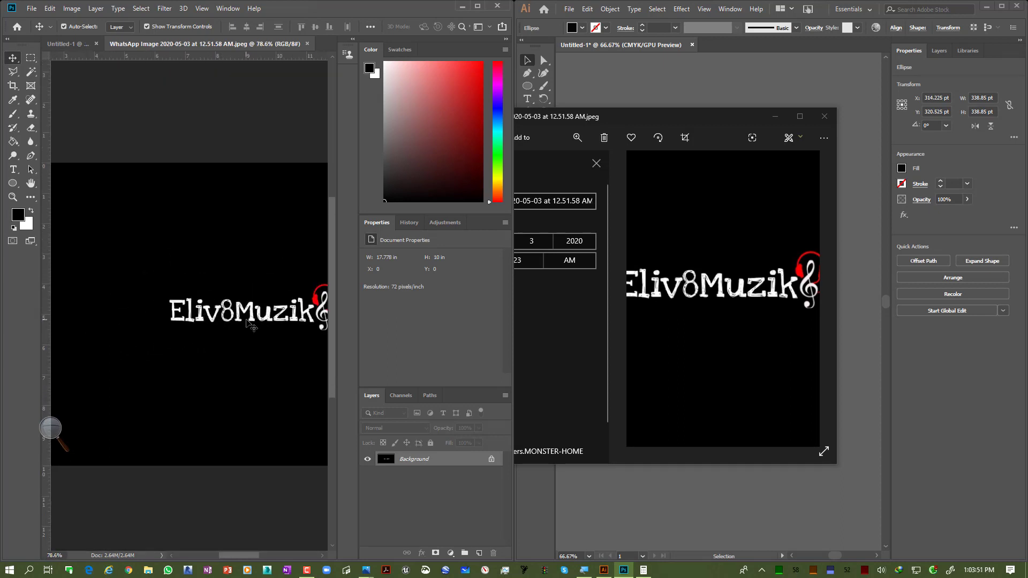
drag(232, 322, 173, 323)
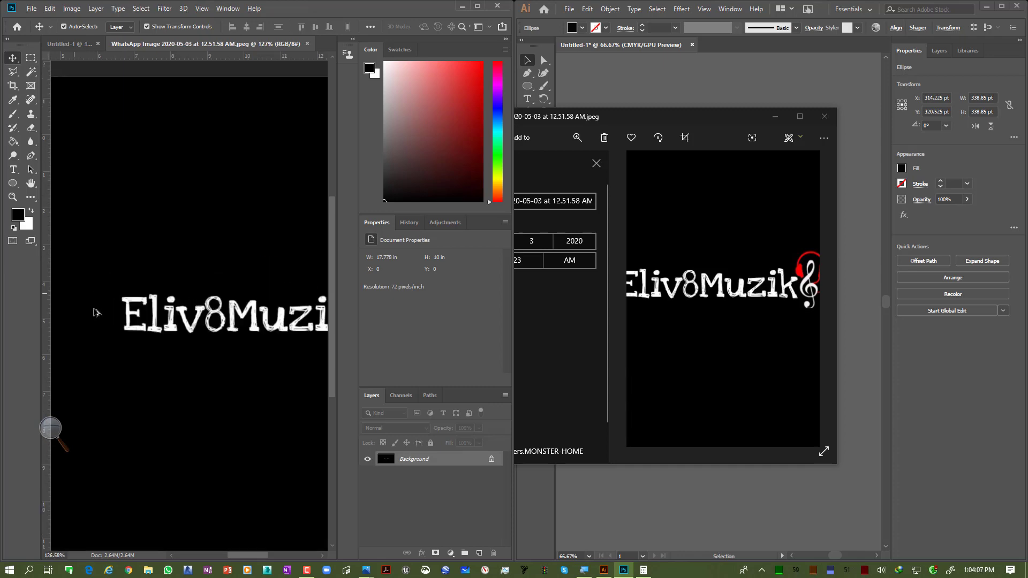
scroll(97, 311, up, 3)
scroll(142, 315, up, 6)
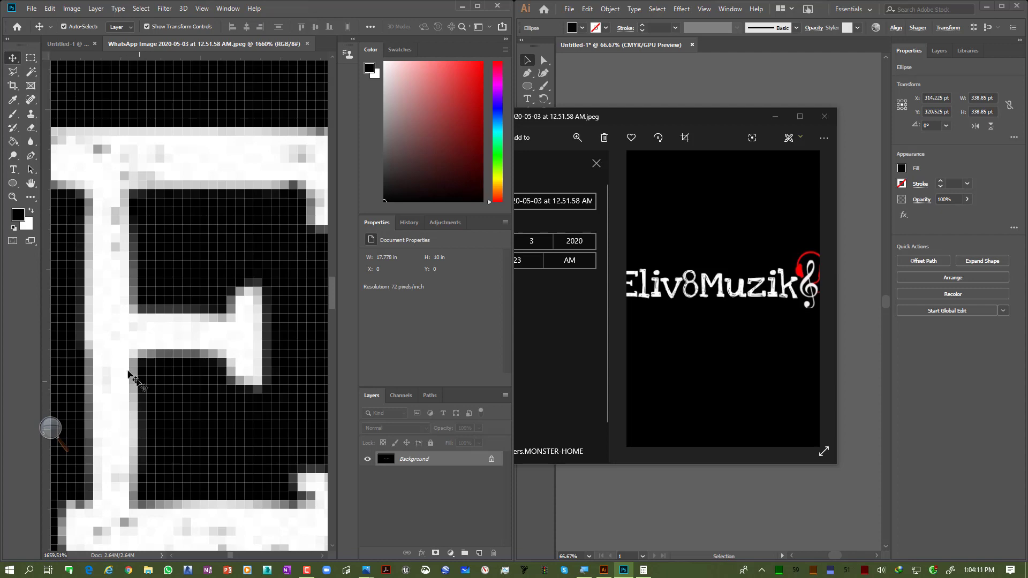
scroll(276, 291, down, 10)
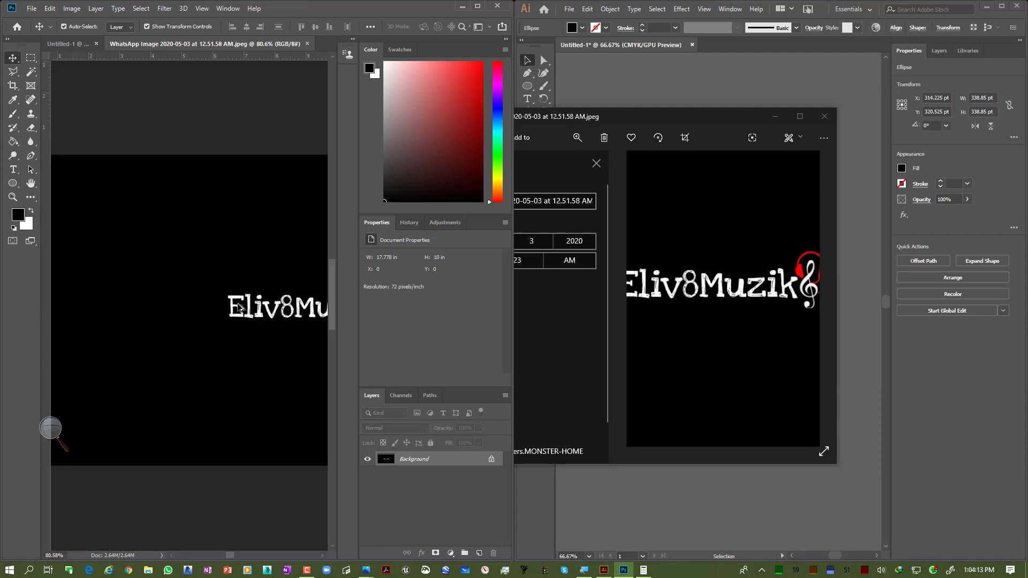
scroll(304, 319, down, 1)
drag(303, 320, 224, 329)
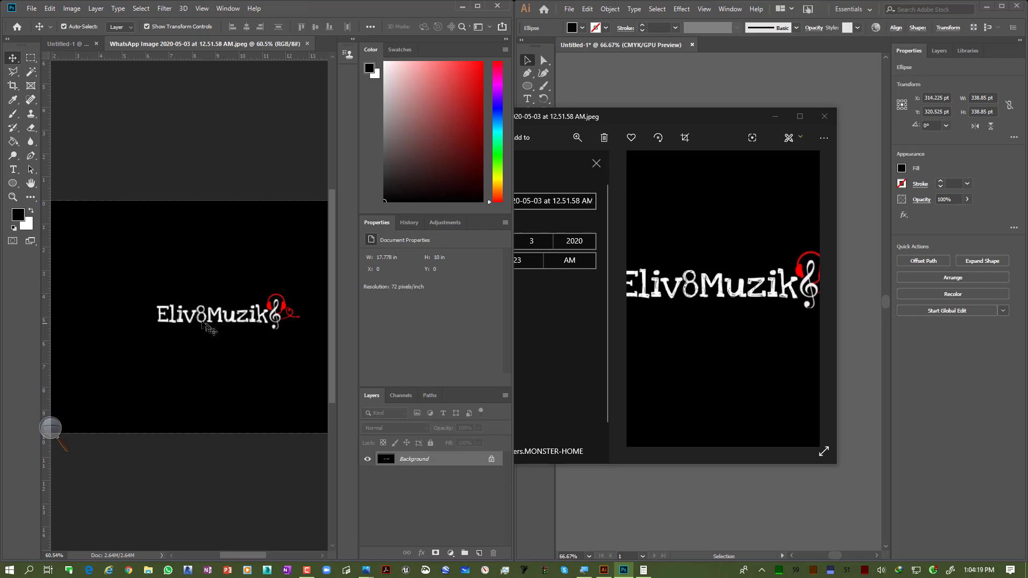
Step: Open WhatsApp Image 2020-05-03 at 12.51.58 AM.jpeg from the Desktop in Illustrator
click(748, 92)
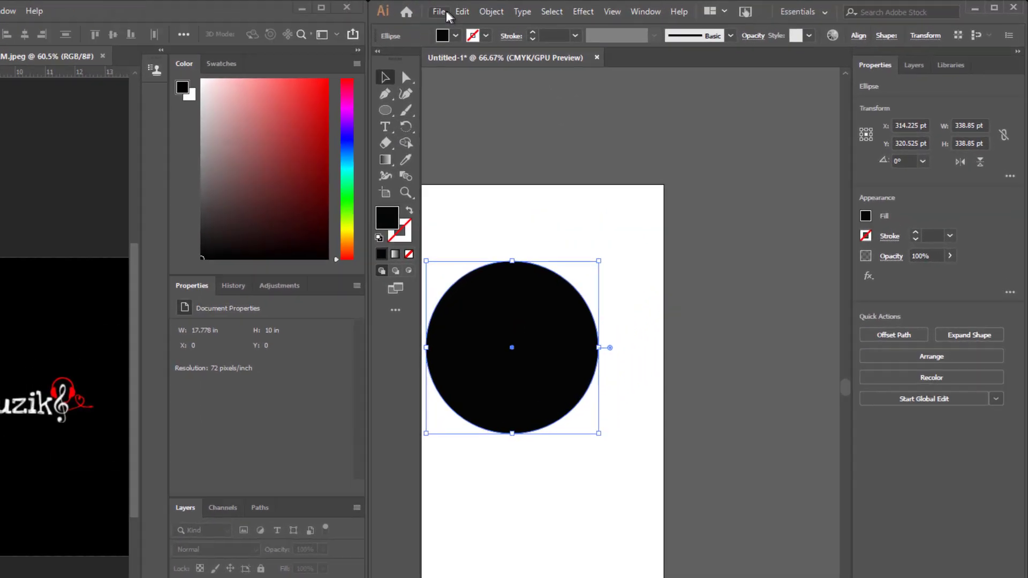
click(570, 9)
click(576, 42)
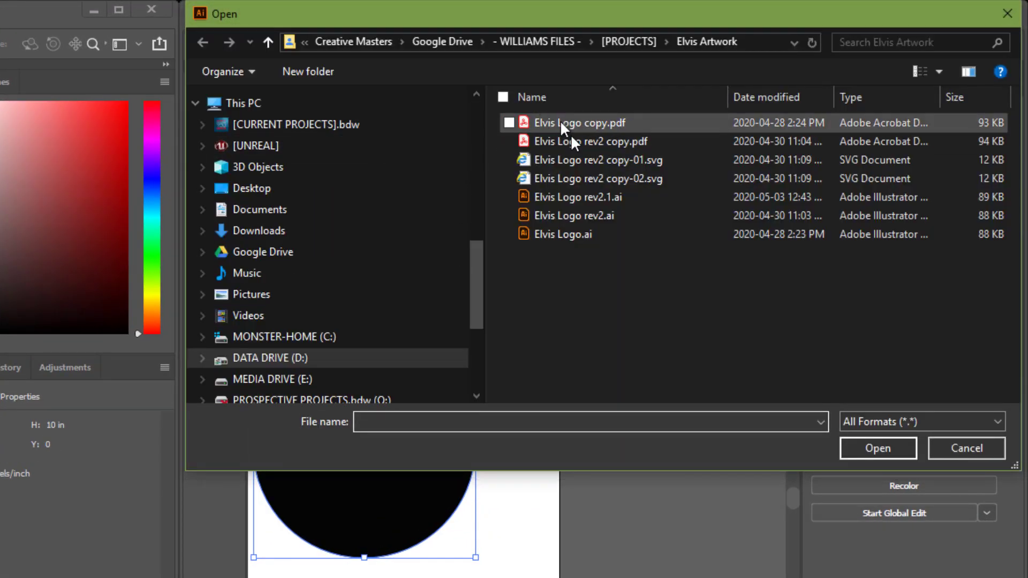
click(337, 186)
double_click(635, 181)
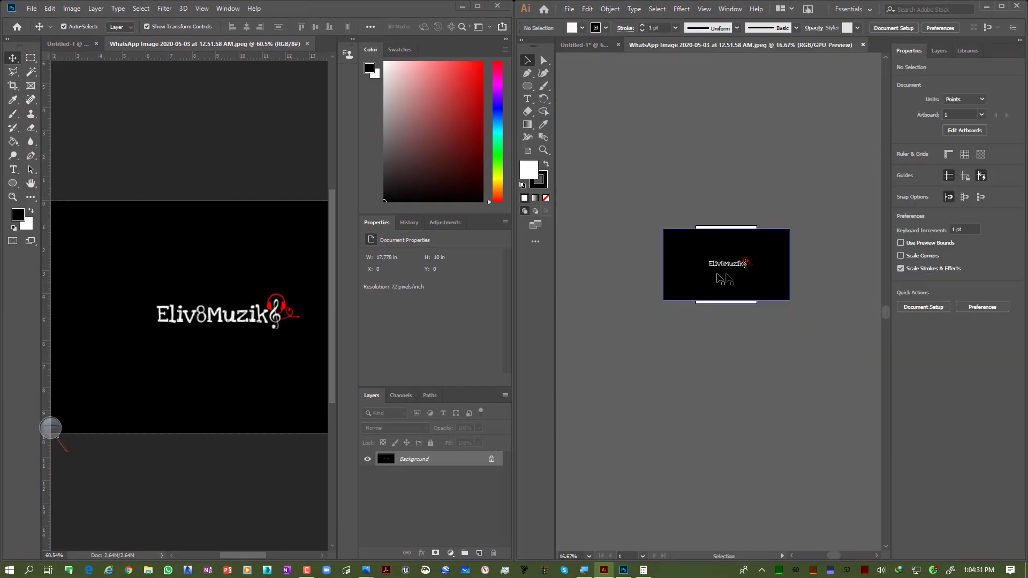
Step: Zoom into the logo's letters in Illustrator at several magnifications to examine their pixelated edges
key(ctrl+1)
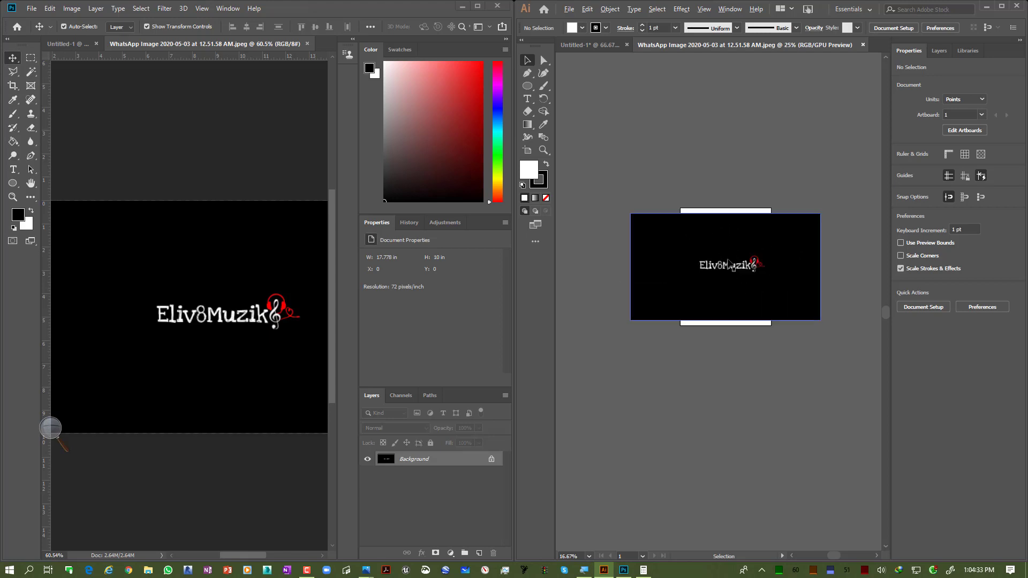
scroll(654, 283, up, 9)
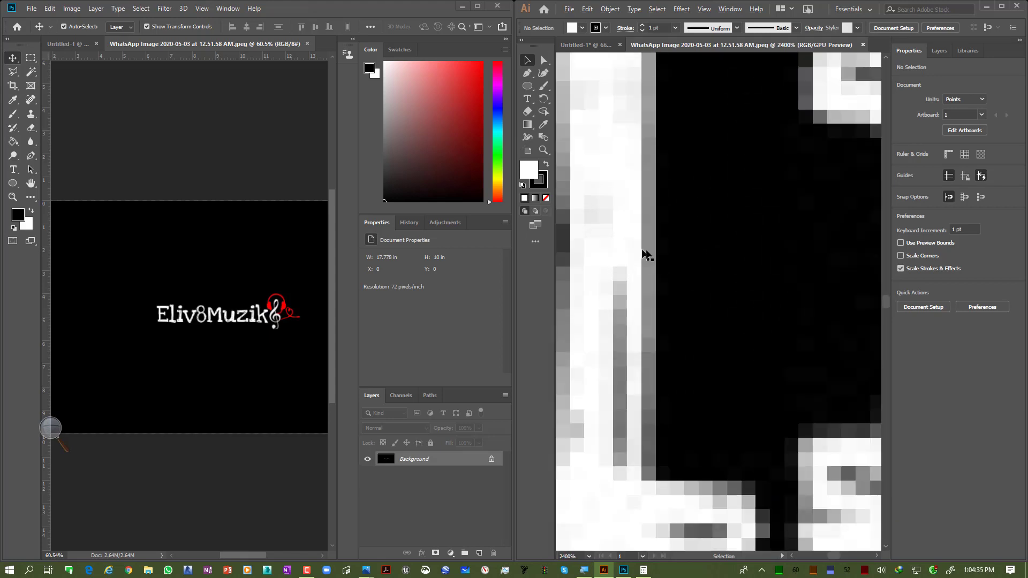
scroll(698, 401, down, 12)
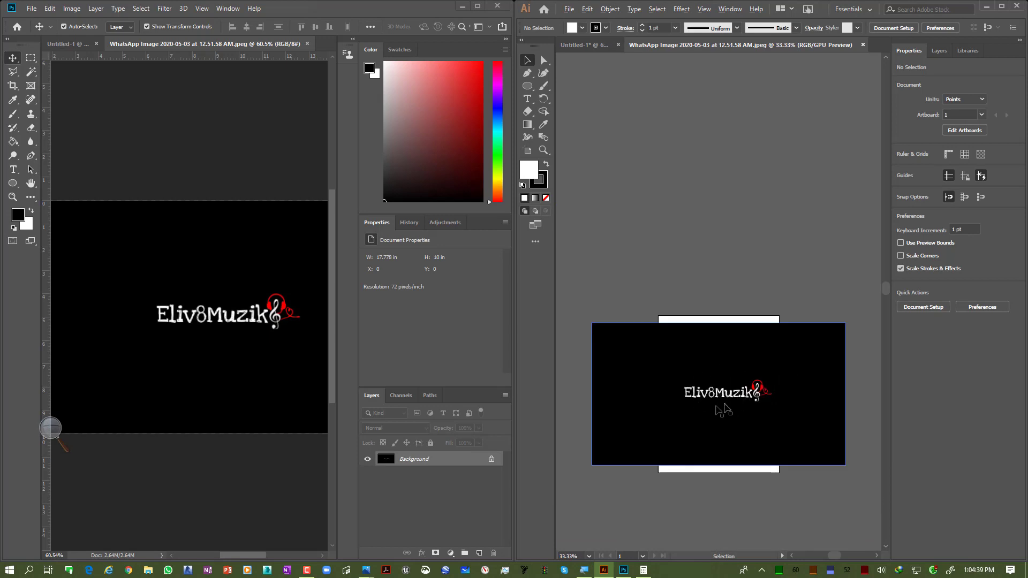
key(space)
drag(726, 402, 731, 324)
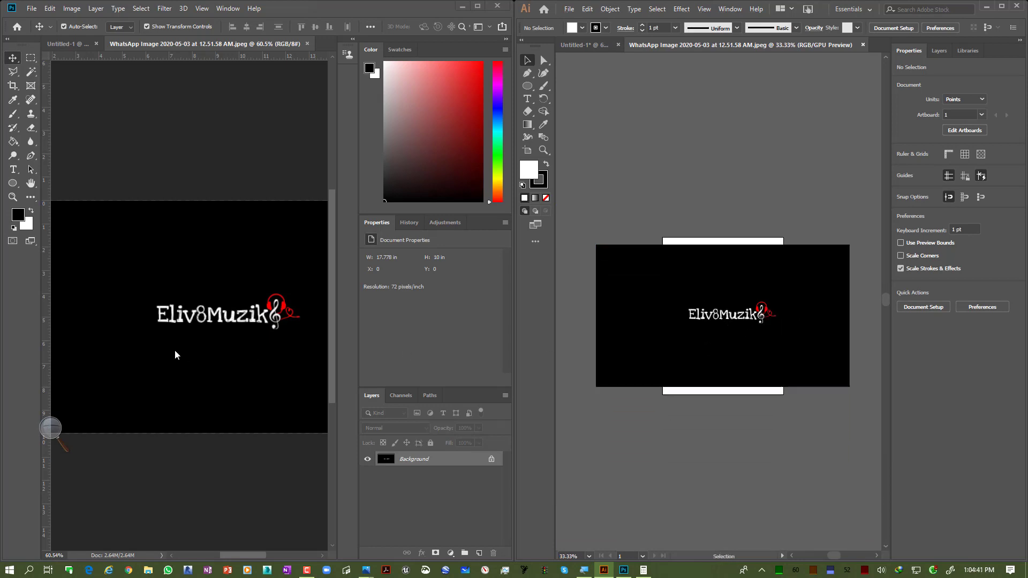
click(691, 337)
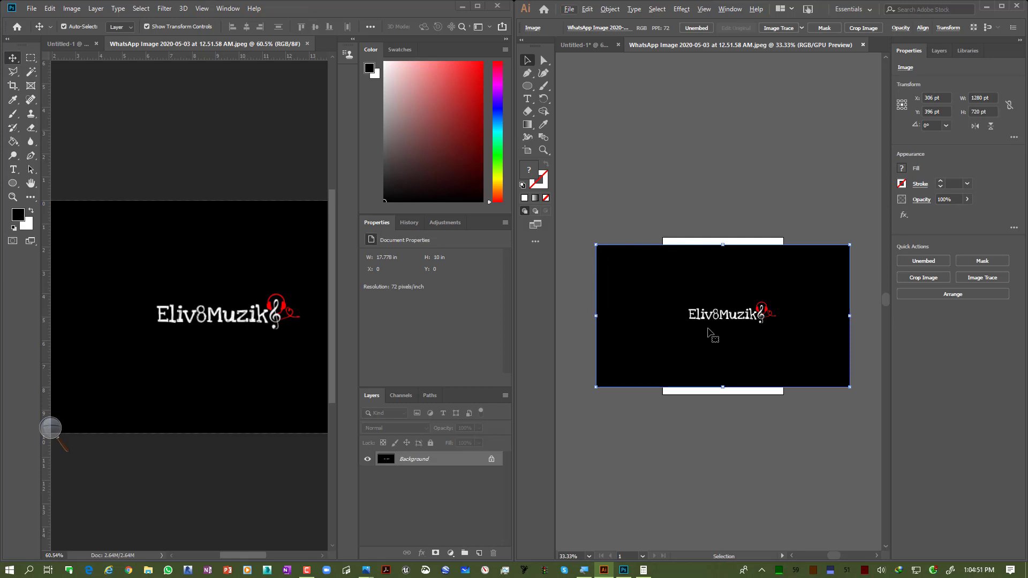
scroll(707, 329, up, 8)
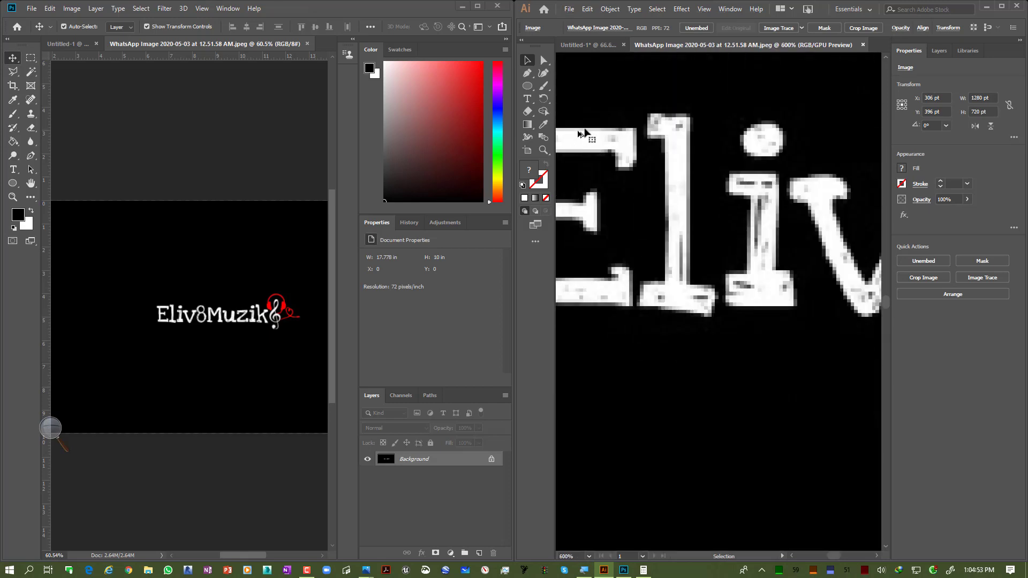
drag(632, 179, 715, 251)
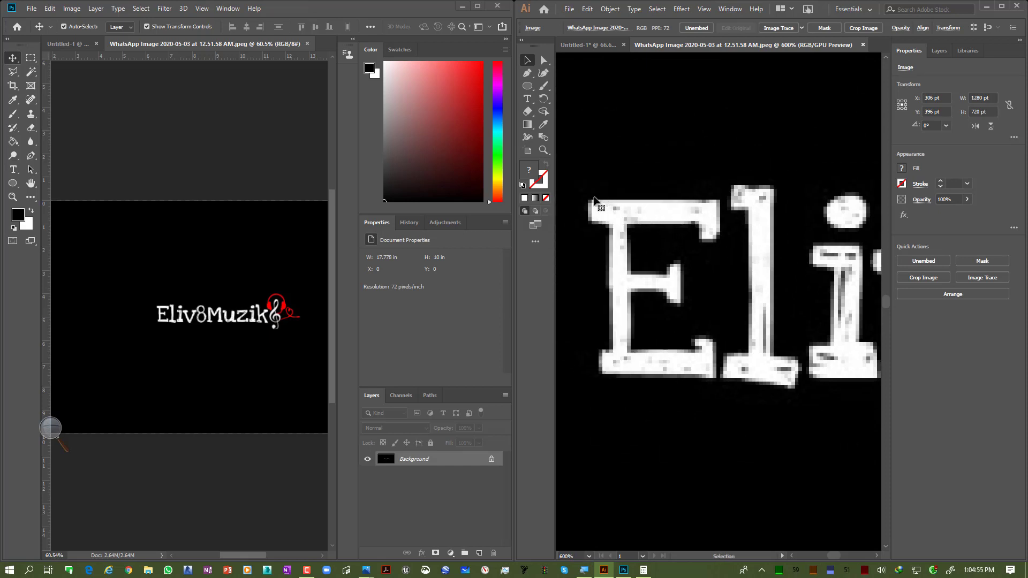
scroll(612, 243, up, 4)
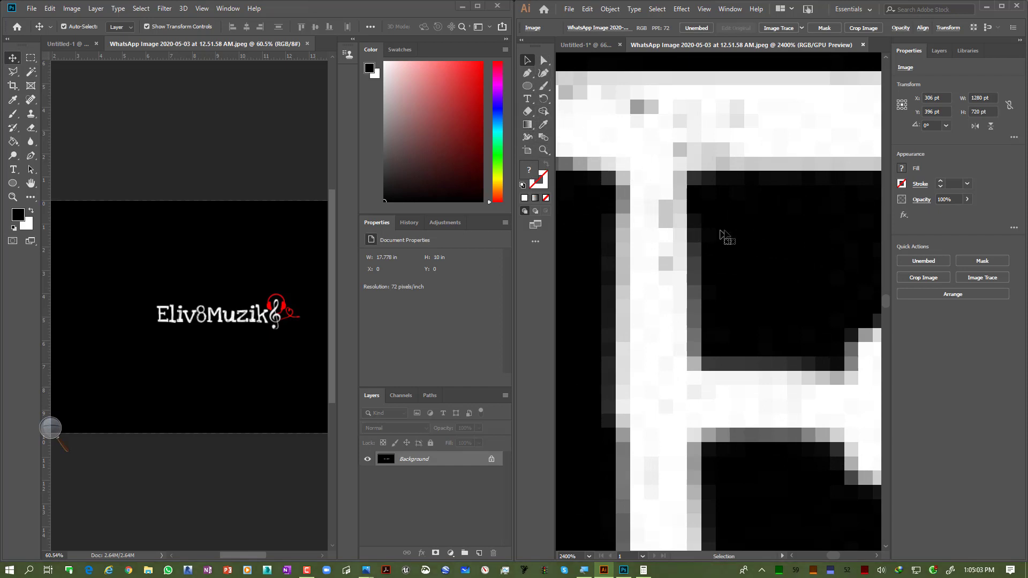
scroll(721, 234, down, 1)
Step: Try erasing a soft patch above the logo's E in Photoshop with a 9 px Eraser at 24% opacity
scroll(143, 324, up, 12)
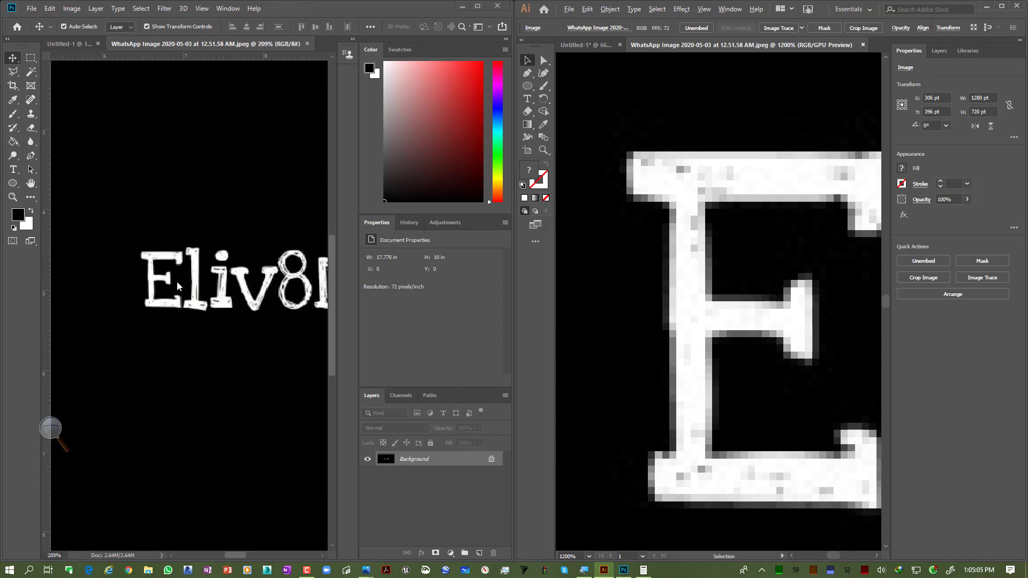
key(alt+space)
click(121, 187)
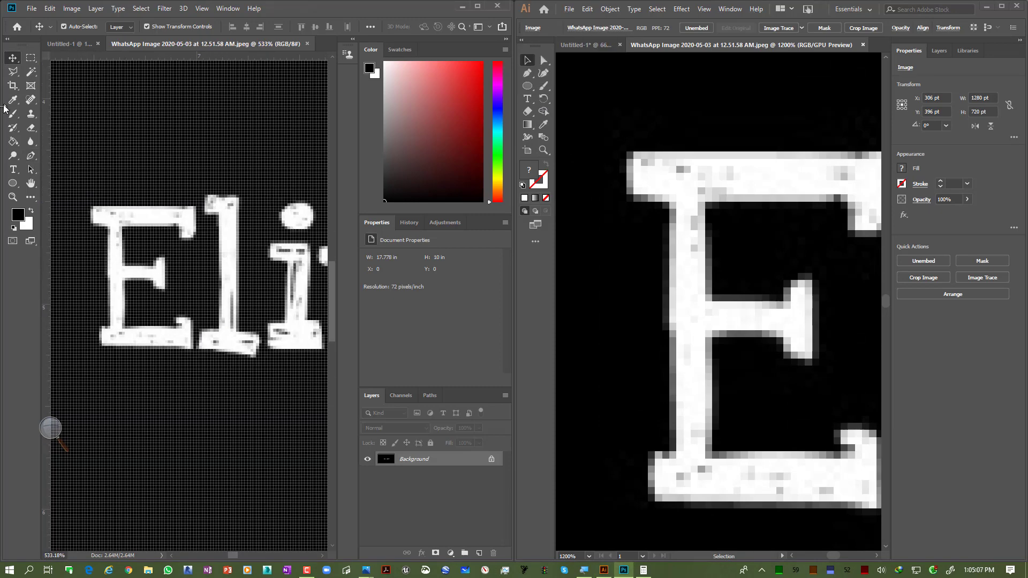
scroll(83, 200, up, 6)
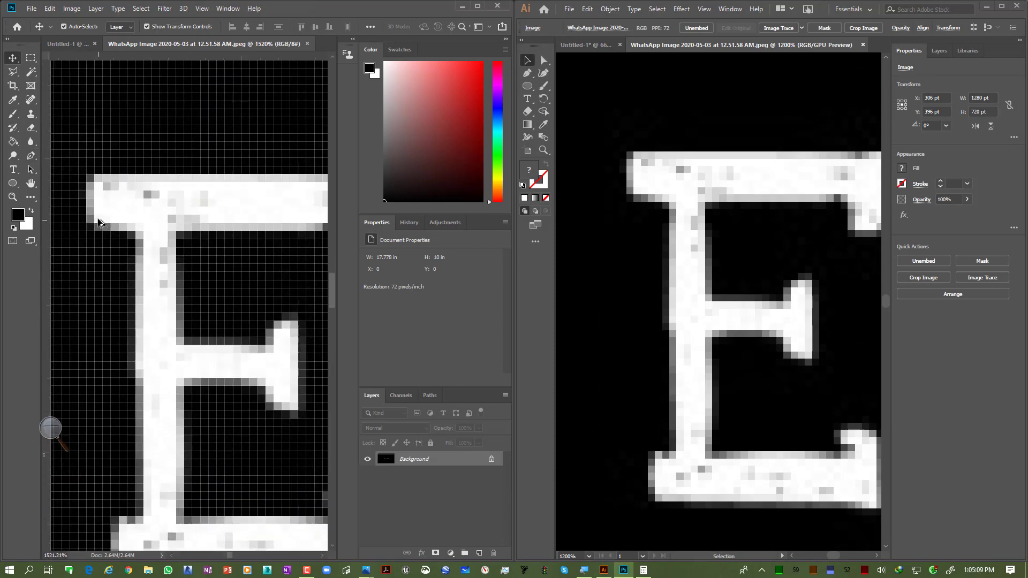
click(28, 126)
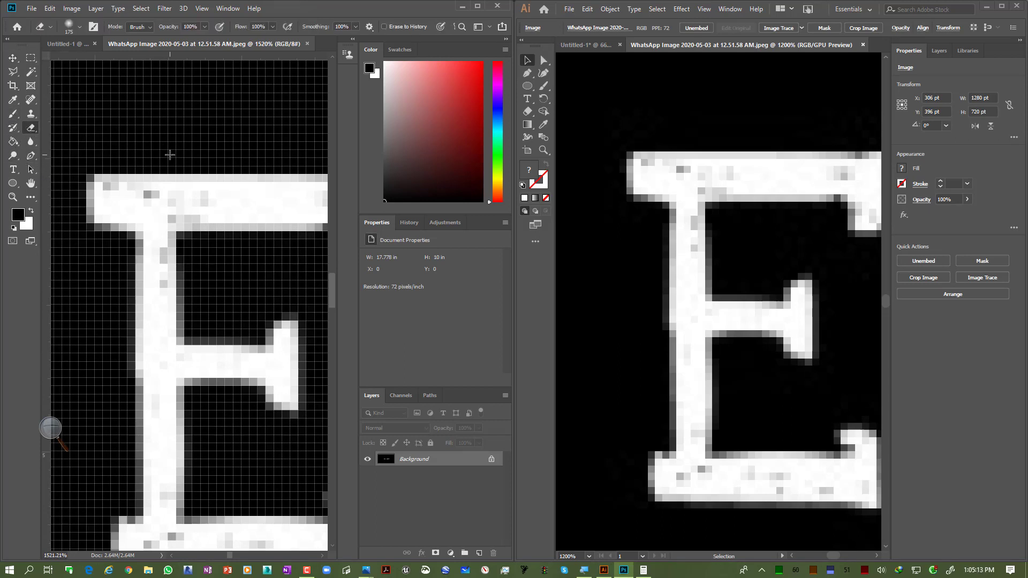
key(bracketleft)
key(bracketleft)
key(bracketleft)
key(bracketleft)
key(bracketleft)
key(bracketleft)
key(bracketleft)
key(bracketleft)
key(bracketleft)
key(bracketleft)
key(bracketleft)
key(bracketleft)
key(bracketleft)
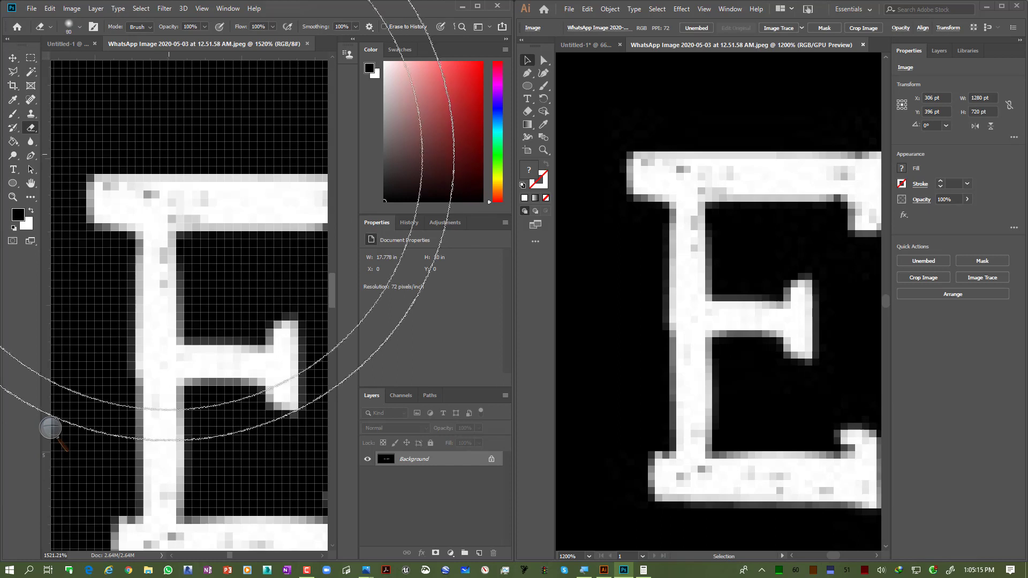
key(bracketleft)
key(bracketleft)
key(bracketleft)
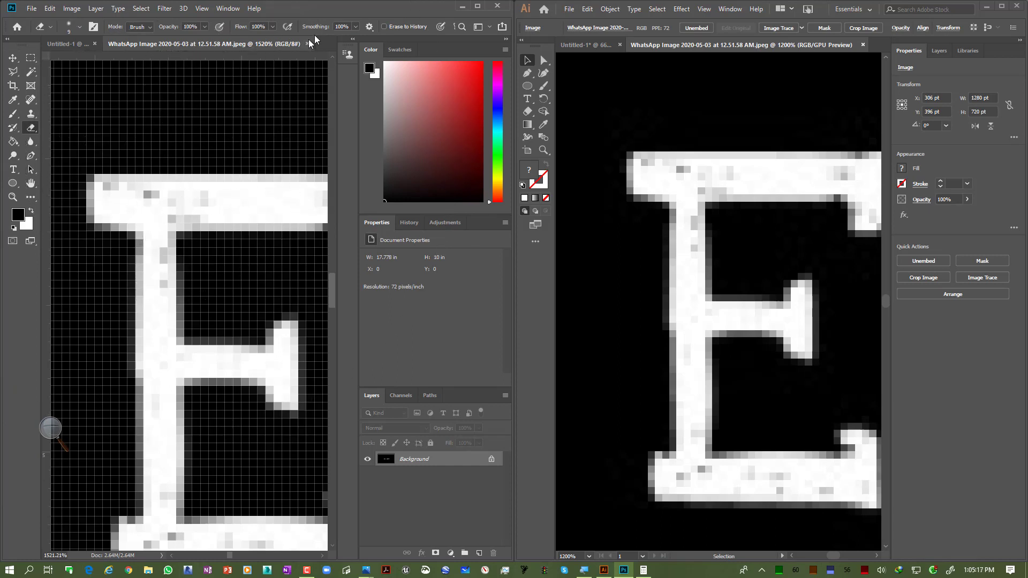
click(205, 27)
drag(172, 39, 167, 40)
mouse_move(134, 179)
mouse_down()
mouse_move(161, 161)
mouse_move(273, 176)
mouse_move(199, 194)
mouse_move(122, 176)
mouse_move(254, 181)
mouse_move(180, 151)
mouse_move(190, 138)
mouse_move(132, 121)
mouse_move(190, 125)
mouse_move(154, 101)
mouse_move(181, 168)
mouse_move(86, 105)
mouse_move(129, 91)
mouse_move(139, 114)
mouse_move(120, 137)
mouse_move(221, 100)
mouse_move(233, 138)
mouse_move(218, 133)
mouse_move(257, 146)
mouse_move(208, 110)
mouse_move(185, 164)
mouse_up()
scroll(819, 247, left, 4)
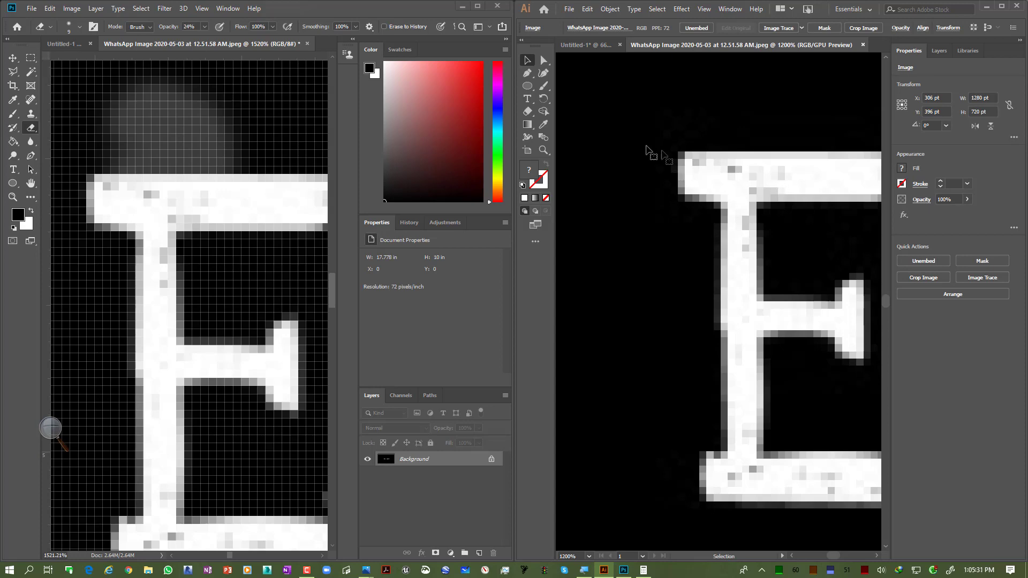
scroll(231, 291, down, 10)
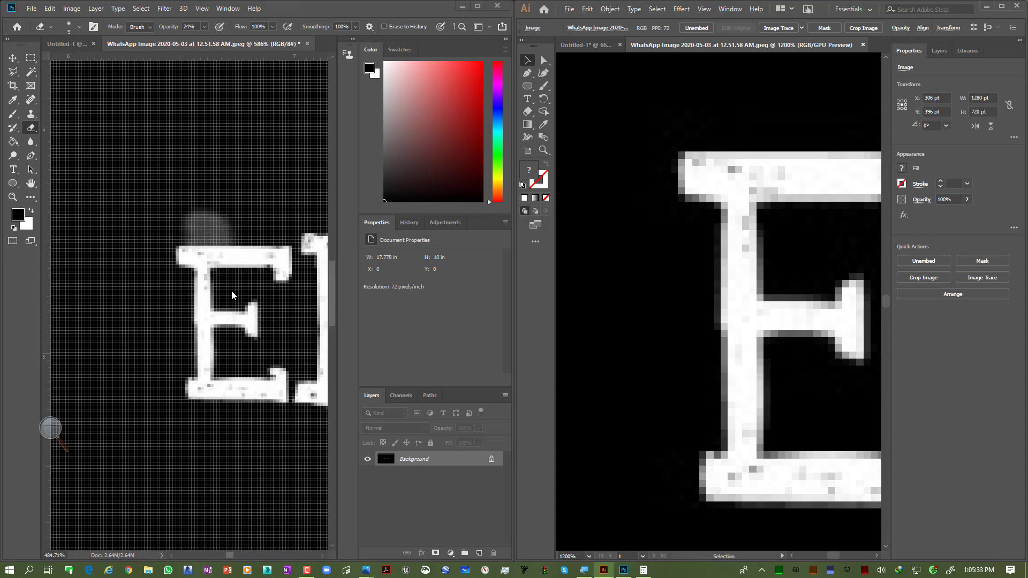
scroll(231, 295, down, 1)
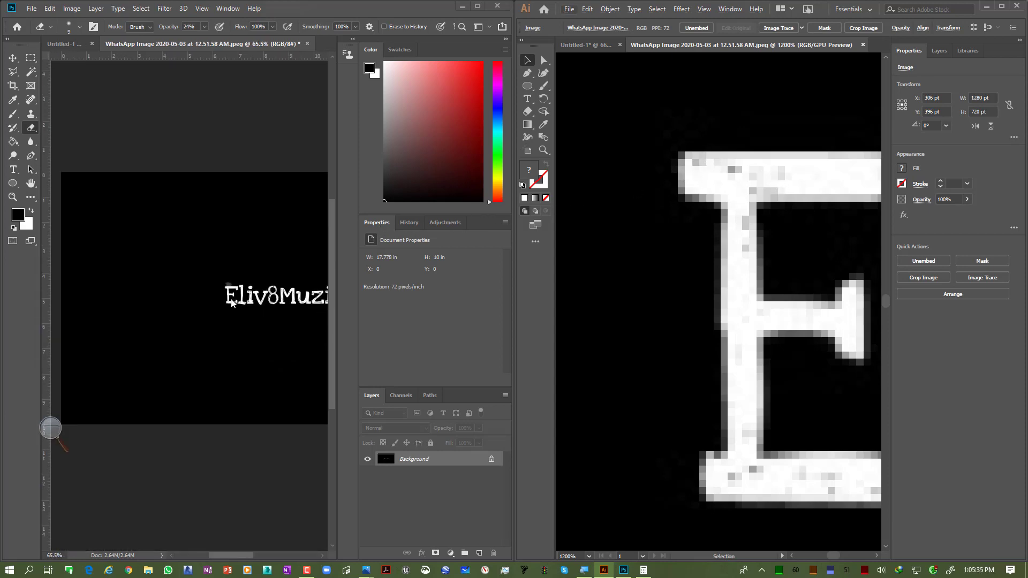
click(206, 322)
key(ctrl+z)
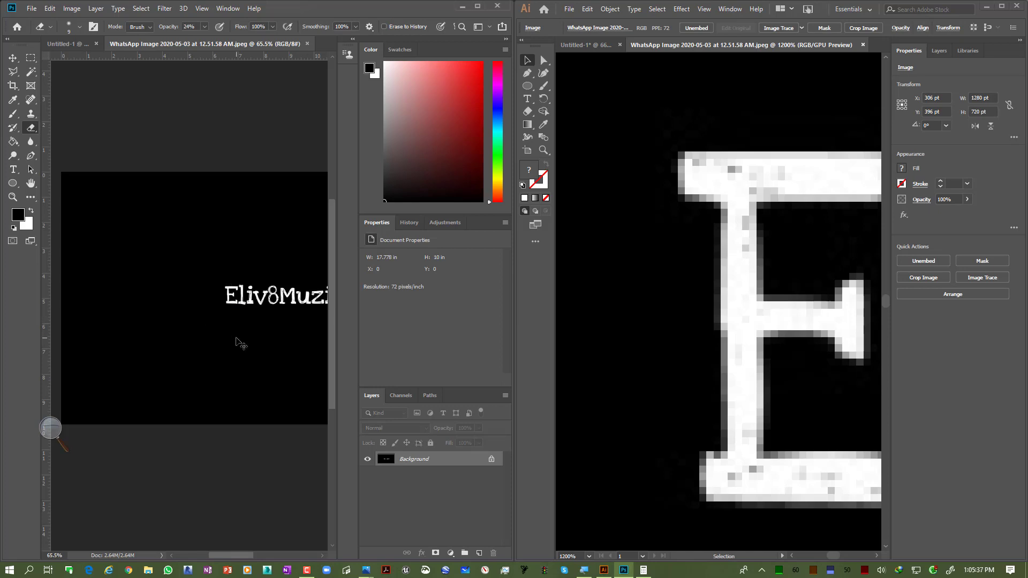
Step: Zoom both documents back out to show the whole logo image
scroll(610, 249, down, 16)
scroll(624, 268, up, 4)
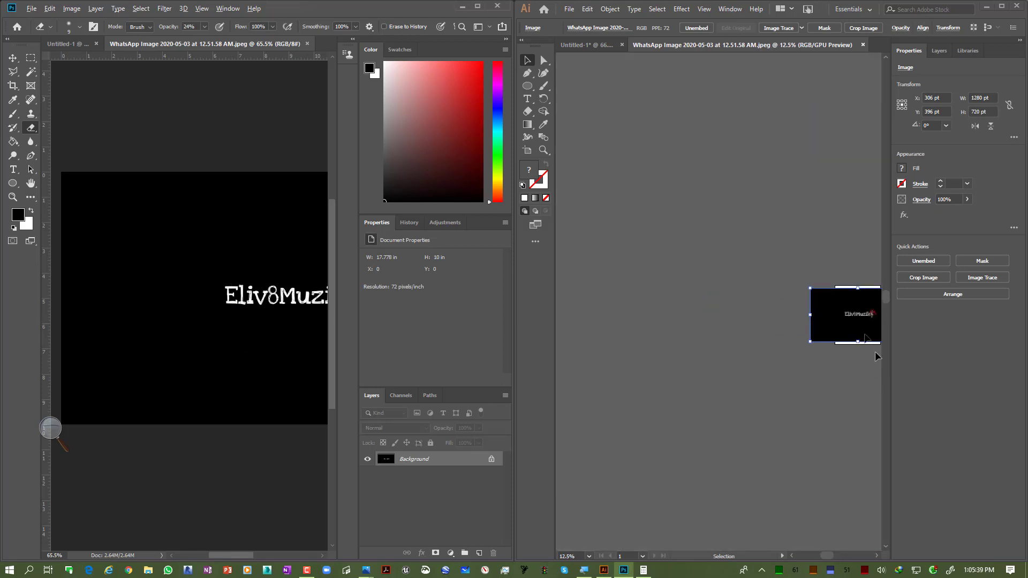
scroll(860, 289, up, 5)
scroll(848, 309, up, 3)
scroll(845, 322, down, 5)
key(space)
drag(794, 340, 673, 283)
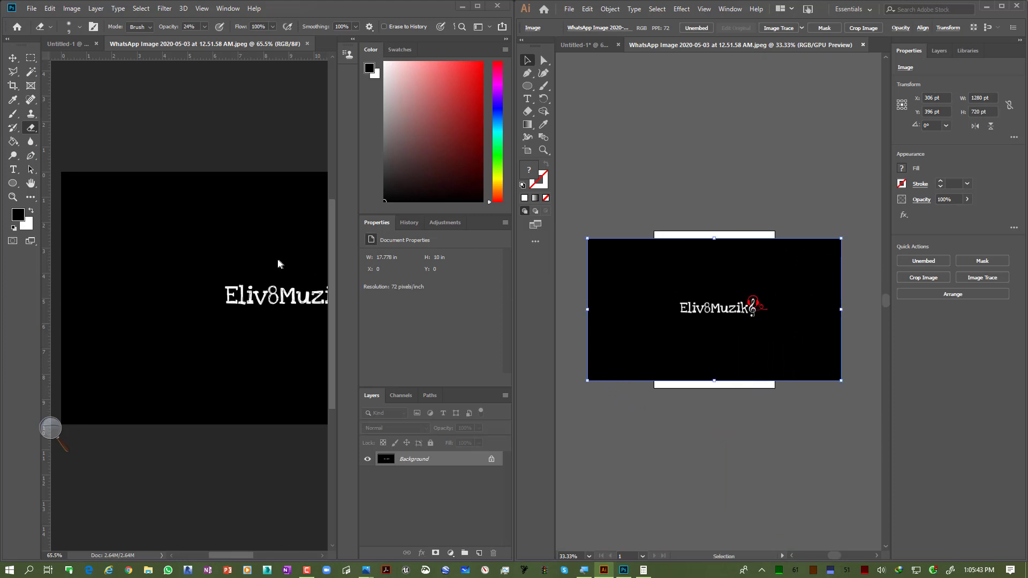
scroll(278, 259, down, 1)
scroll(277, 260, down, 3)
key(alt+space)
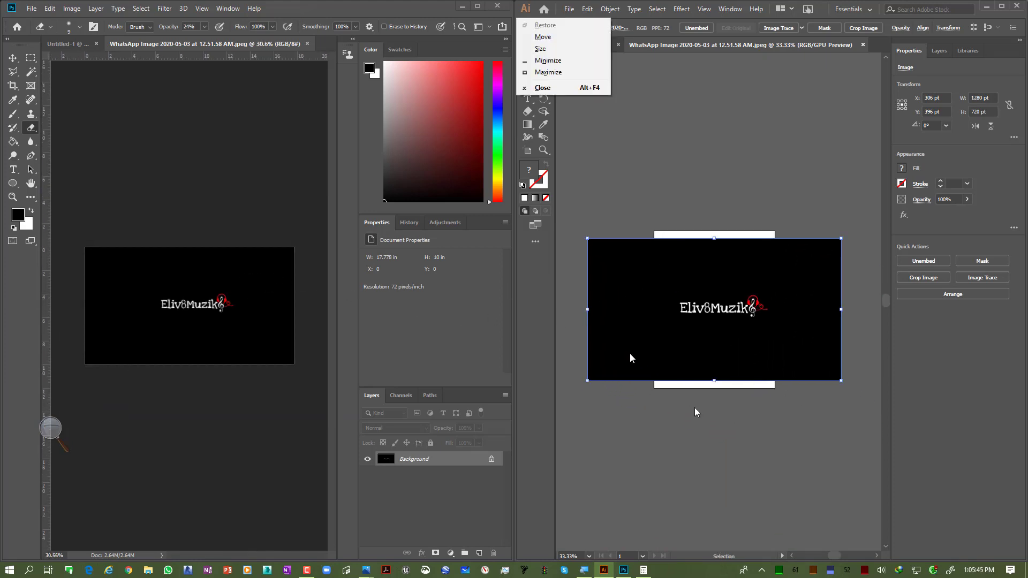
click(728, 446)
Step: Nudge the placed JPEG slightly upward on the Illustrator artboard and zoom into its first letters
click(624, 287)
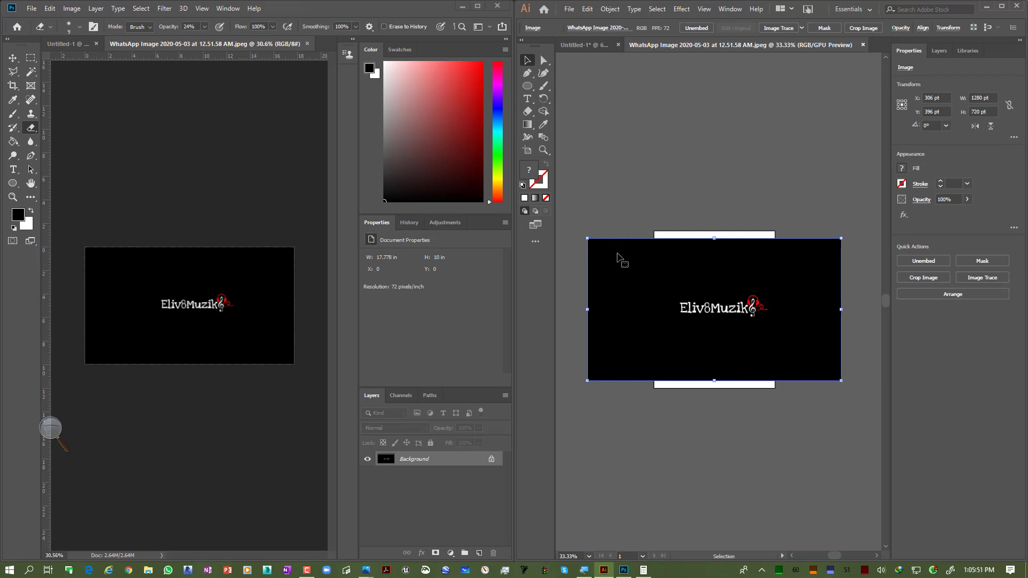
drag(622, 262, 622, 248)
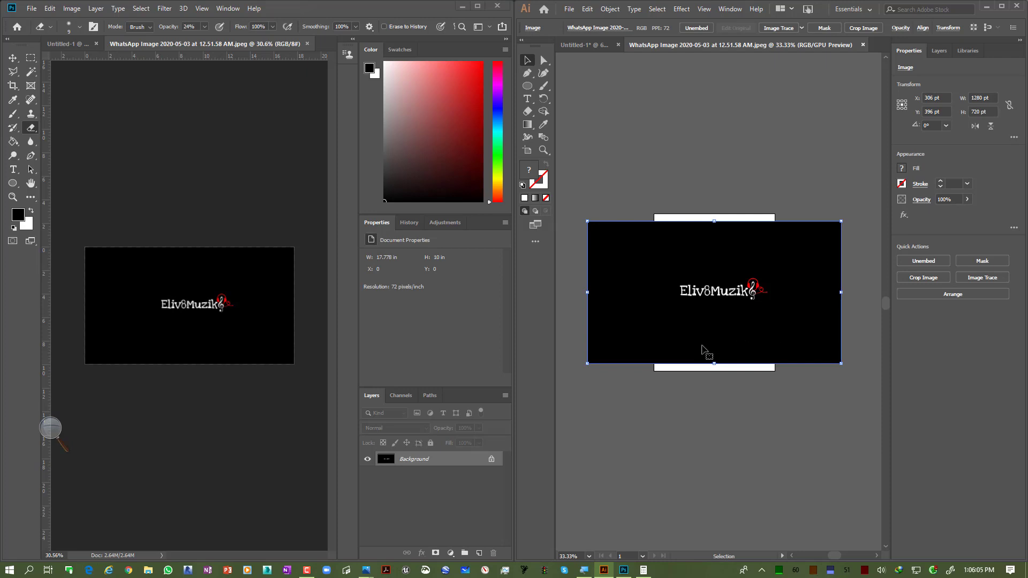
click(671, 378)
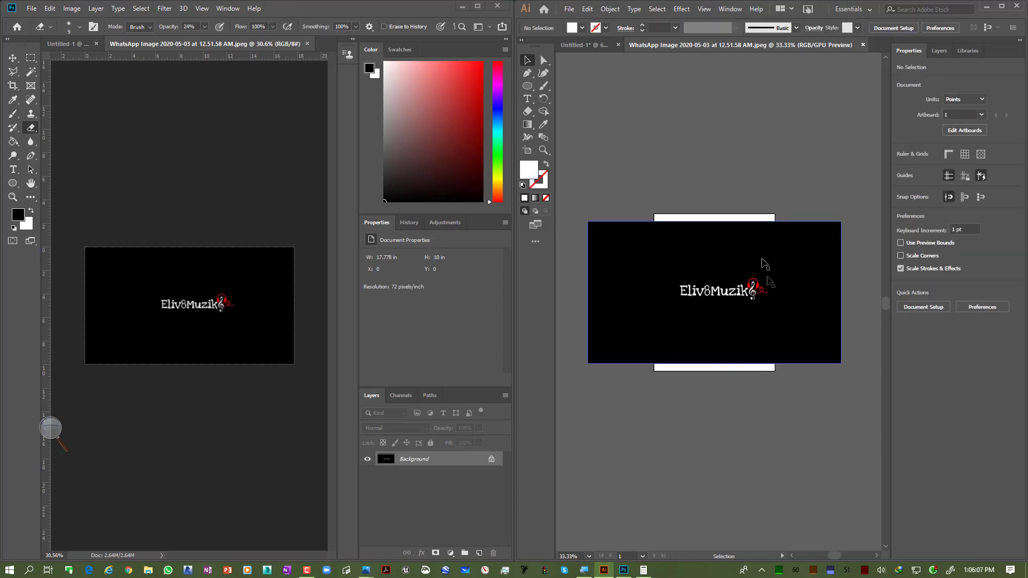
scroll(689, 291, up, 7)
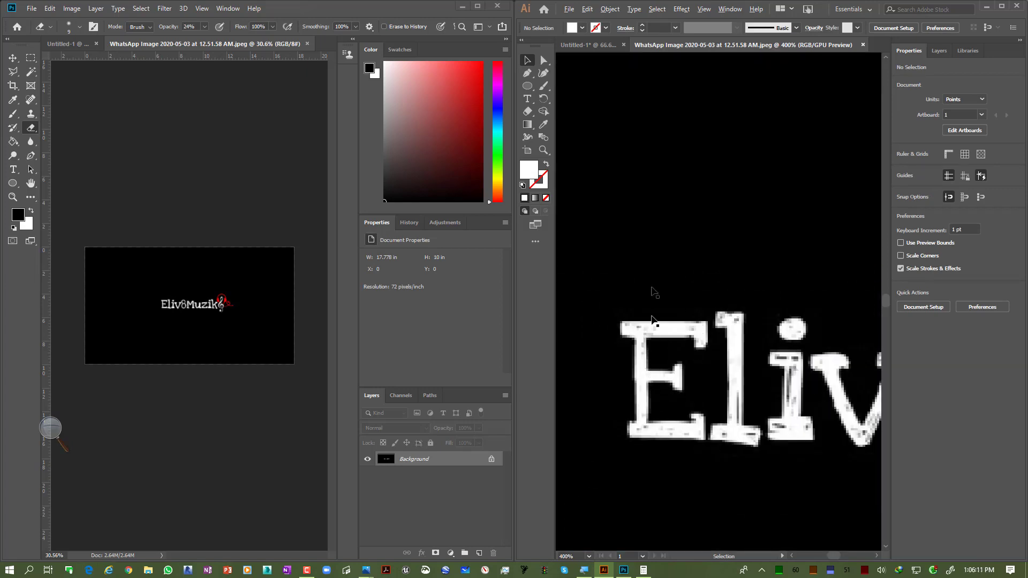
scroll(653, 333, up, 2)
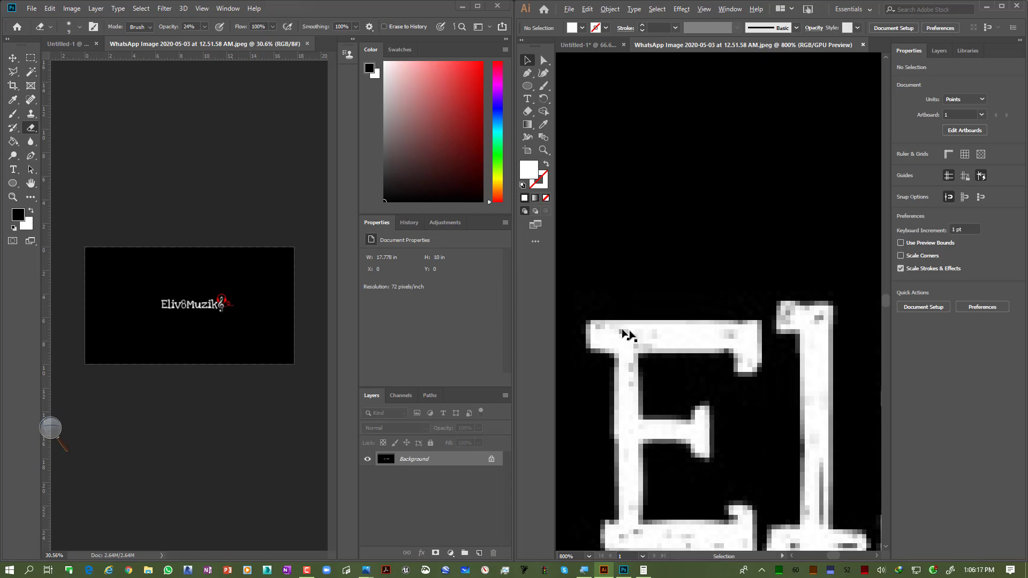
Step: Pan across the enlarged letters of the placed JPEG in Illustrator to examine their pixelated edges
key(space)
drag(834, 389, 608, 371)
drag(744, 387, 442, 349)
drag(659, 385, 528, 376)
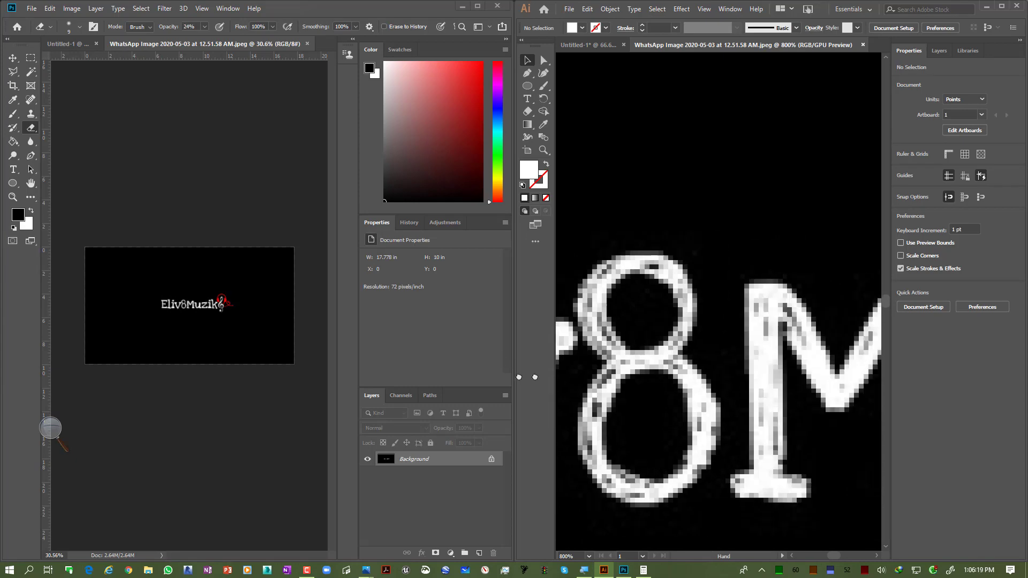
drag(731, 390, 473, 376)
scroll(702, 364, down, 7)
key(alt+space)
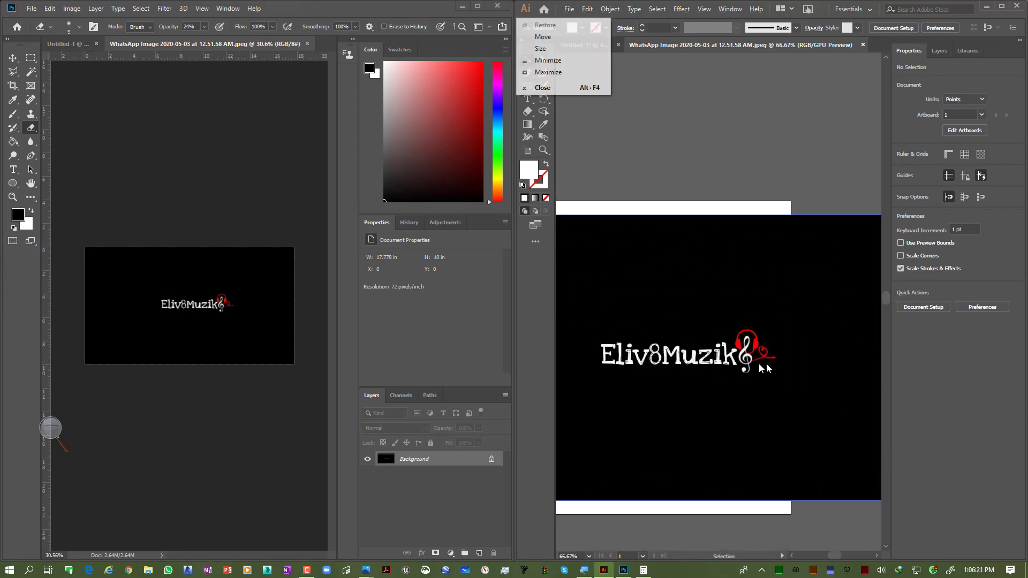
Step: Select the placed JPEG, zoom into its treble clef and back out, and apply Image Trace to it
click(753, 334)
scroll(755, 339, up, 9)
scroll(754, 341, down, 4)
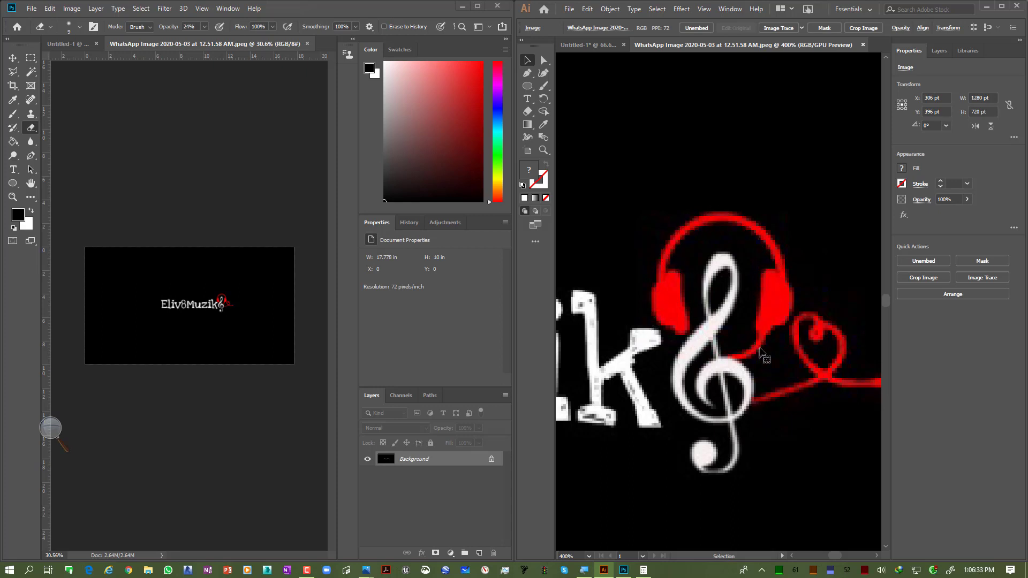
scroll(760, 354, down, 9)
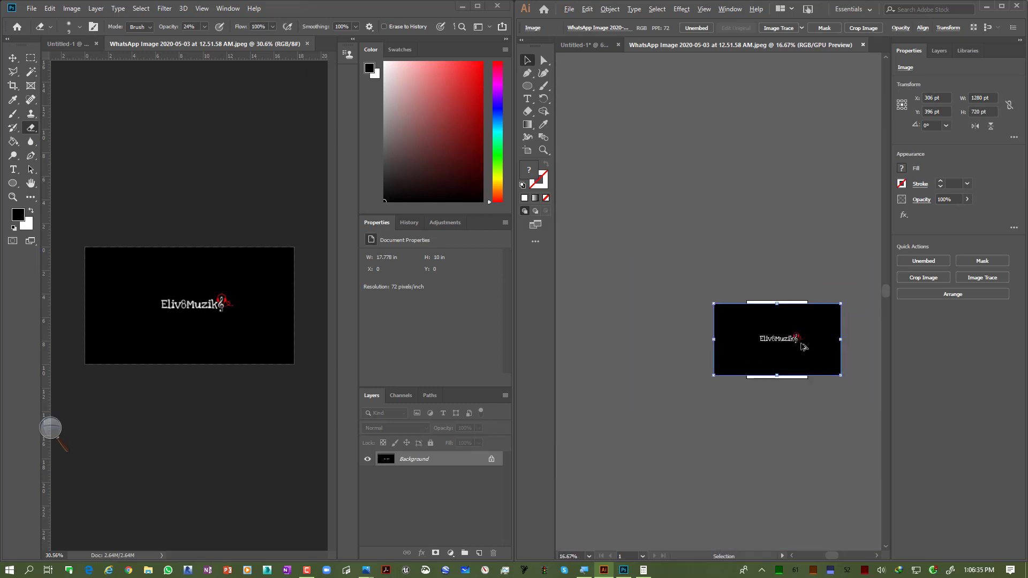
scroll(803, 346, up, 2)
click(737, 217)
drag(759, 243, 695, 225)
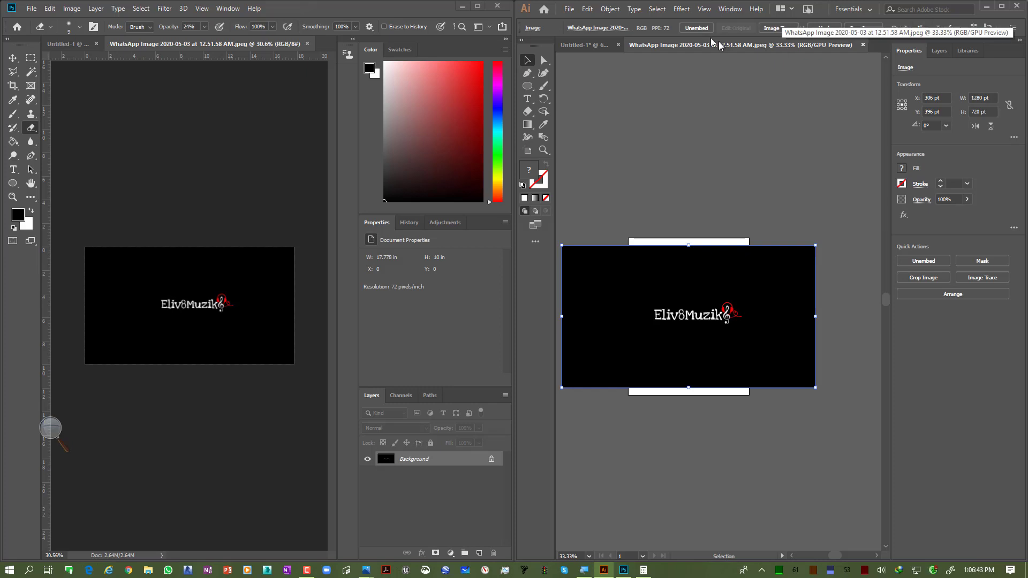
click(1009, 480)
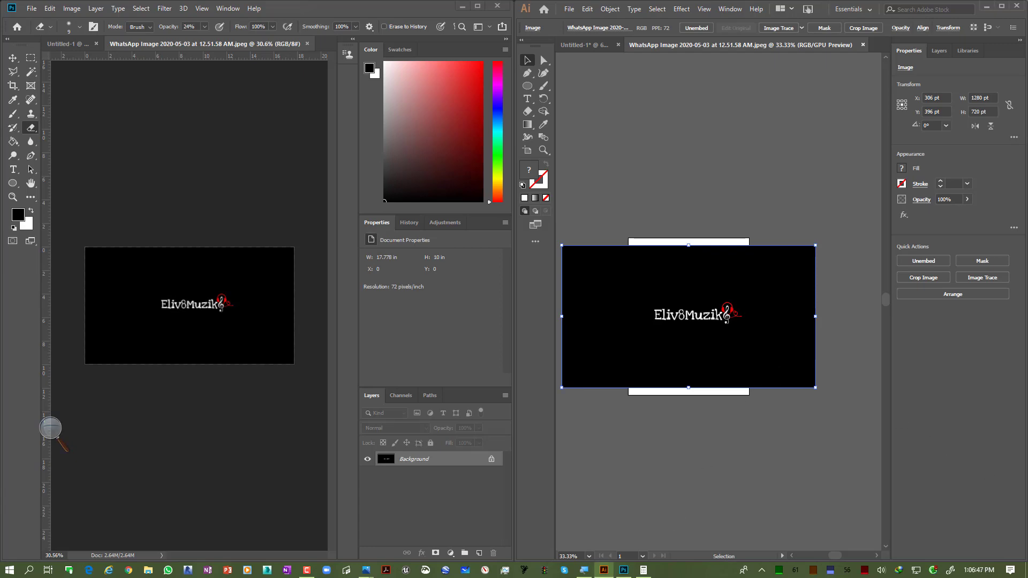
scroll(878, 160, right, 3)
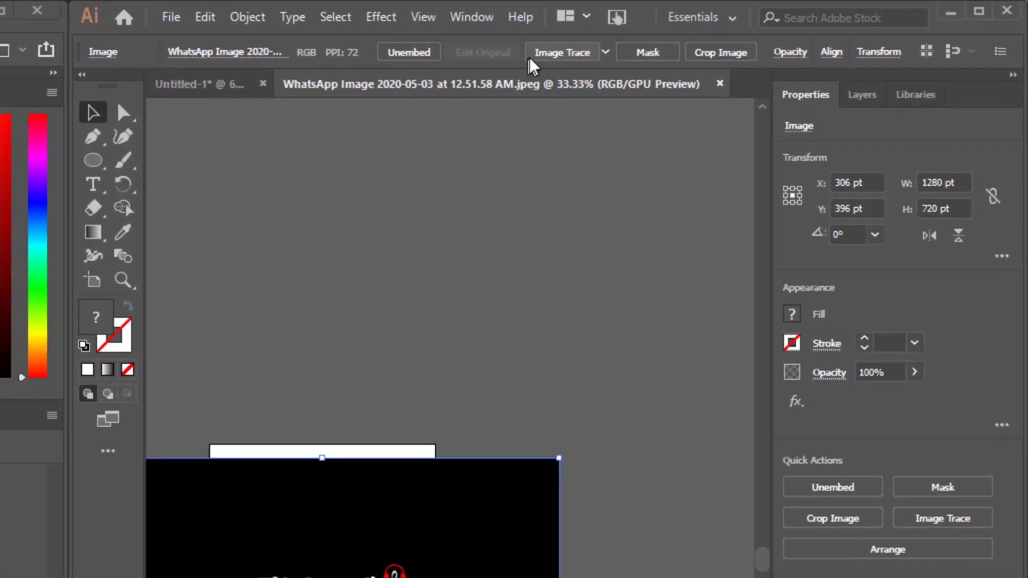
click(551, 53)
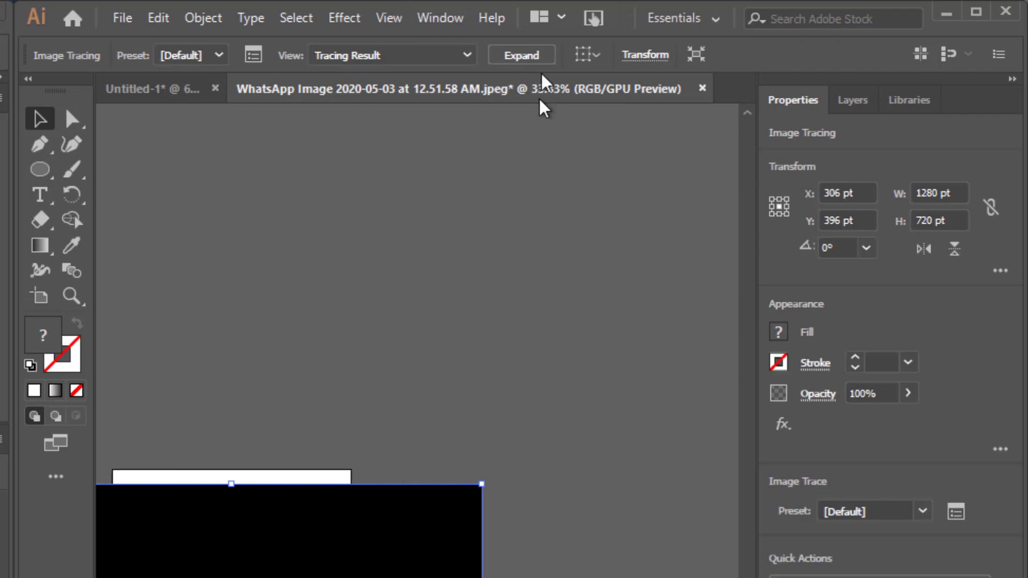
scroll(380, 458, left, 5)
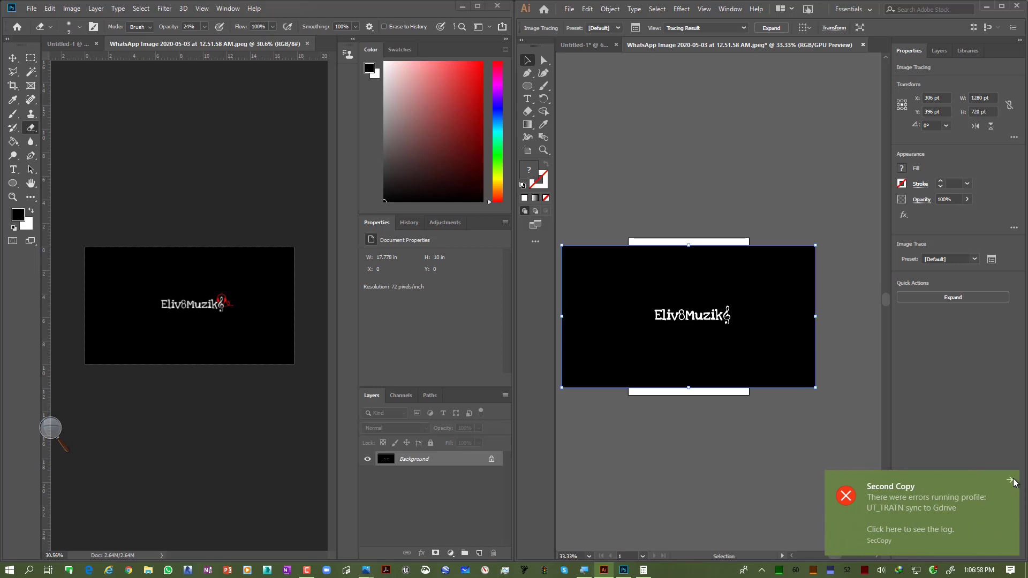
click(1011, 481)
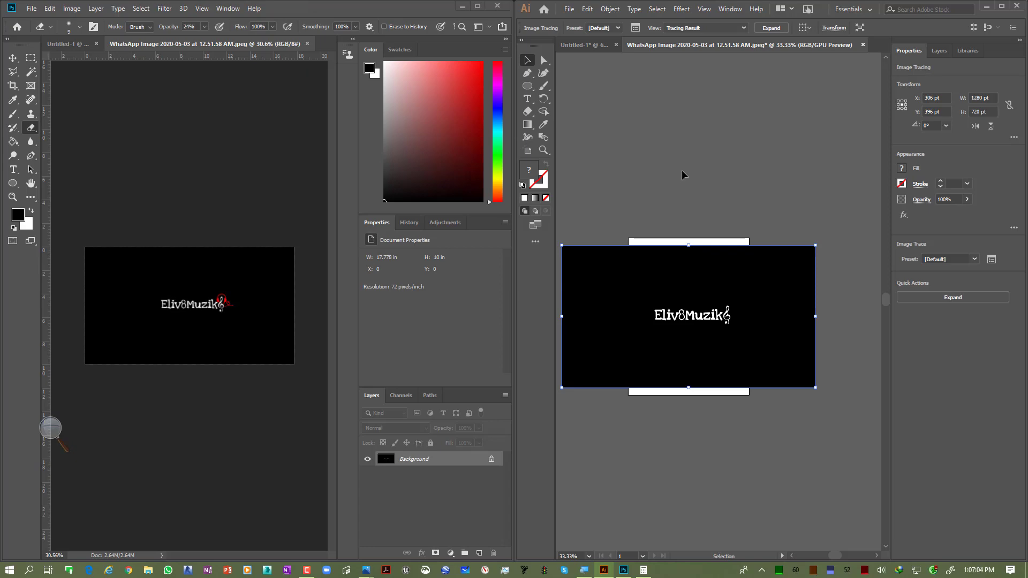
click(1011, 482)
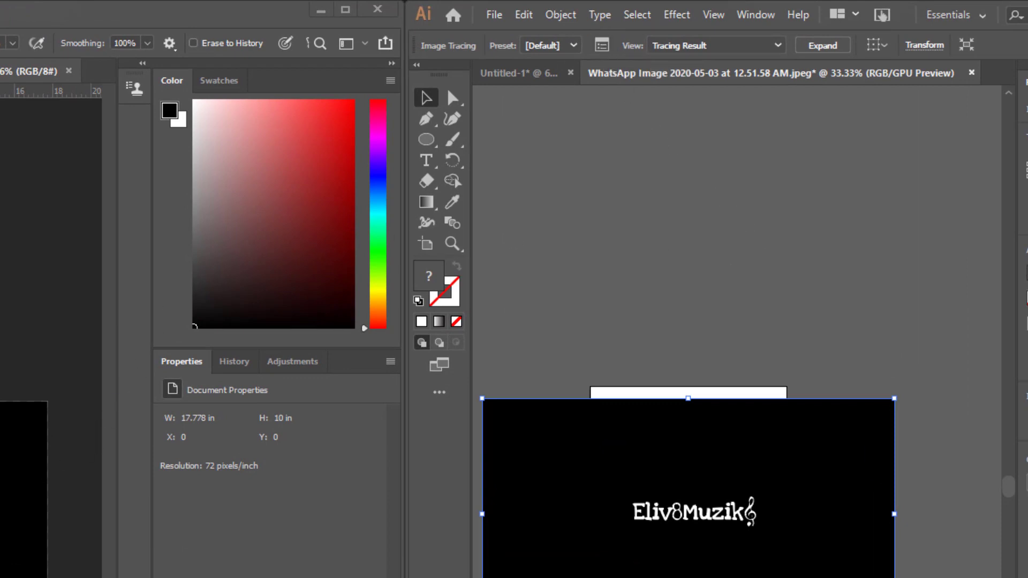
Step: Open the Image Trace panel and zoom into the traced letters to examine their smooth edges
mouse_move(314, 493)
mouse_down()
mouse_move(842, 241)
mouse_move(875, 163)
mouse_move(914, 125)
mouse_up()
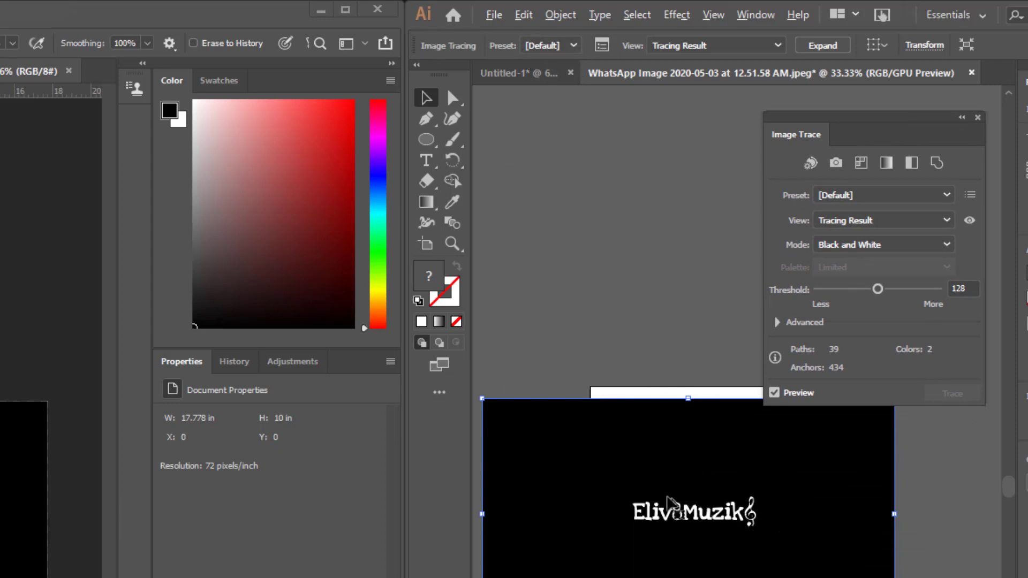
scroll(669, 506, up, 5)
scroll(631, 543, up, 4)
scroll(654, 431, up, 2)
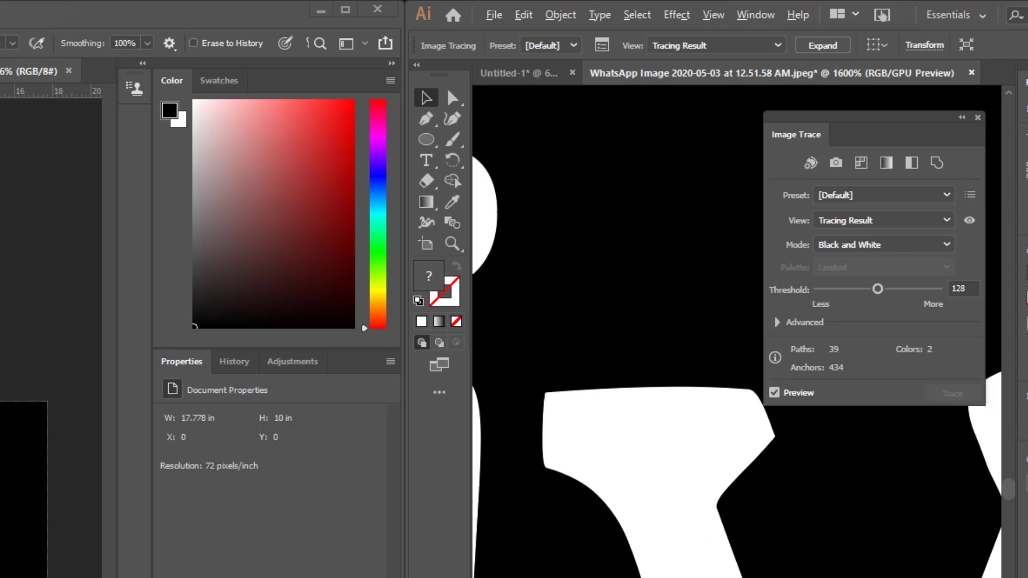
scroll(615, 482, down, 2)
drag(931, 482, 476, 483)
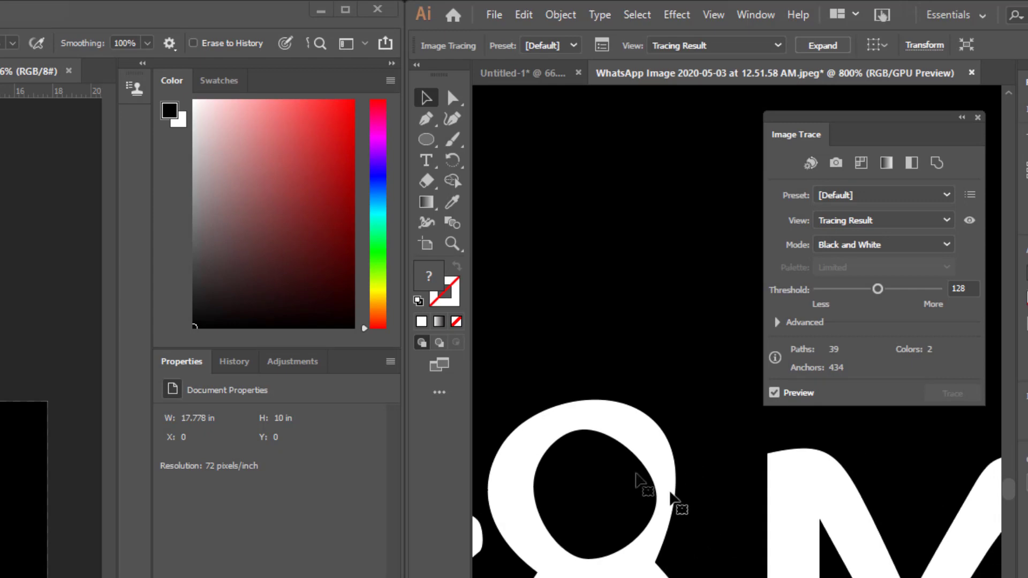
drag(720, 574, 215, 563)
drag(910, 573, 645, 540)
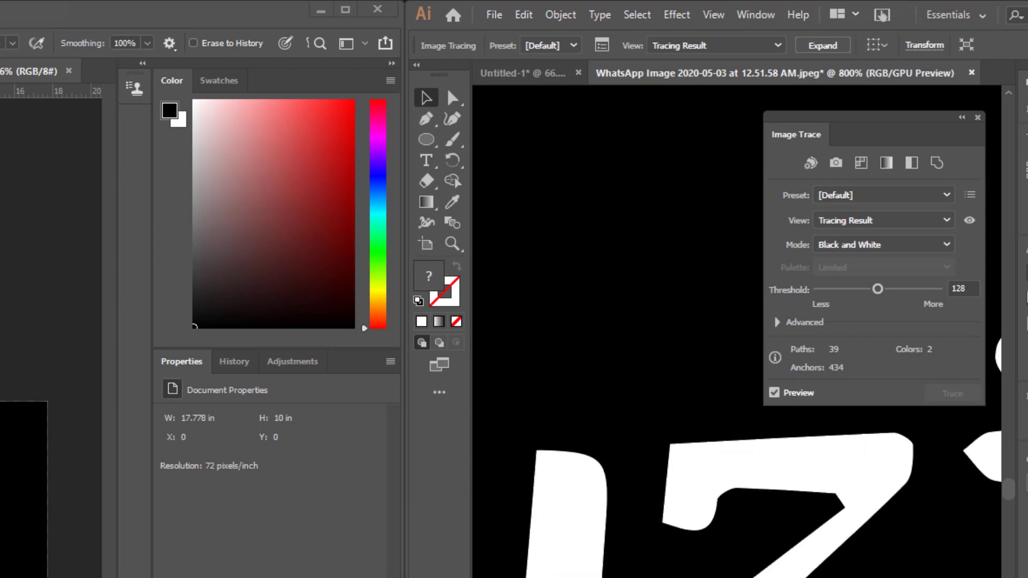
drag(878, 568, 582, 573)
scroll(582, 573, down, 5)
scroll(701, 573, up, 4)
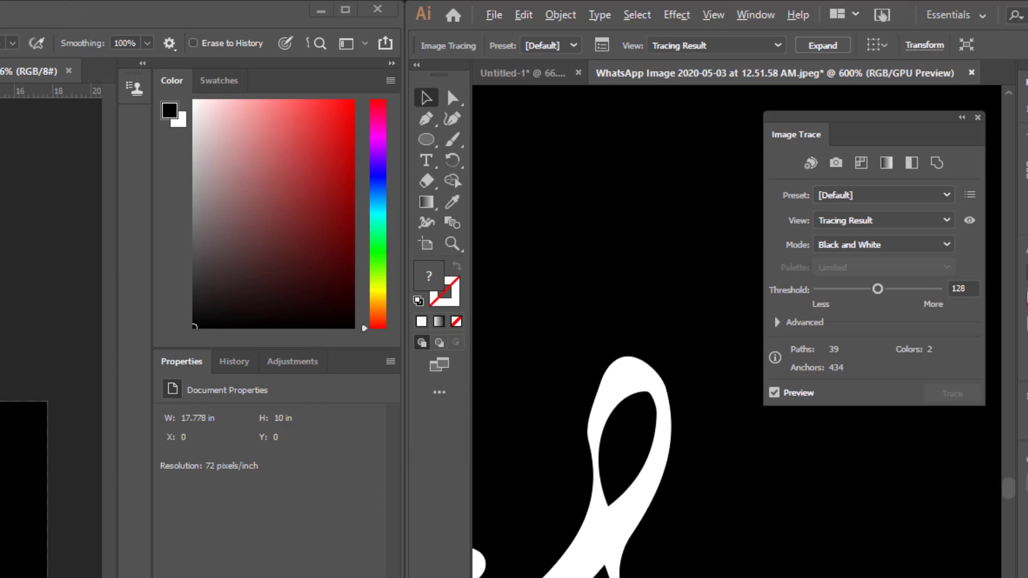
mouse_move(824, 124)
mouse_down()
mouse_move(810, 149)
mouse_move(757, 139)
mouse_move(788, 155)
mouse_up()
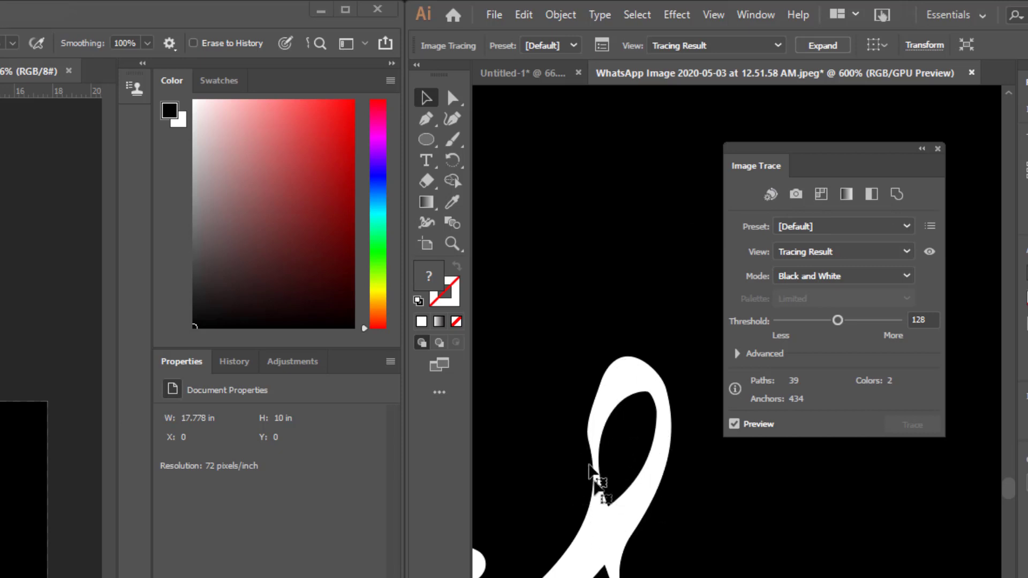
Step: Switch the trace to the Auto-Color preset and zoom to view the coloured result
click(771, 194)
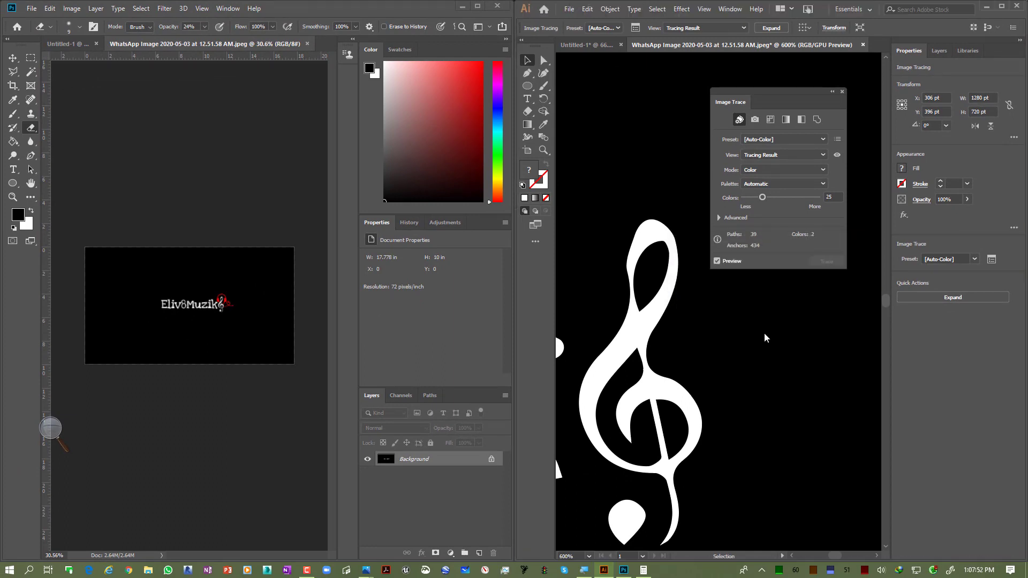
scroll(814, 350, down, 7)
scroll(811, 348, up, 2)
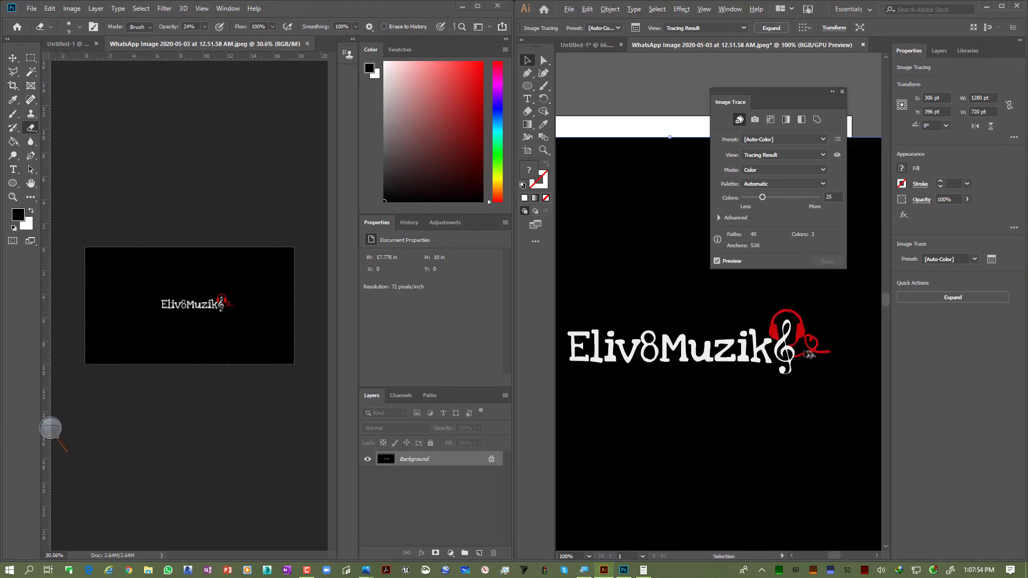
scroll(790, 349, down, 1)
key(space)
drag(735, 347, 745, 352)
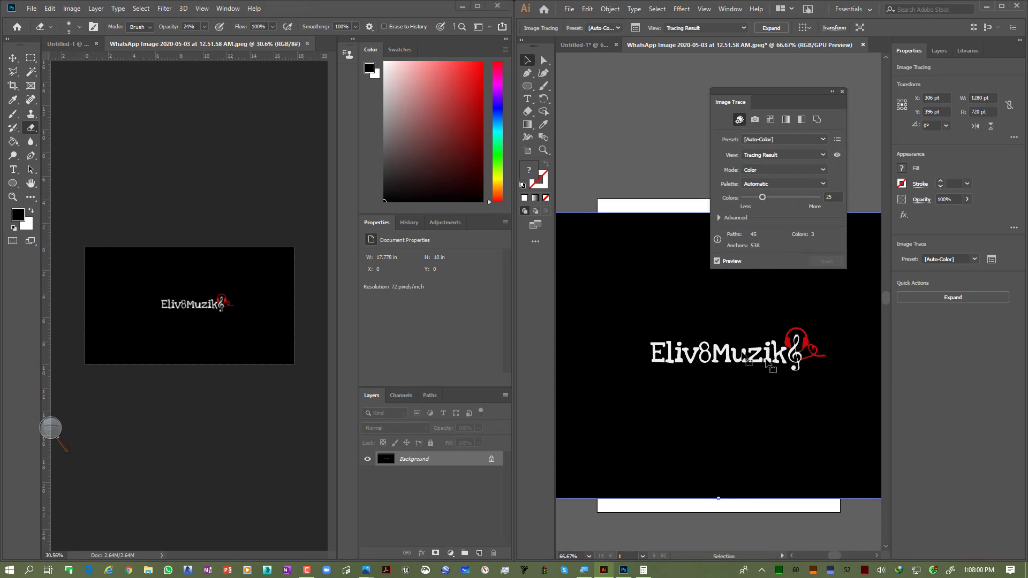
scroll(821, 356, up, 5)
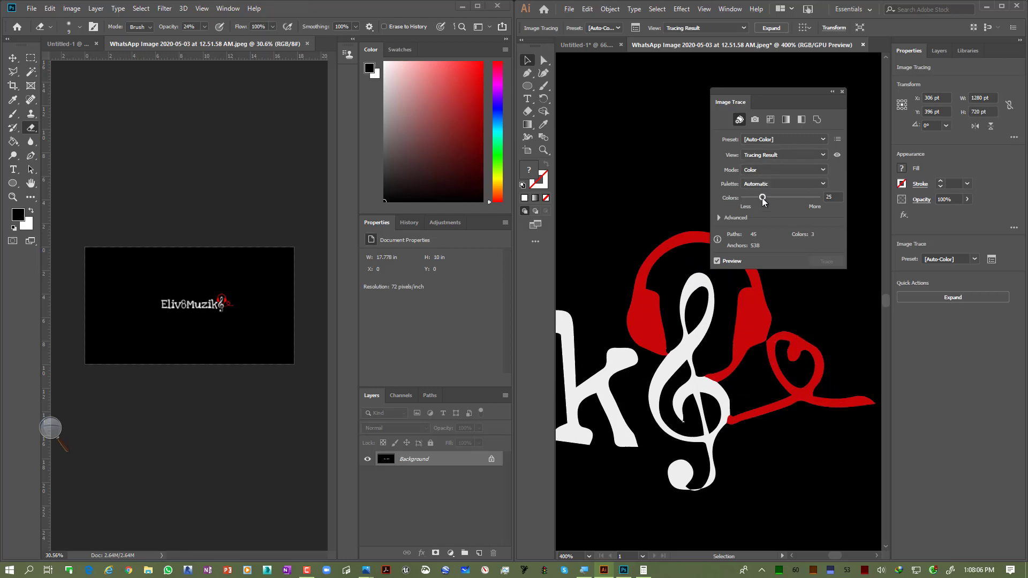
Step: Raise the trace's Colors setting to 74 and zoom in to inspect the result
drag(761, 198, 798, 198)
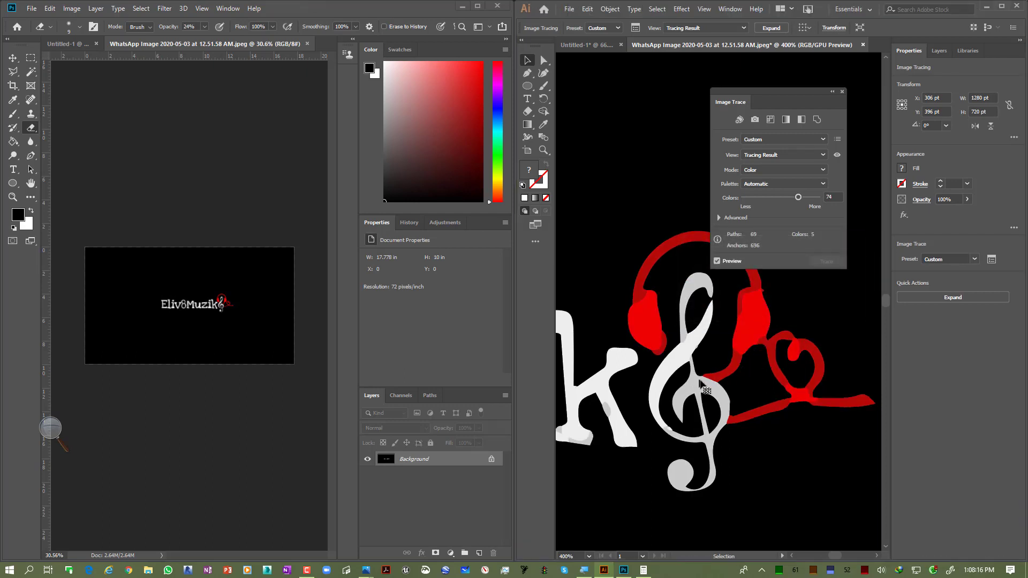
scroll(689, 342, up, 7)
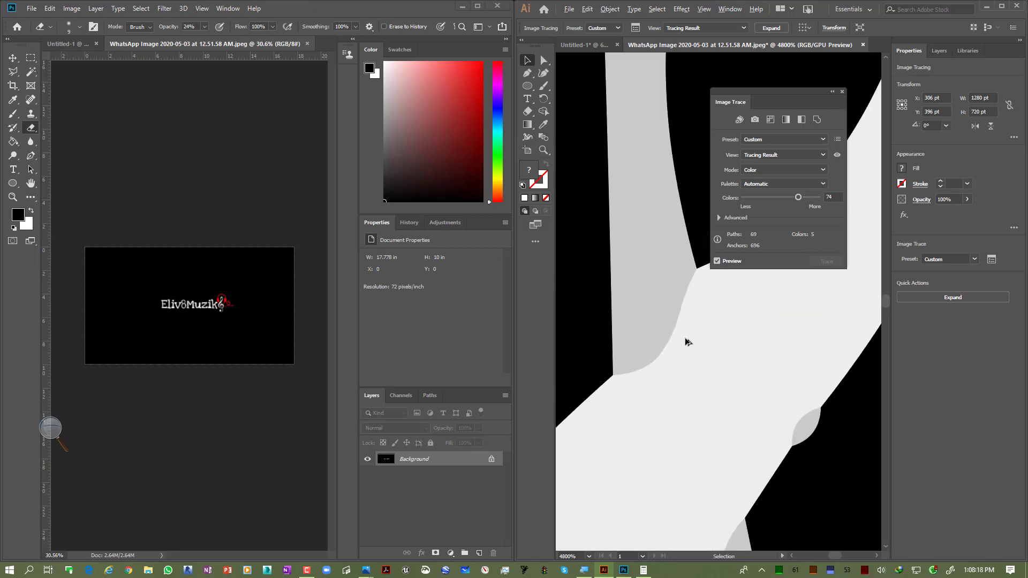
scroll(678, 407, down, 6)
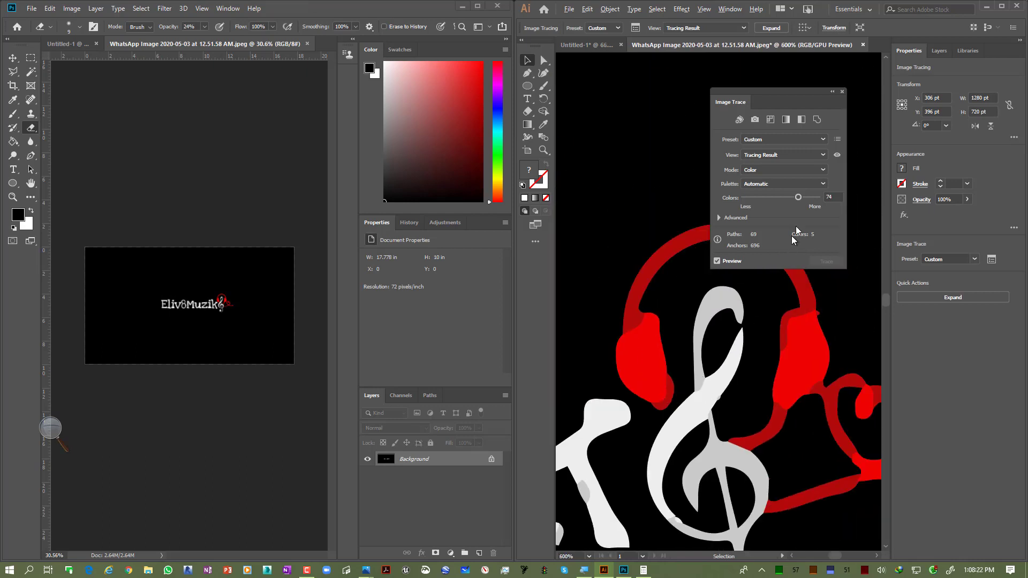
Step: Set the trace's Colors back to 25 and zoom into the traced k
drag(769, 201, 764, 201)
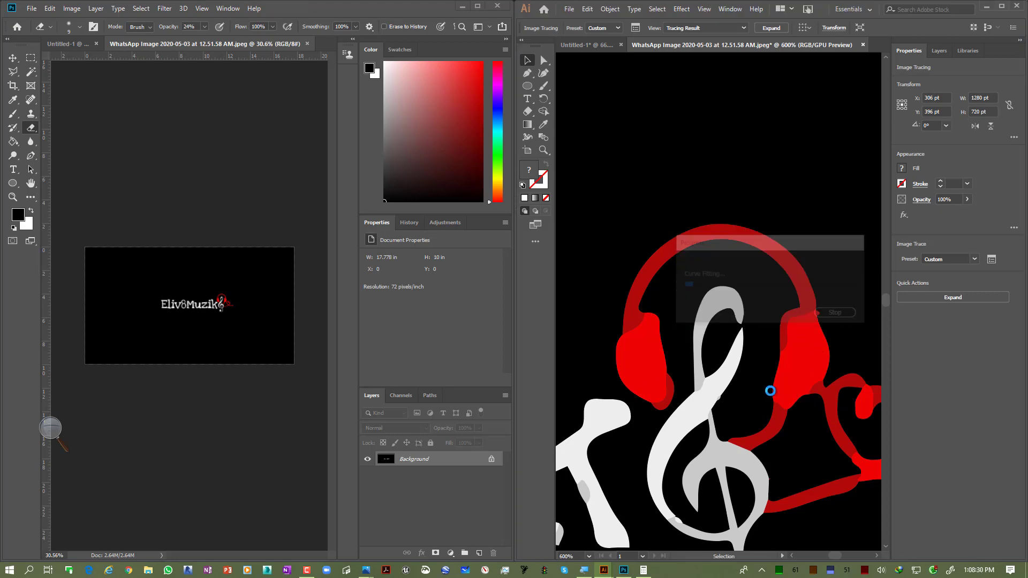
scroll(798, 358, down, 5)
scroll(750, 381, up, 4)
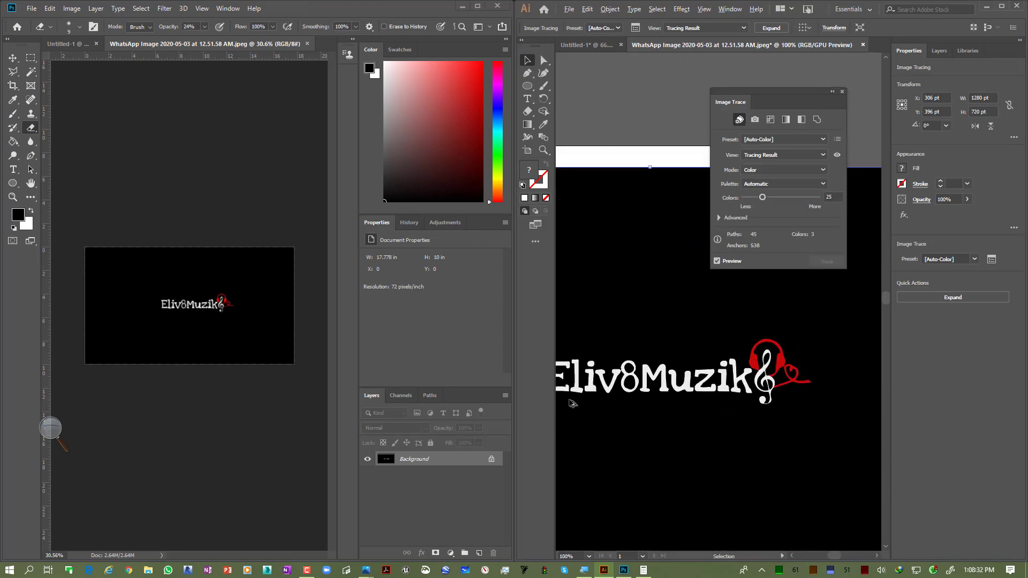
drag(750, 381, 651, 368)
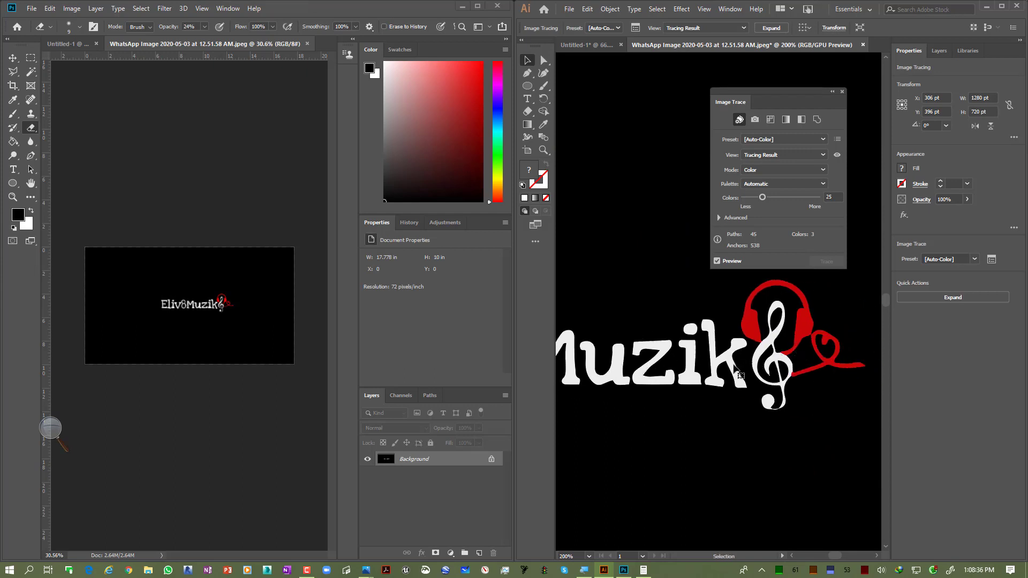
scroll(735, 362, up, 5)
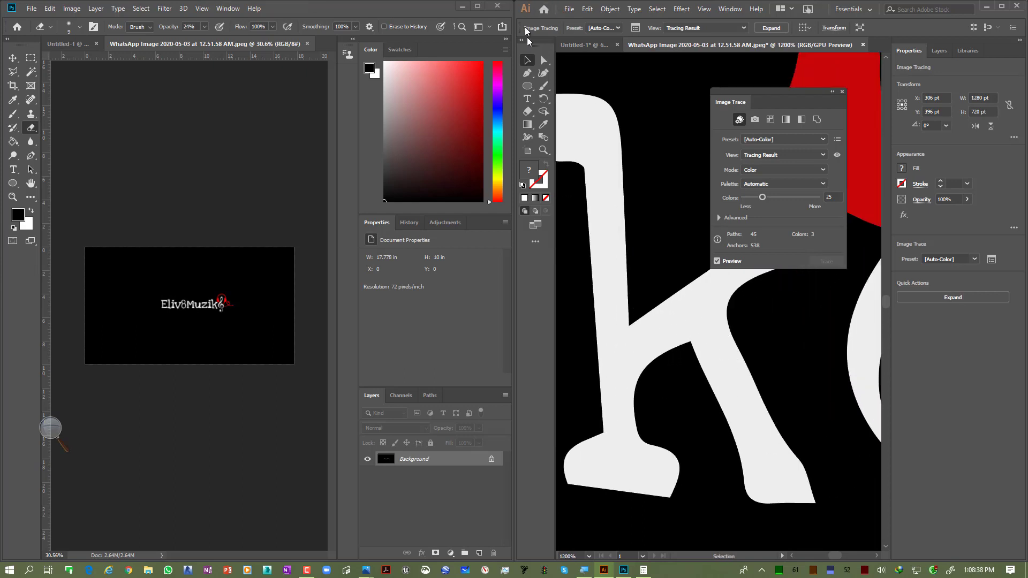
Step: Switch to Direct Selection, move the Image Trace panel aside, and expand the trace into editable paths
click(542, 61)
drag(768, 97, 868, 79)
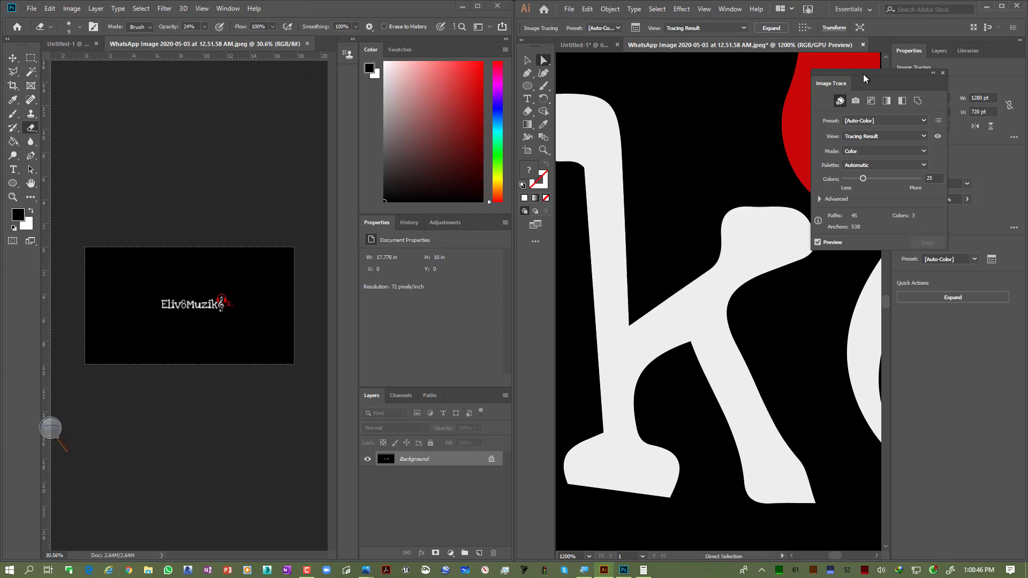
drag(867, 76, 826, 84)
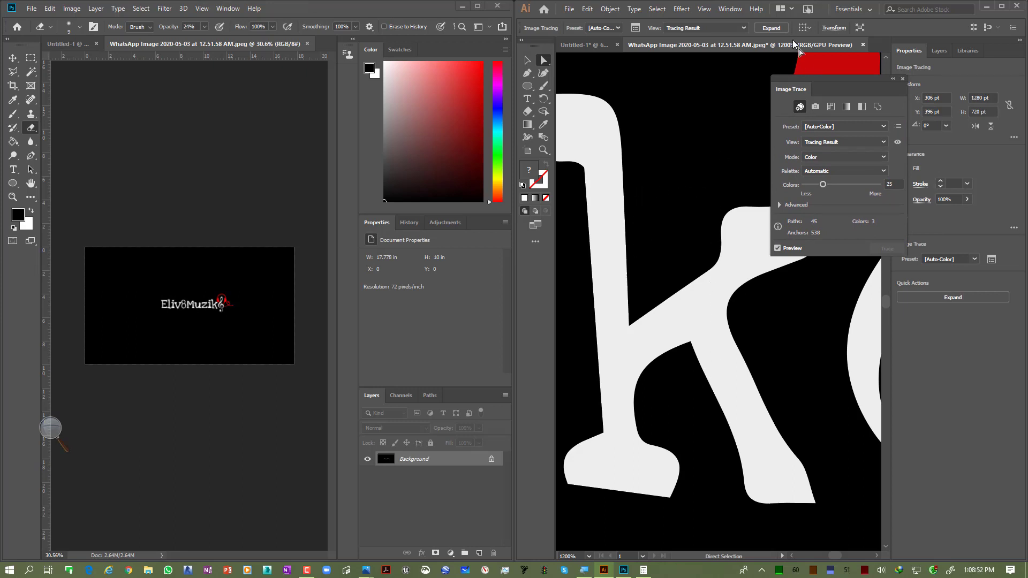
click(771, 28)
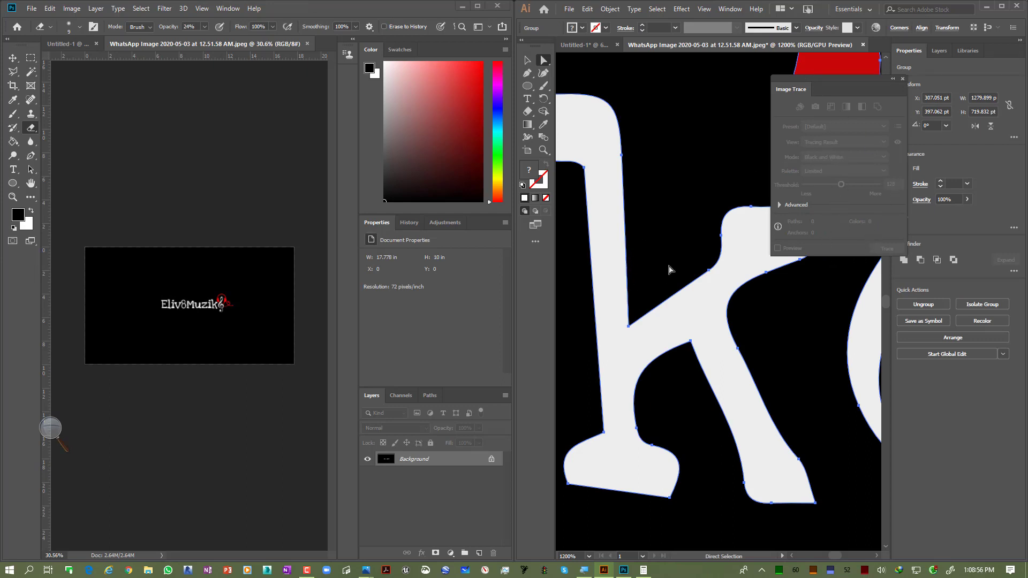
Step: Delete an anchor point on the inner edge of the traced k
scroll(669, 269, down, 4)
scroll(670, 268, down, 2)
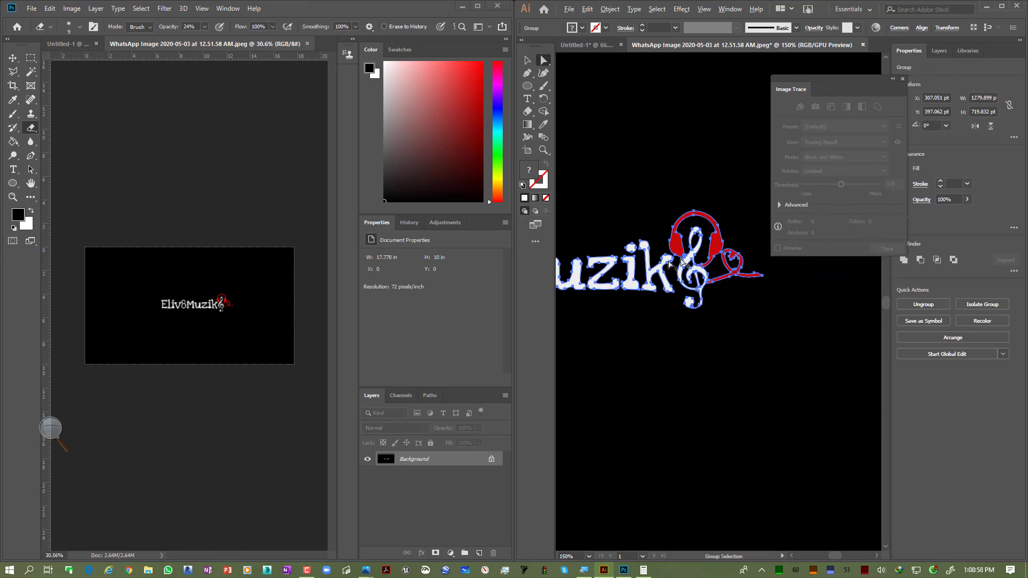
scroll(669, 262, up, 5)
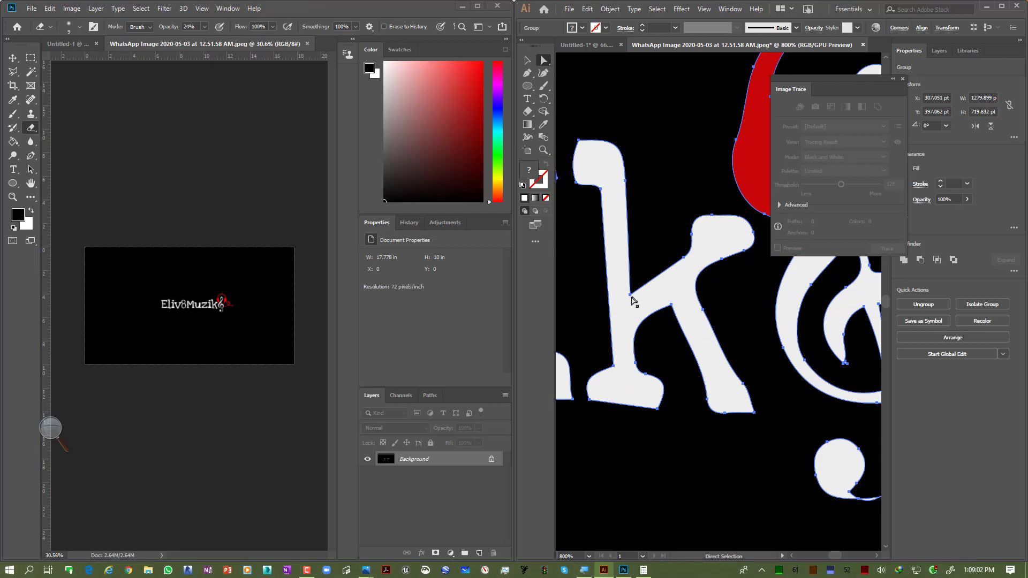
click(631, 294)
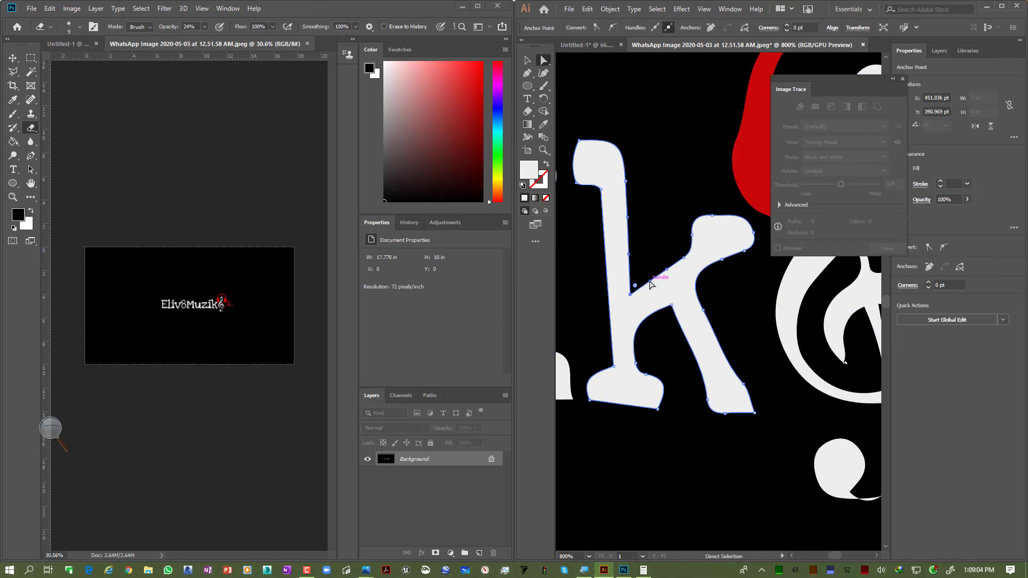
mouse_move(650, 284)
mouse_down()
mouse_move(655, 297)
mouse_move(659, 283)
mouse_up()
key(Delete)
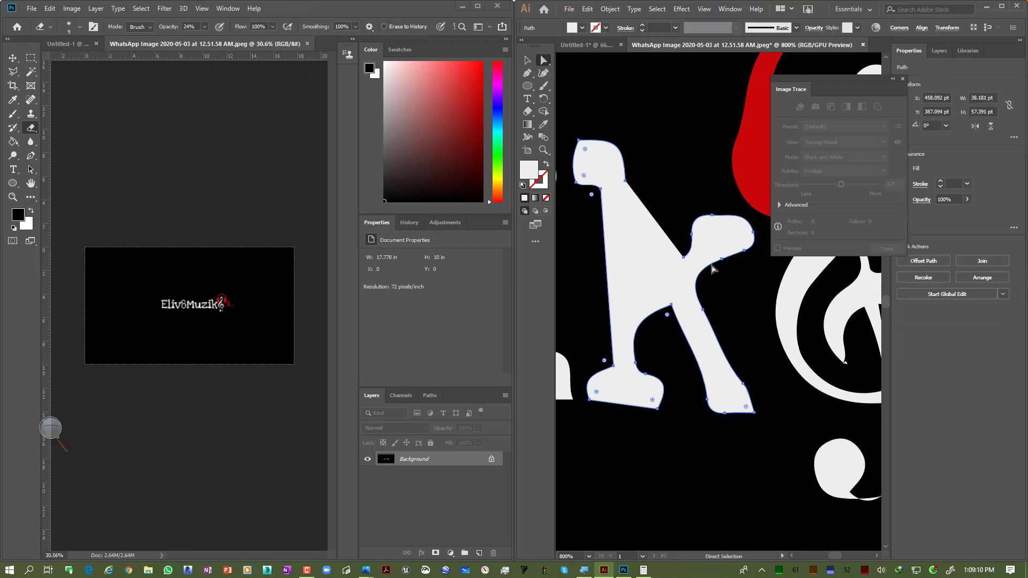
Step: Undo the anchor point deletion on the traced k and deselect everything
key(ctrl+z)
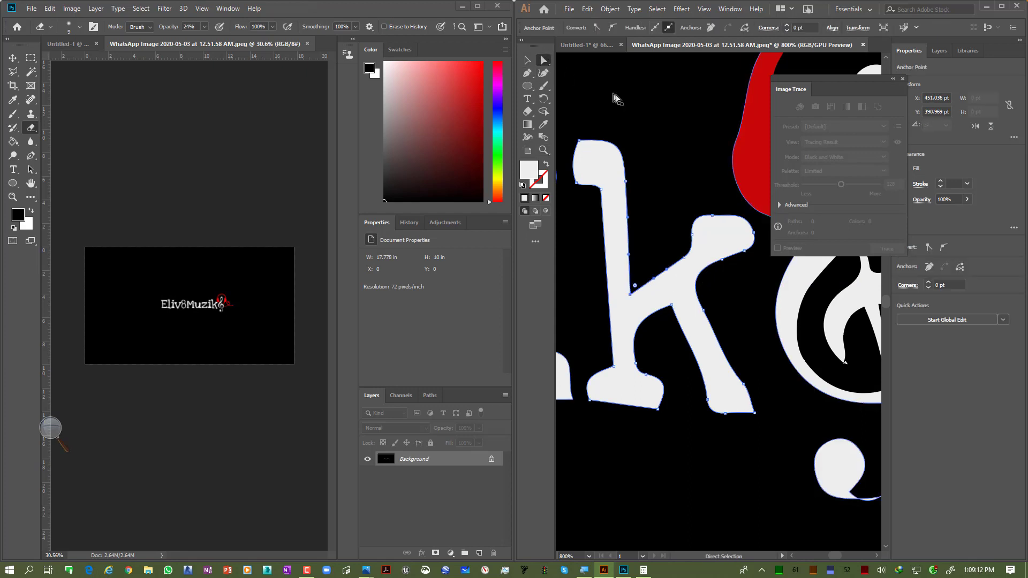
click(644, 234)
click(620, 252)
scroll(675, 260, down, 6)
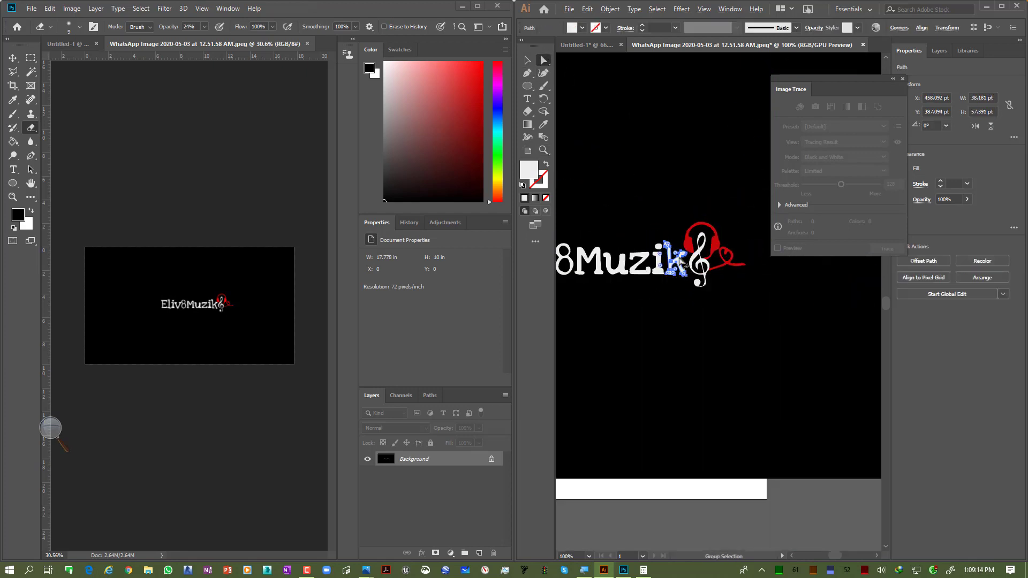
scroll(679, 261, up, 4)
key(ctrl+shift+a)
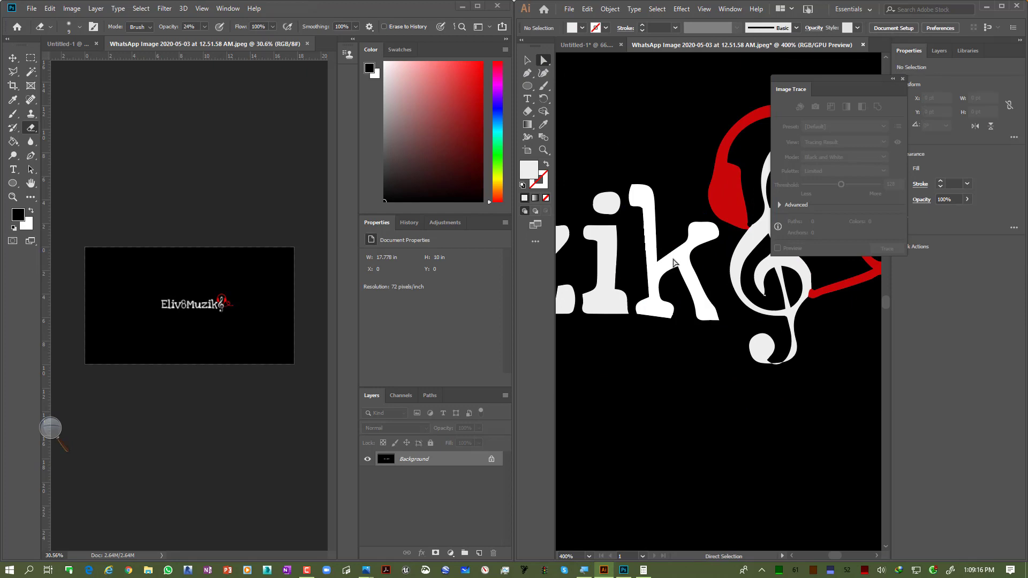
Step: Try moving an anchor point and its handle on the inner edge of the traced k, then undo both moves
click(671, 260)
scroll(671, 262, up, 4)
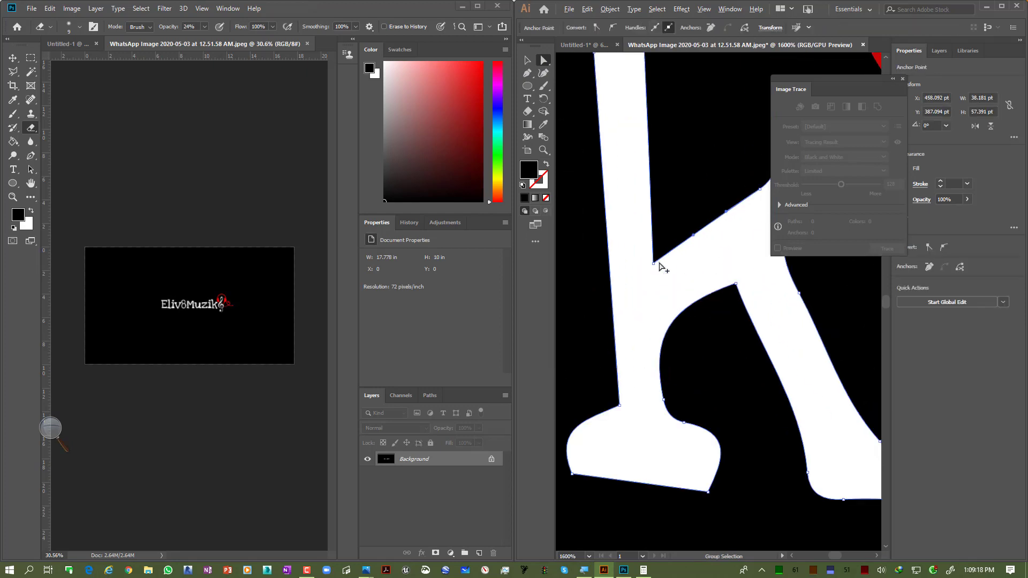
drag(654, 262, 668, 233)
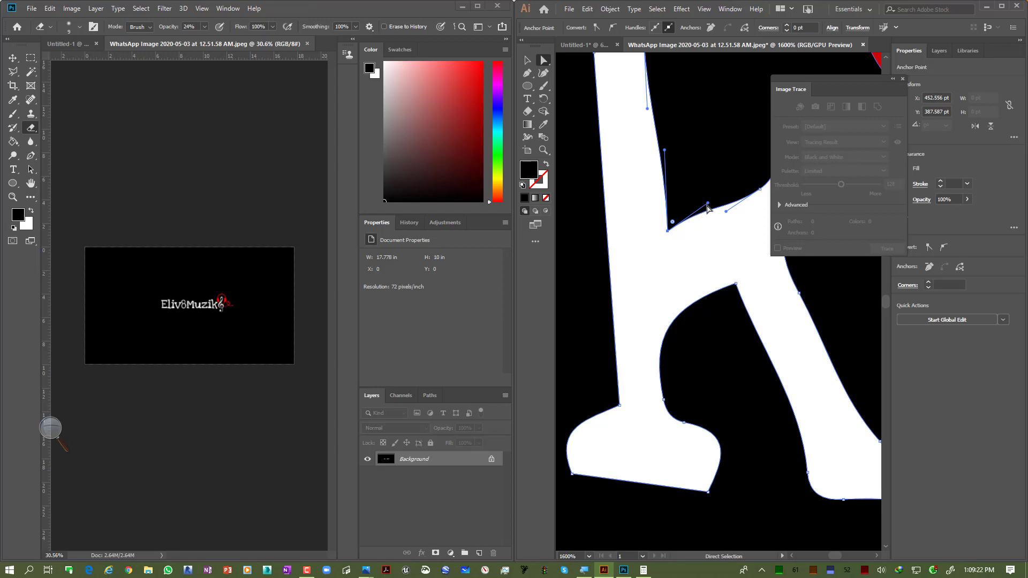
drag(705, 205, 709, 228)
key(ctrl+z)
key(ctrl+z)
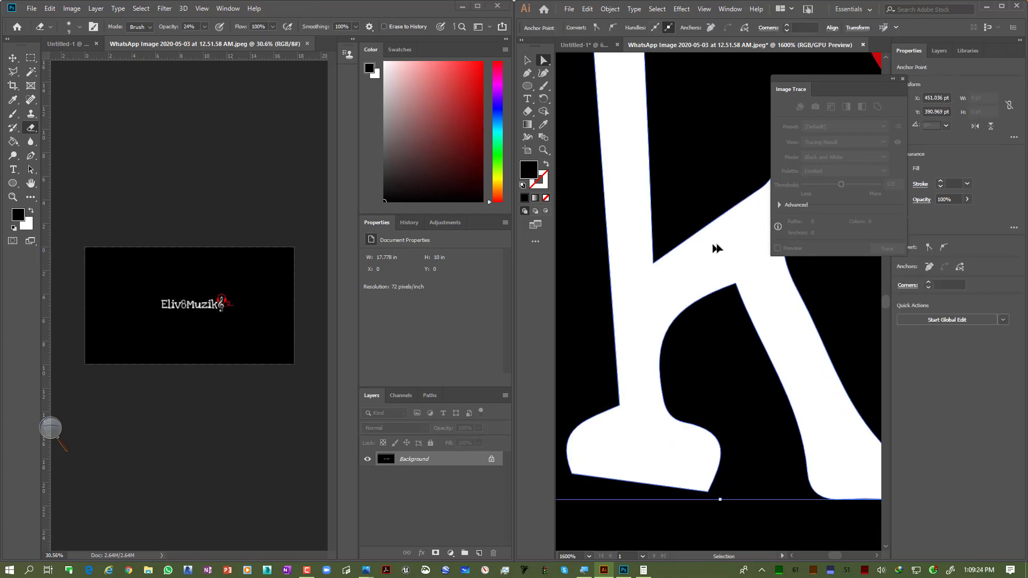
Step: Select the black background shape of the traced artwork and delete it
scroll(703, 247, down, 6)
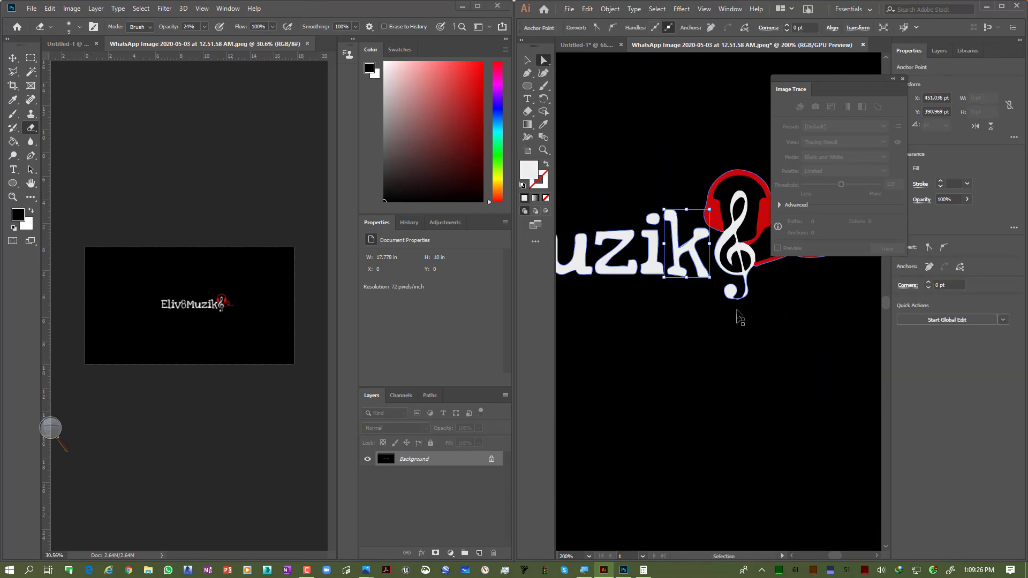
click(673, 341)
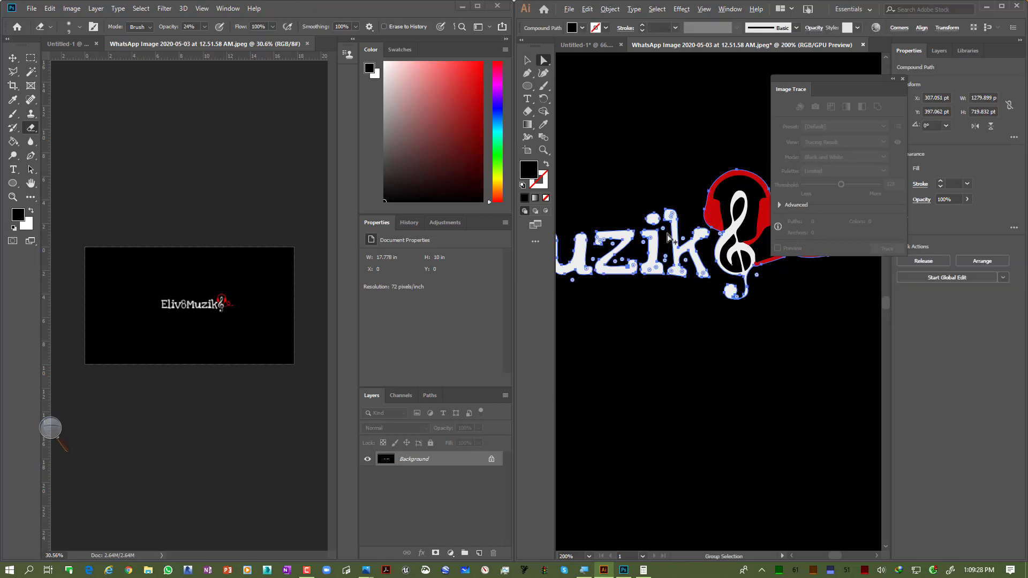
scroll(674, 340, down, 5)
click(702, 348)
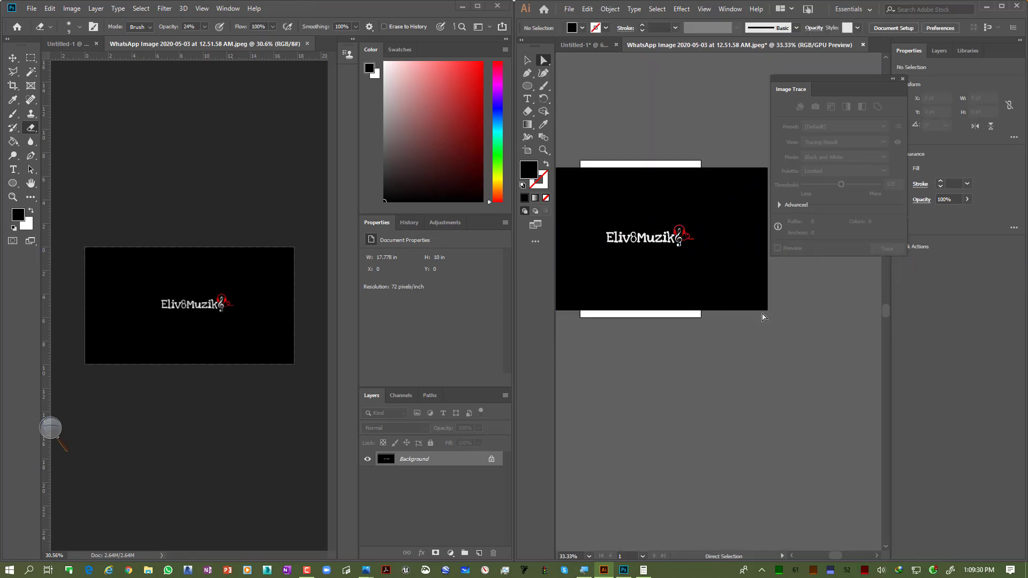
click(734, 294)
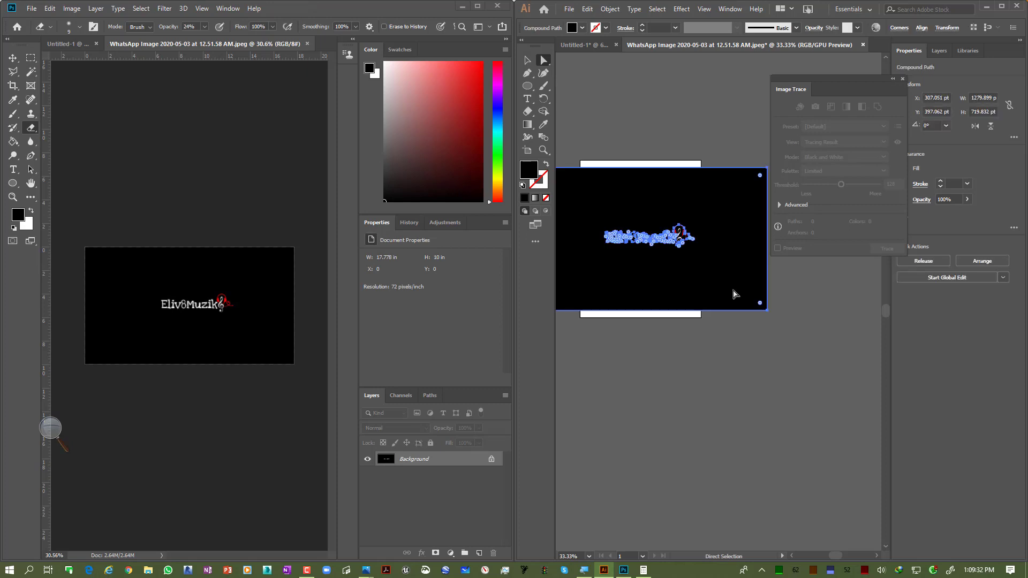
key(Delete)
Step: Select the whole traced logo and move it up and to the left
scroll(597, 236, up, 2)
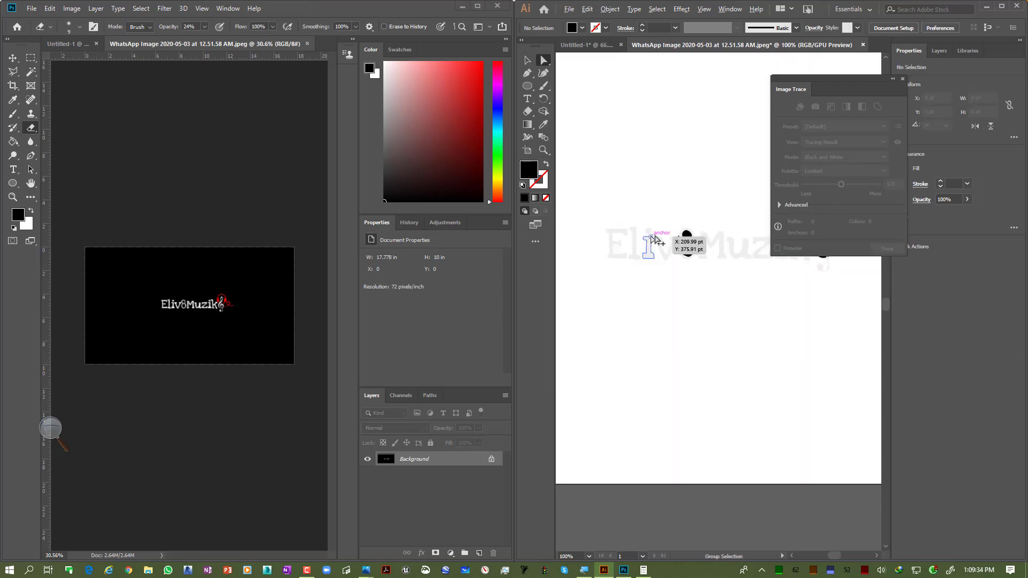
scroll(635, 248, down, 2)
scroll(635, 247, down, 2)
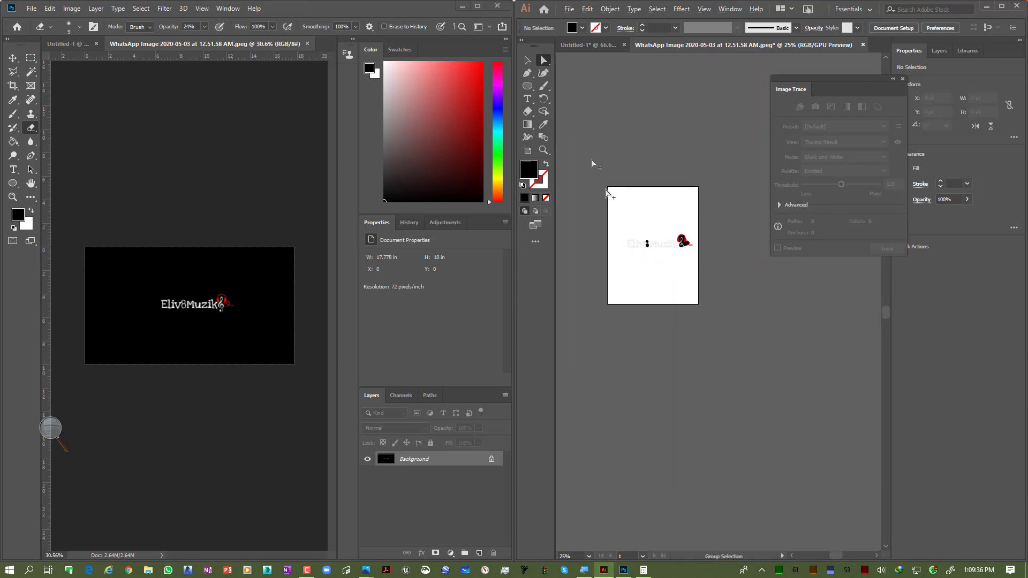
click(528, 61)
drag(589, 230, 703, 284)
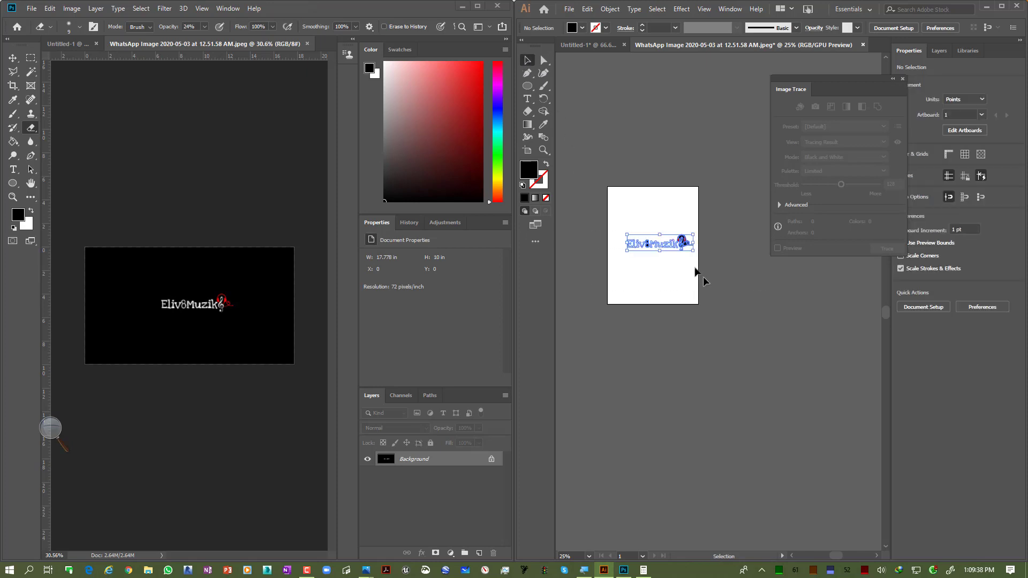
drag(658, 236, 642, 212)
click(643, 127)
scroll(647, 140, up, 9)
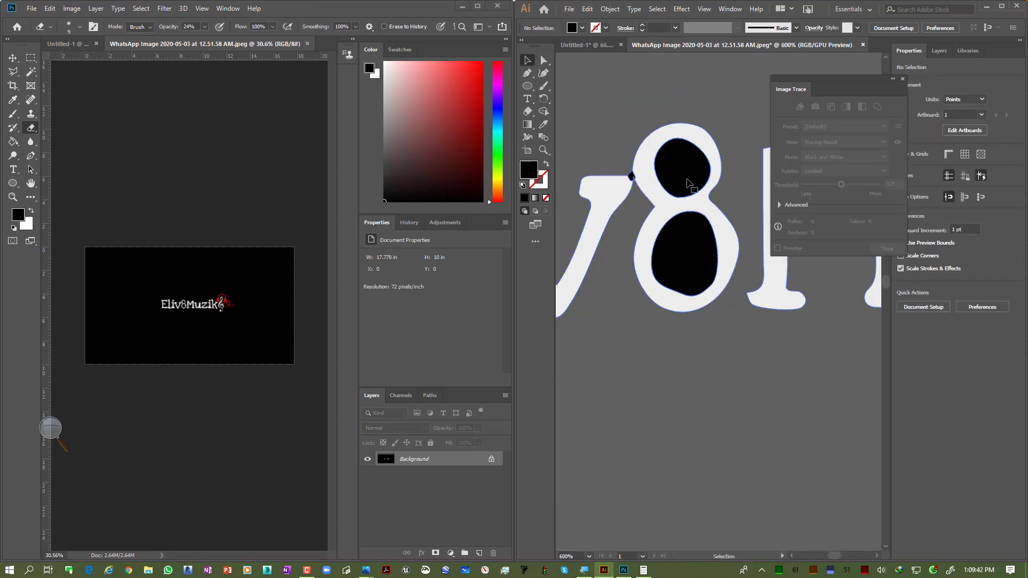
Step: Delete the two black inner counters of the 8 with Direct Selection
click(544, 60)
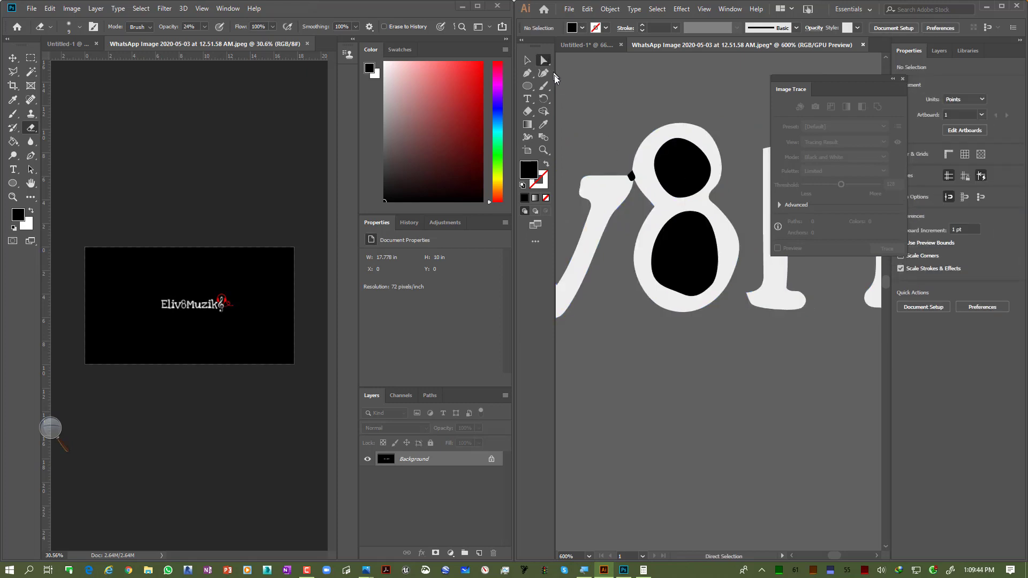
click(685, 162)
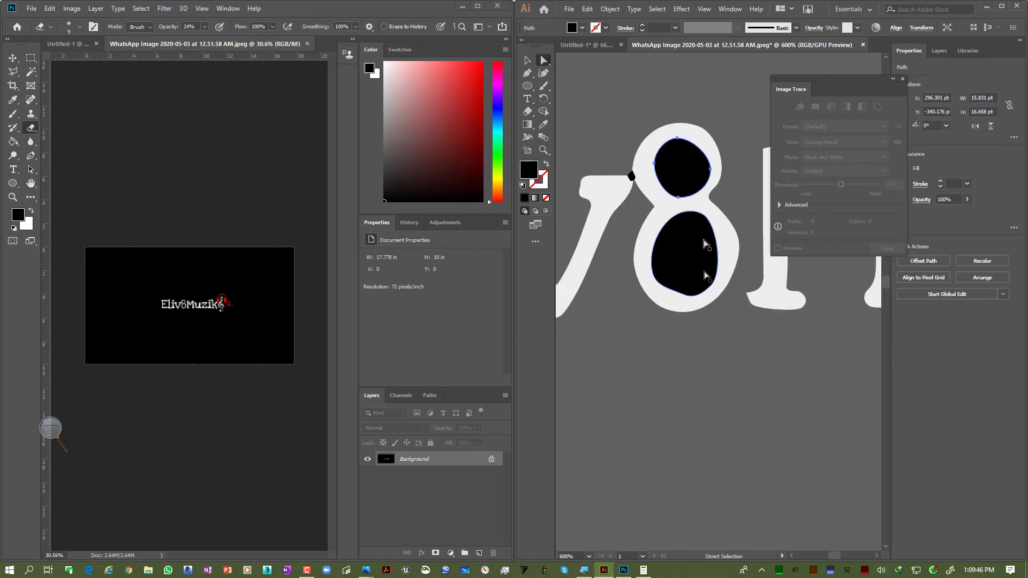
key(Delete)
click(656, 235)
key(Delete)
scroll(662, 214, down, 3)
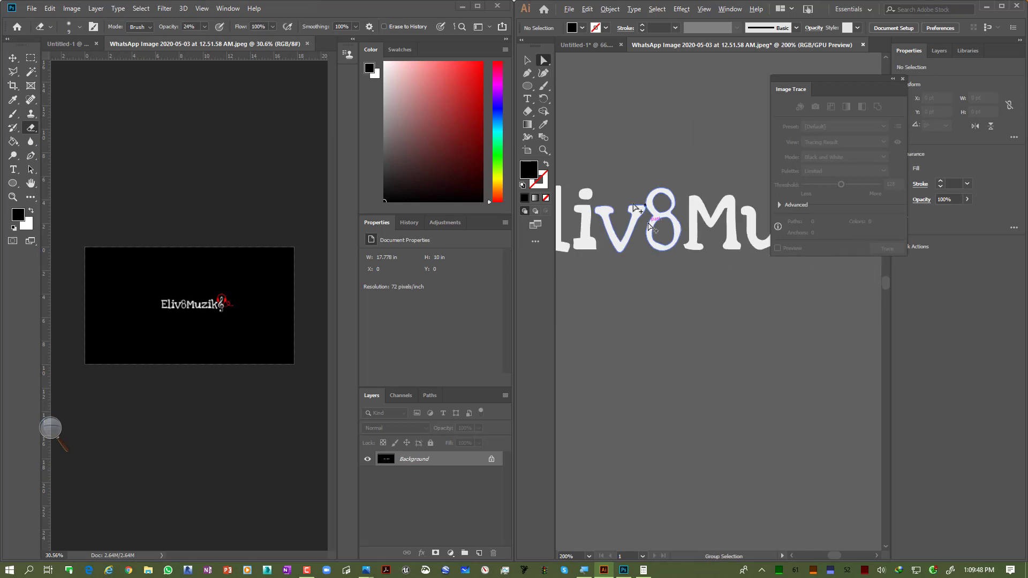
Step: Delete the small black fragment beside the 8
scroll(632, 196, up, 8)
click(819, 326)
key(Delete)
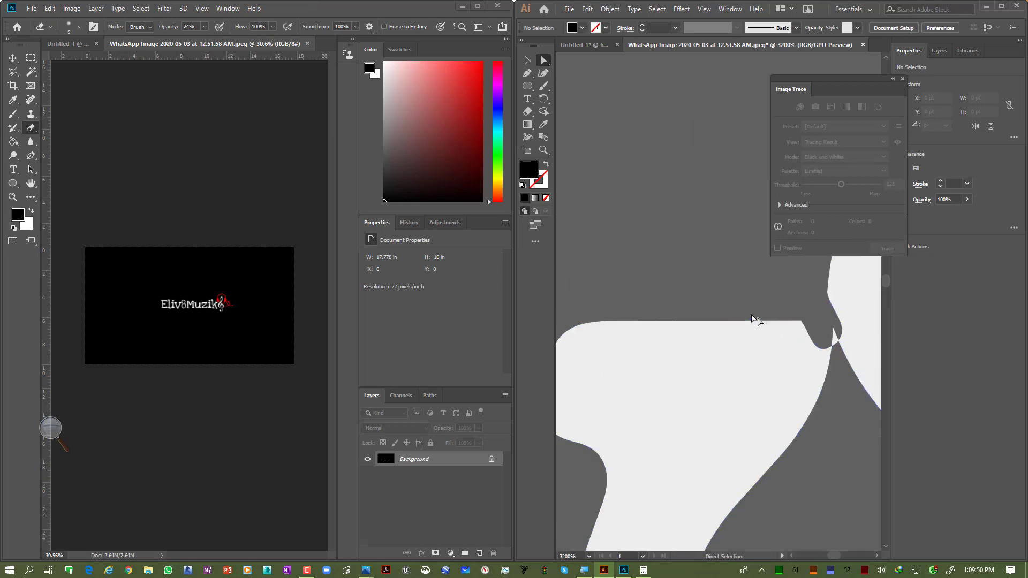
scroll(755, 317, down, 10)
scroll(810, 301, up, 6)
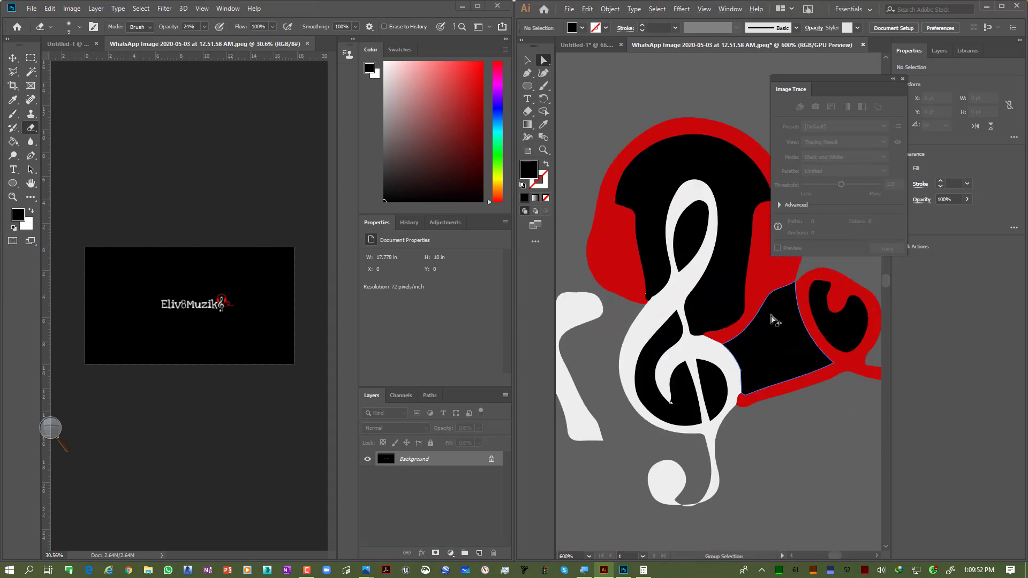
Step: Delete the black fill shapes inside the headphones and inside the treble clef
click(777, 328)
key(Delete)
click(730, 260)
click(729, 261)
key(Delete)
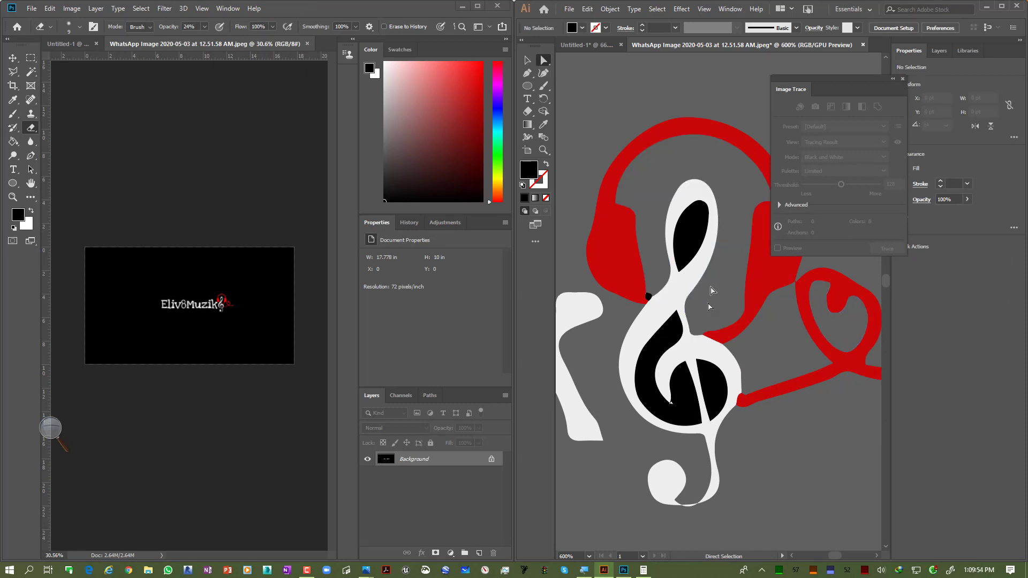
click(683, 387)
key(Delete)
click(711, 390)
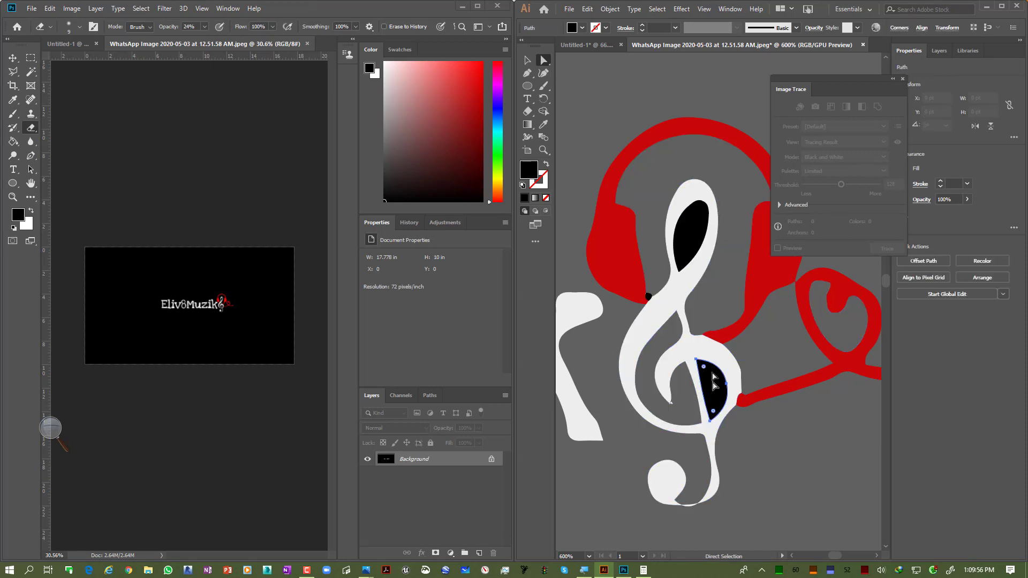
key(Delete)
click(688, 231)
key(Delete)
scroll(738, 343, down, 6)
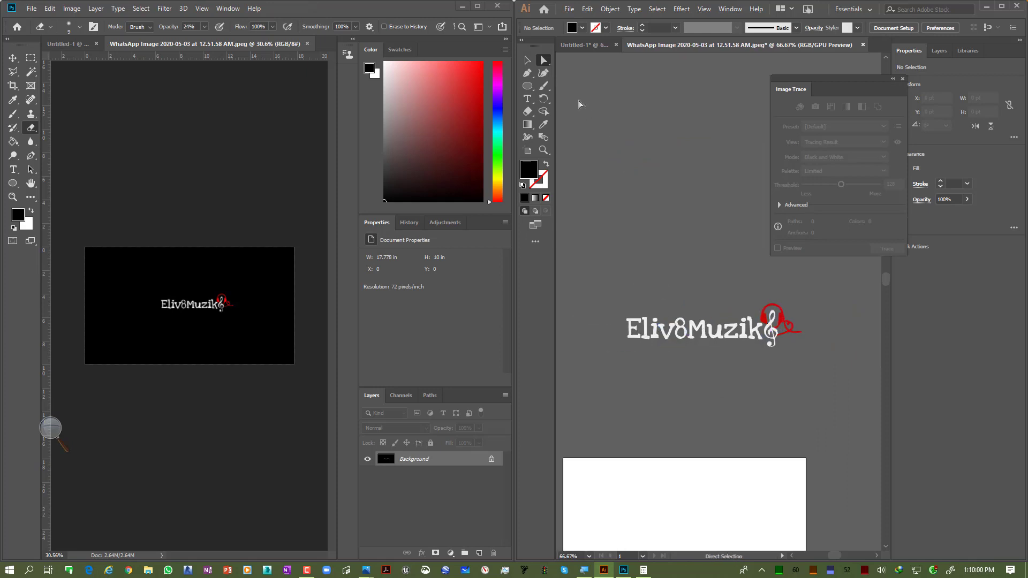
Step: Select the whole logo group and inspect the cleaned-up trace
key(v)
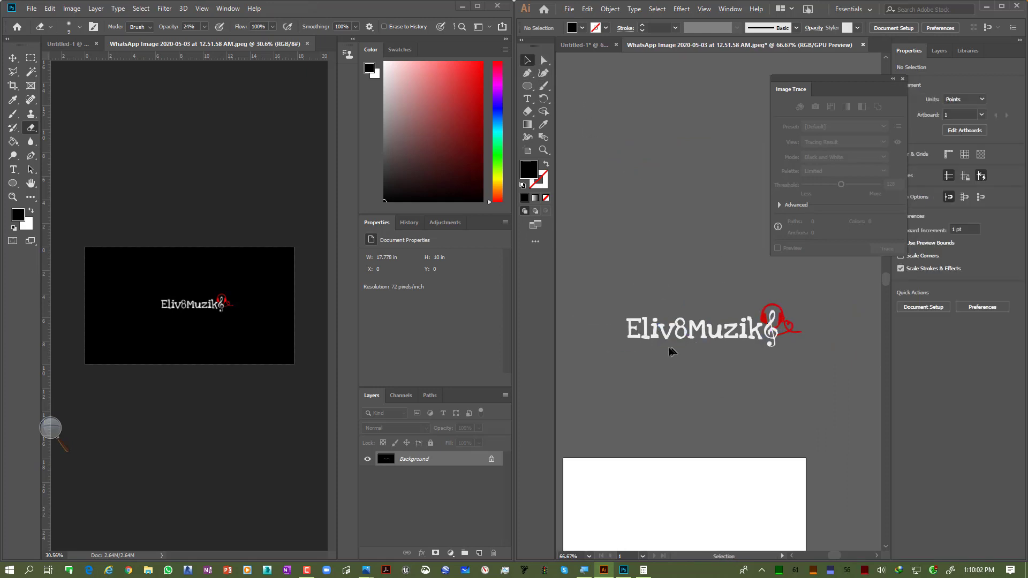
click(672, 340)
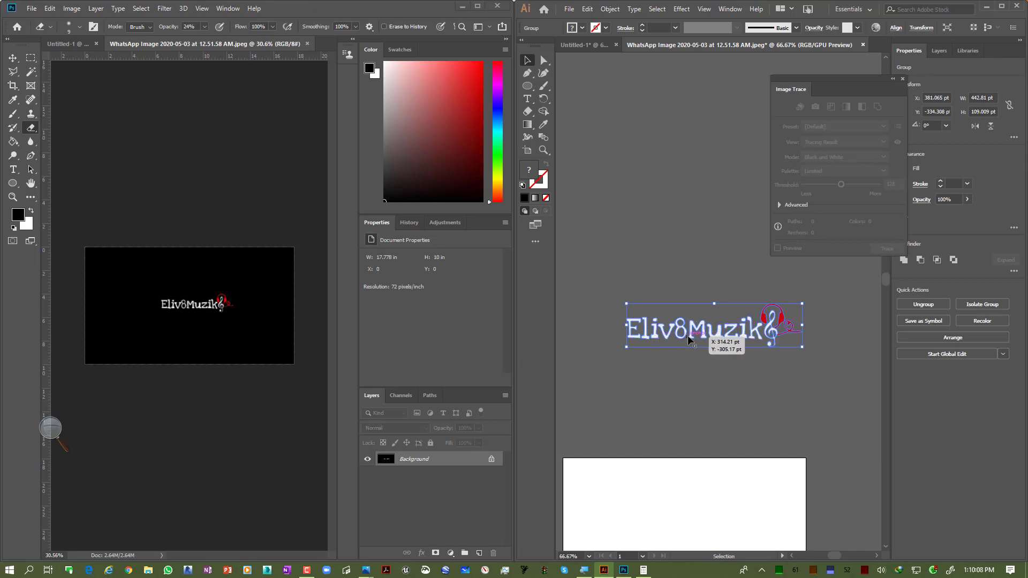
scroll(706, 332, up, 2)
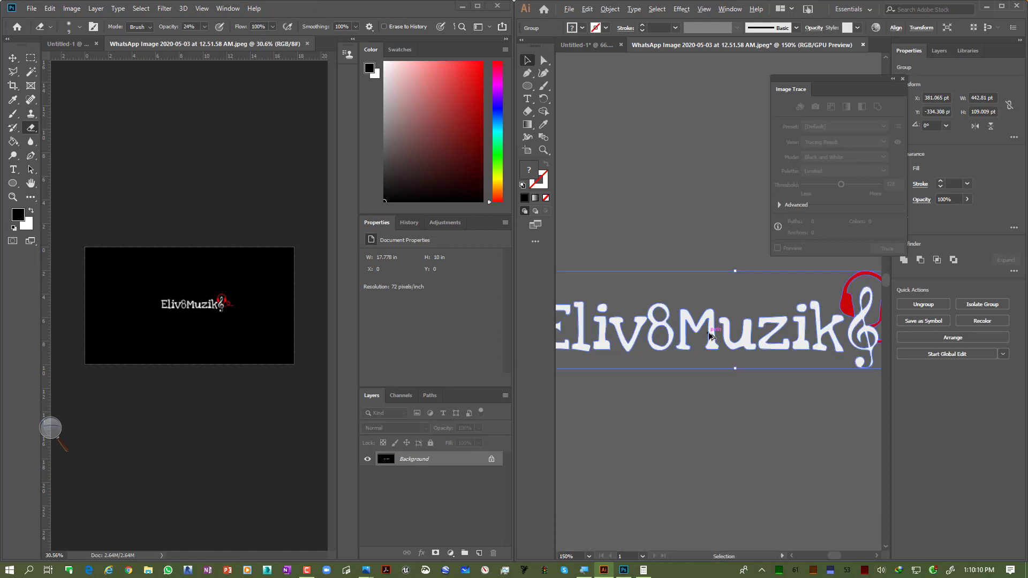
scroll(711, 335, down, 1)
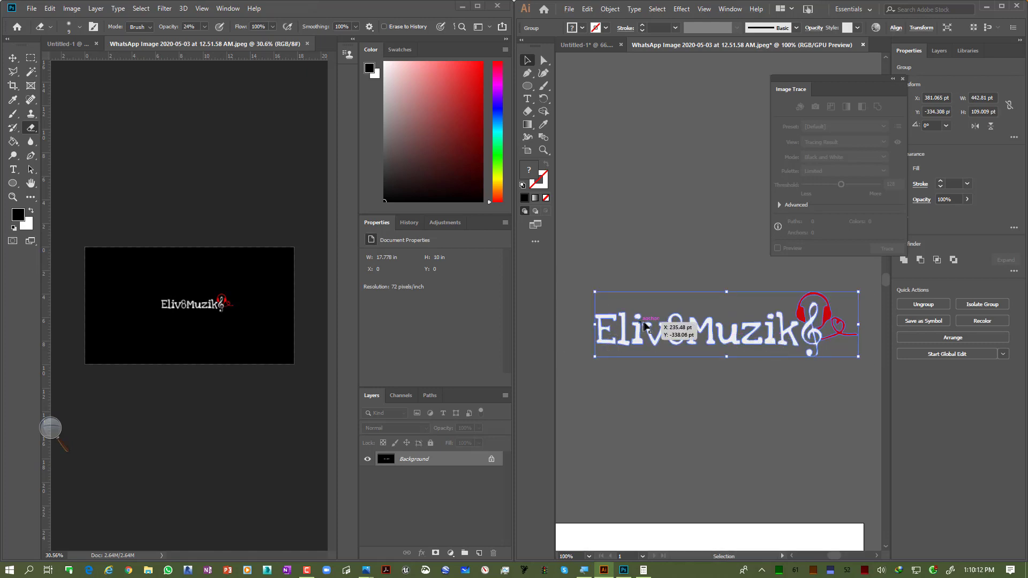
click(805, 380)
click(782, 337)
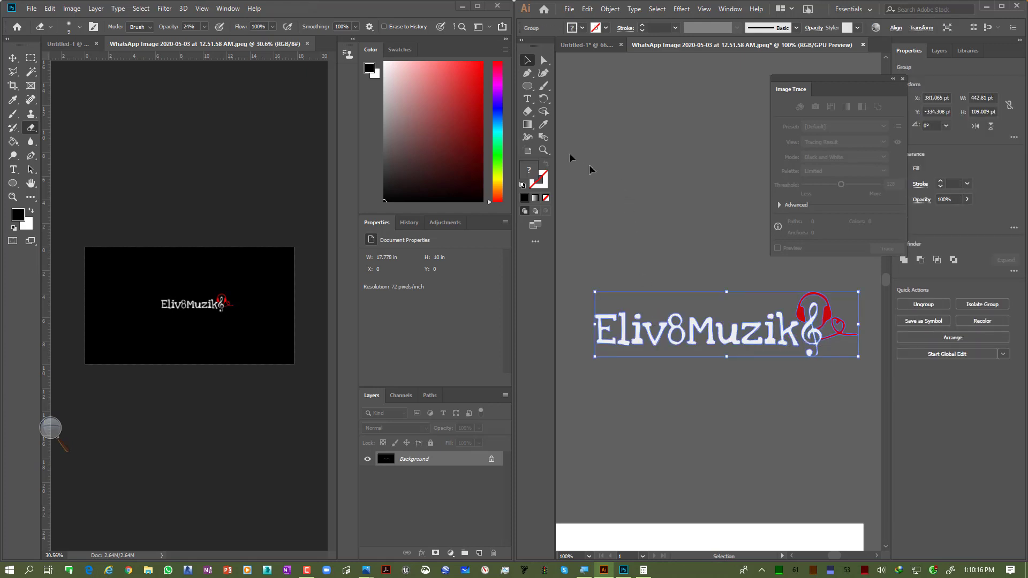
click(543, 60)
click(627, 156)
scroll(849, 313, up, 3)
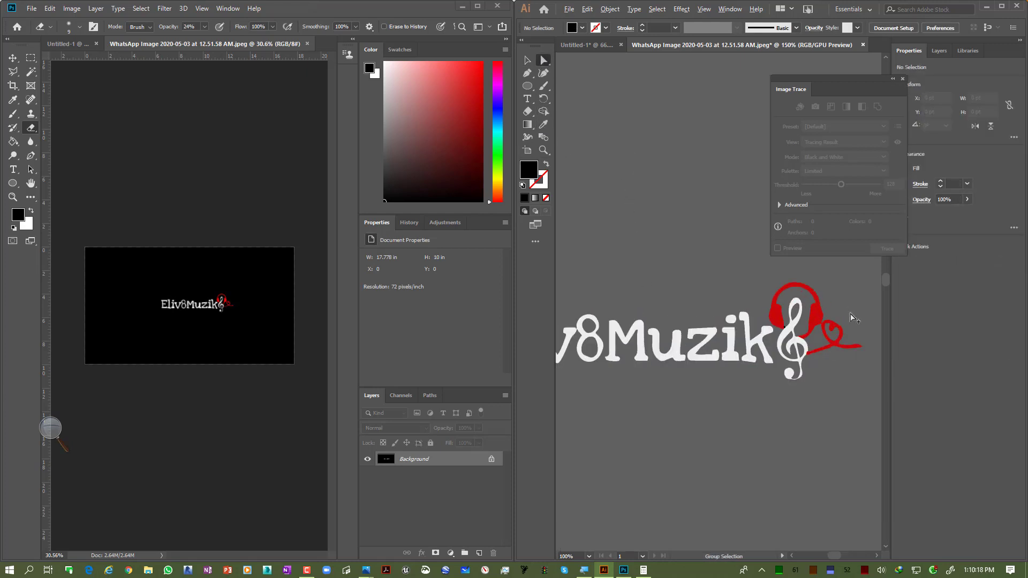
Step: Cut the red headphone and heart paths and paste them back in place in front
click(784, 326)
click(805, 364)
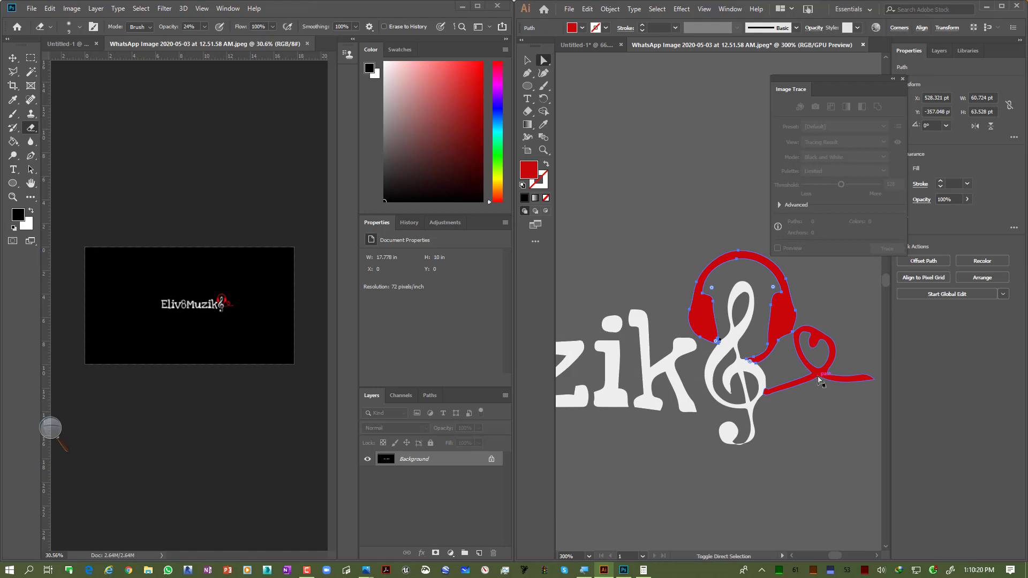
shift+click(716, 378)
scroll(716, 377, down, 3)
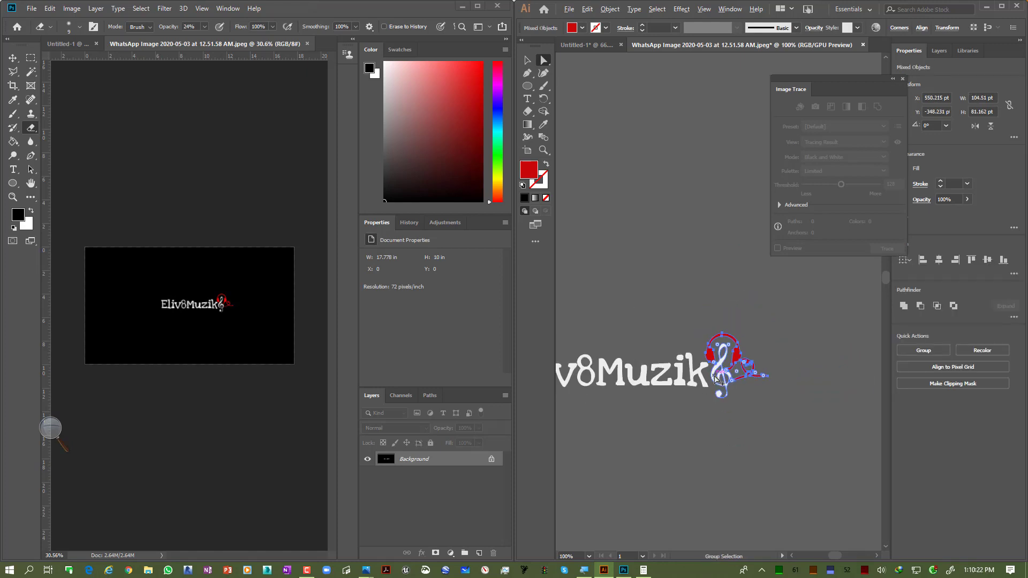
key(ctrl)
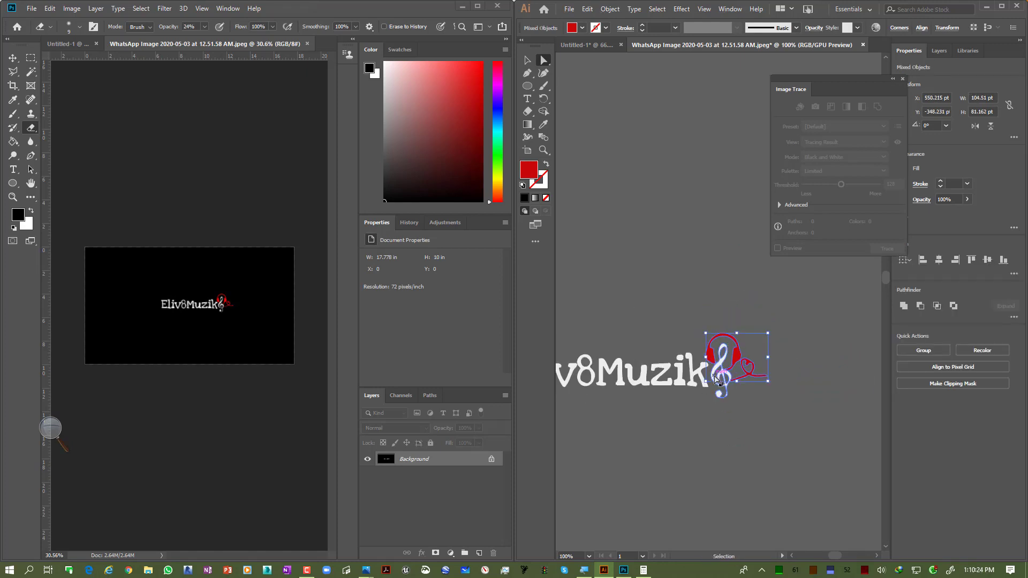
key(Delete)
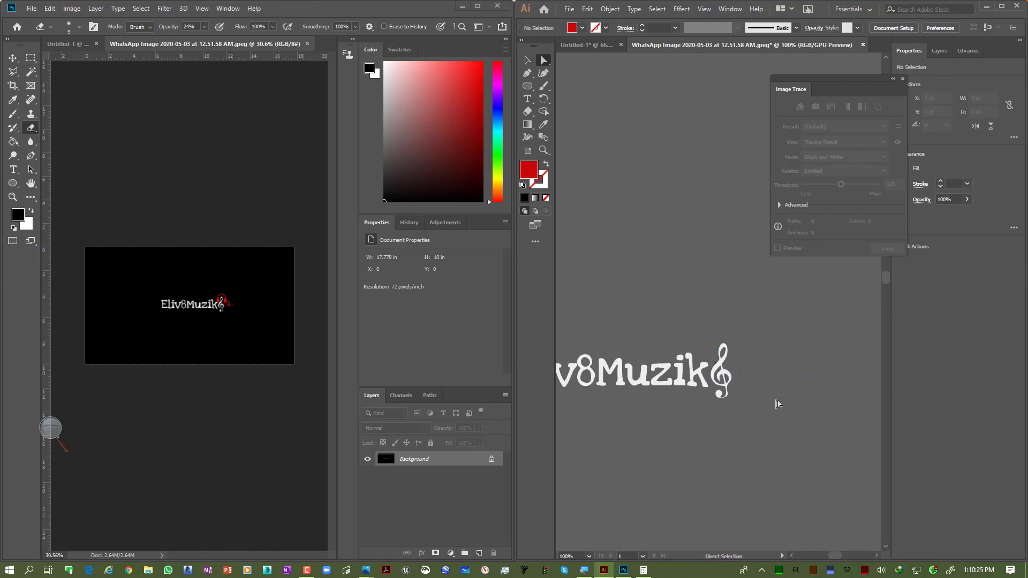
click(587, 9)
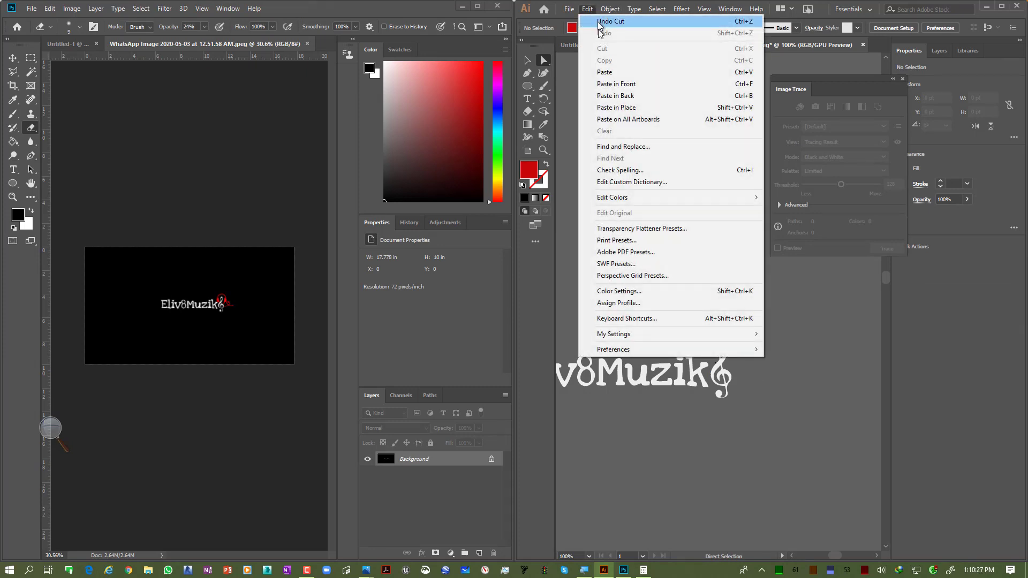
click(617, 111)
Step: Cut the treble clef path and paste it back in place in front
scroll(774, 386, up, 4)
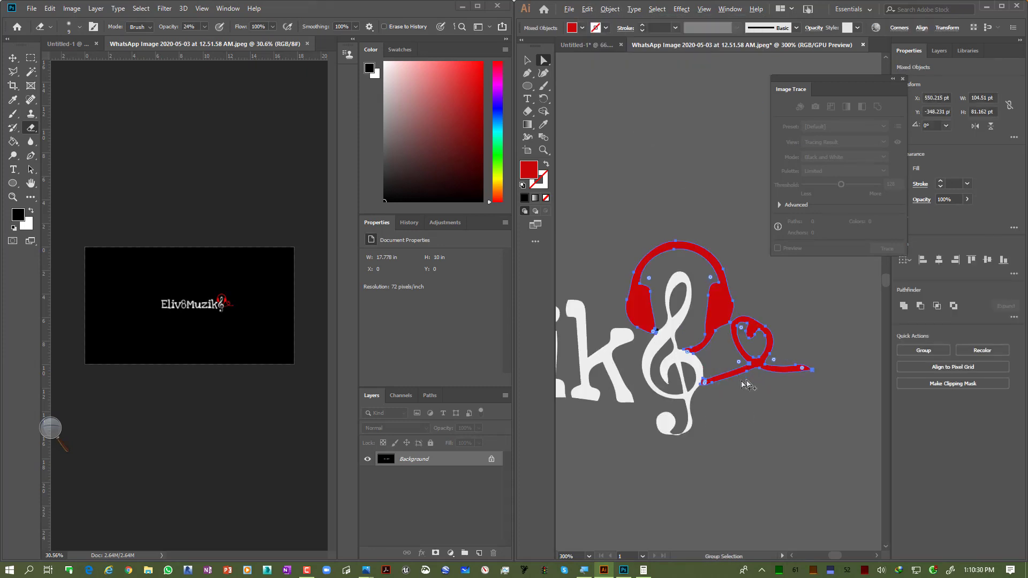
click(632, 357)
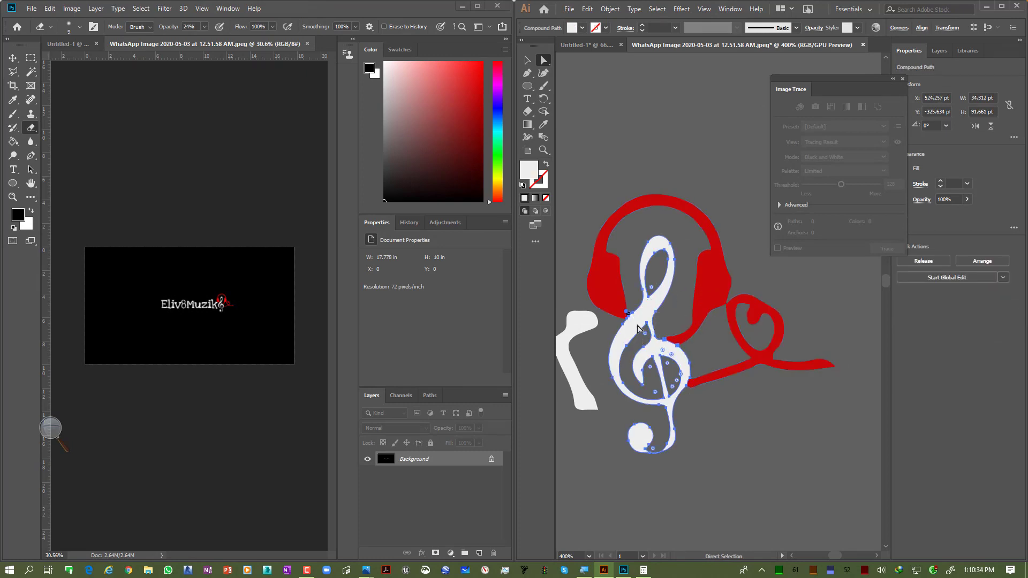
key(ctrl)
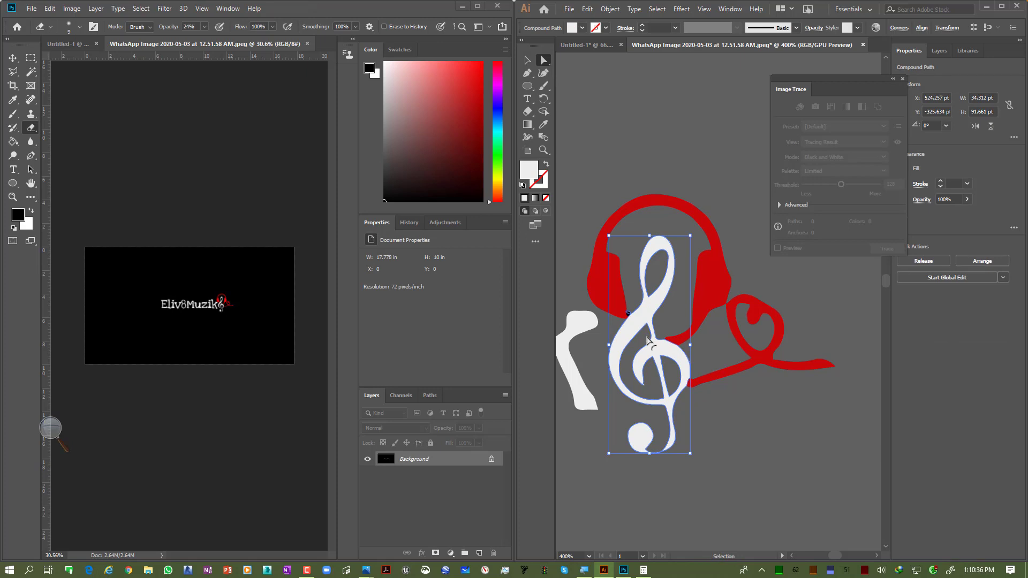
key(ctrl+x)
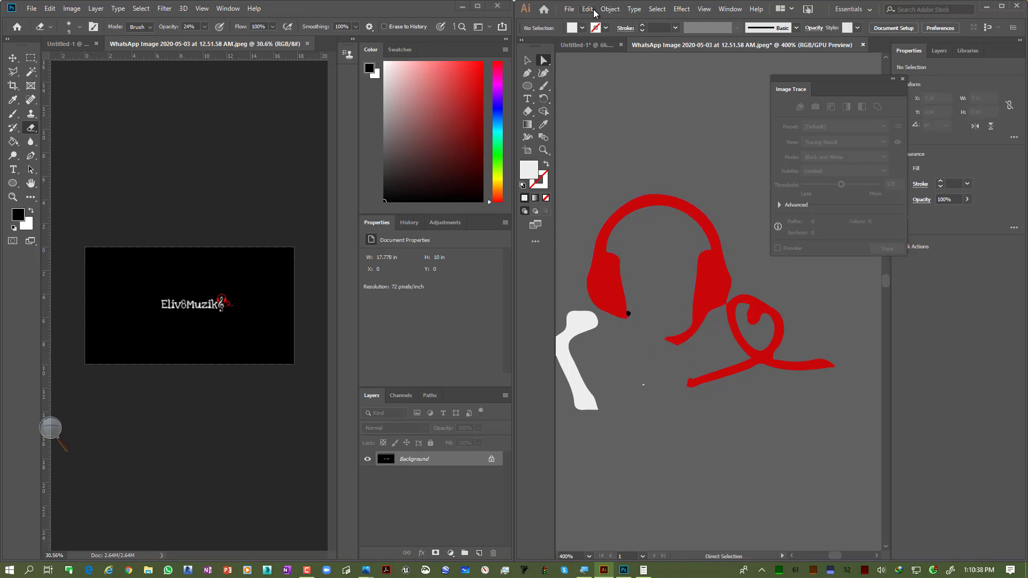
click(595, 11)
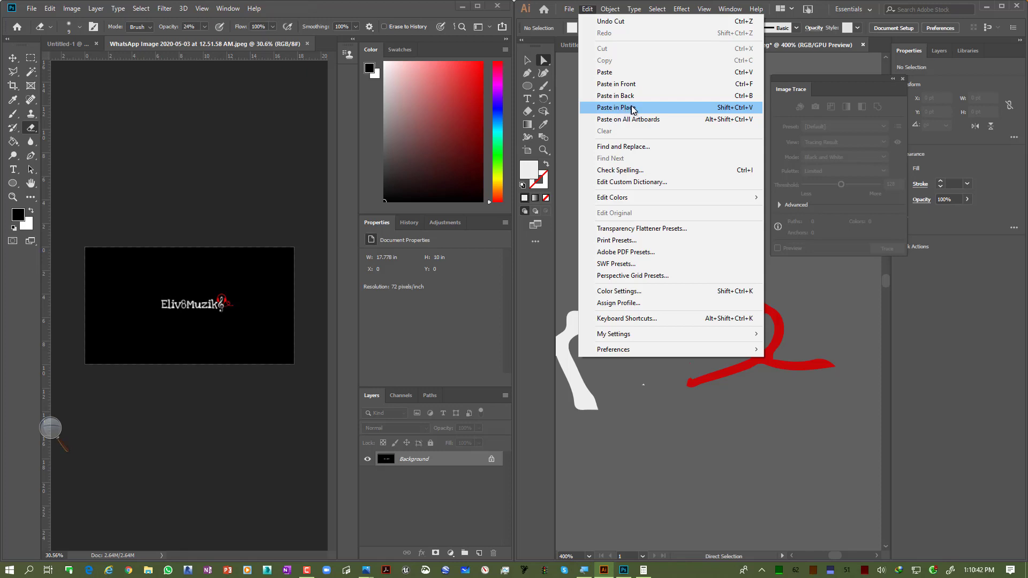
click(633, 110)
click(530, 62)
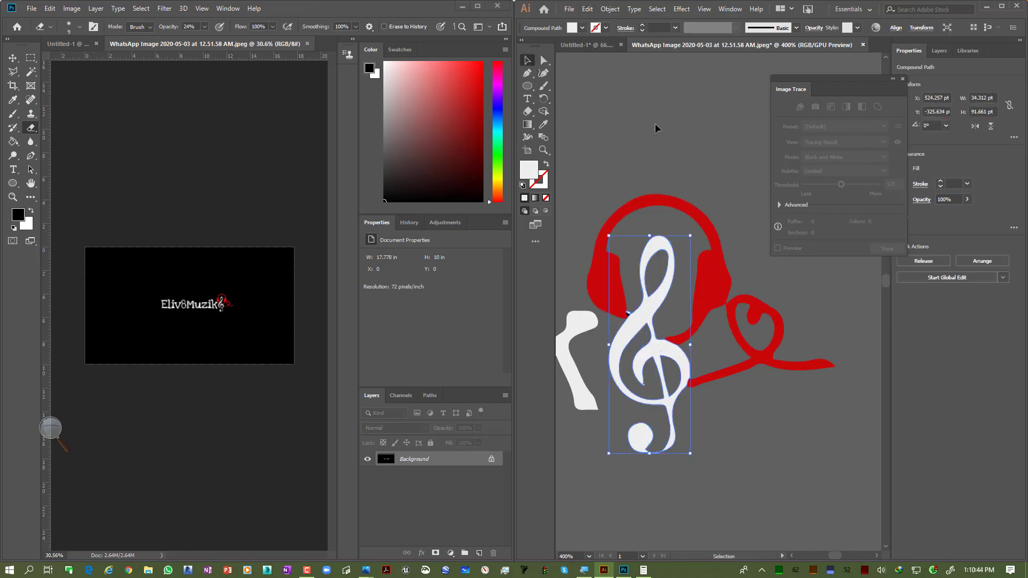
Step: Select the headphone and heart-cable paths in turn to check them as separate objects
click(621, 239)
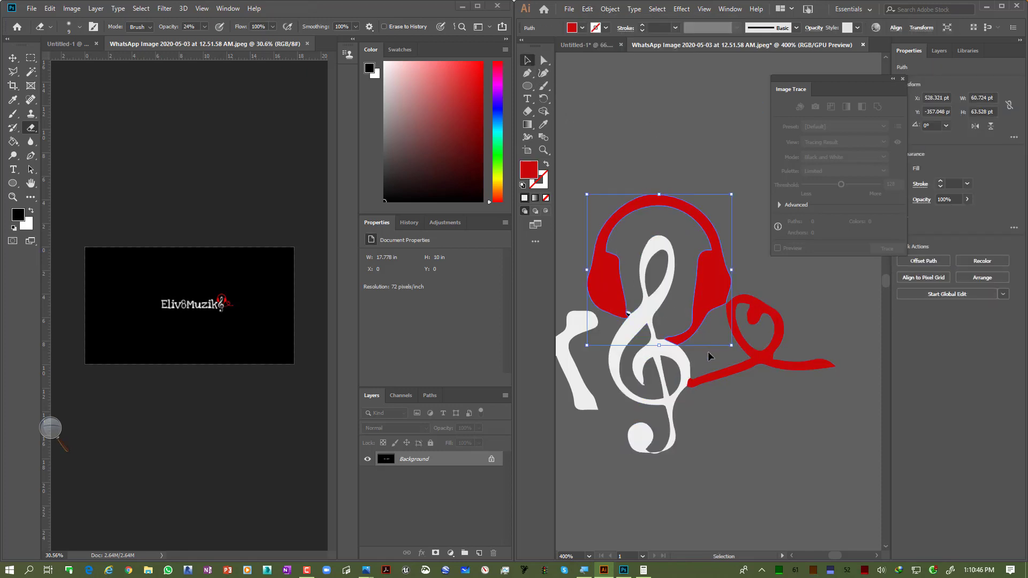
click(678, 374)
click(763, 367)
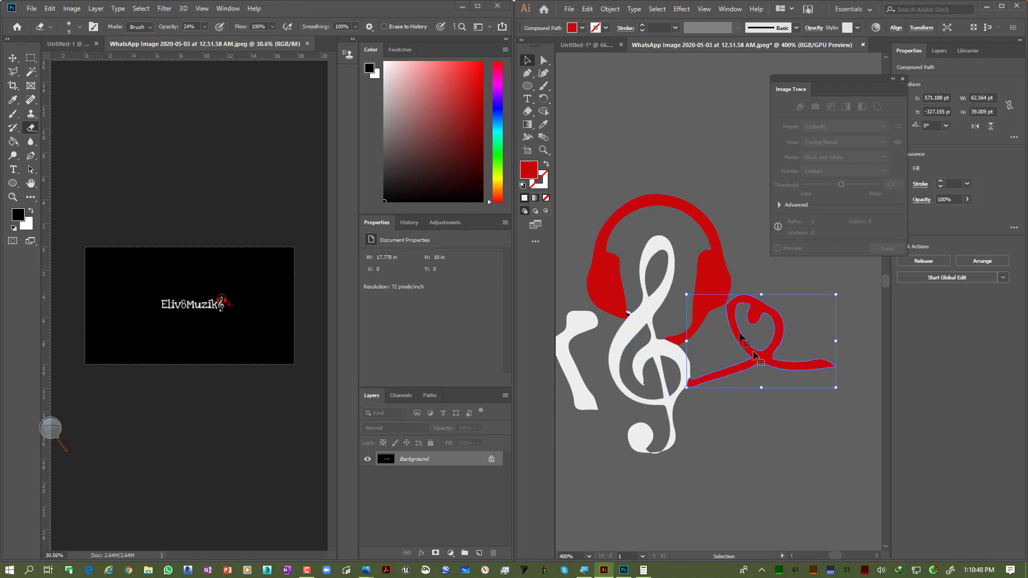
click(722, 278)
drag(695, 348, 852, 317)
click(706, 324)
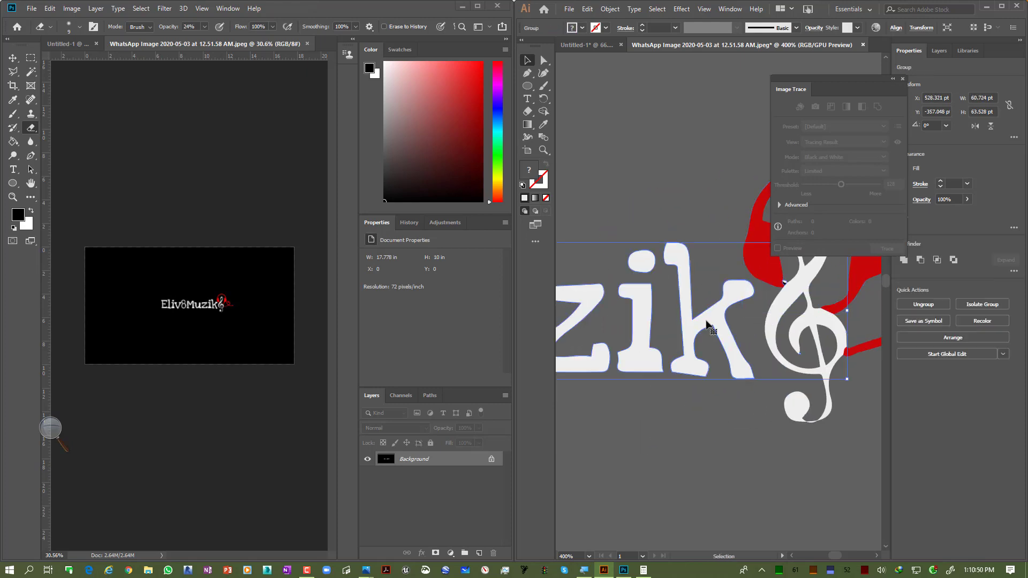
scroll(721, 328, down, 7)
scroll(721, 329, up, 3)
drag(720, 328, 693, 271)
key(ctrl+z)
Step: Recolour the Eliv8Muzik lettering with the orange fill BC690F
click(700, 369)
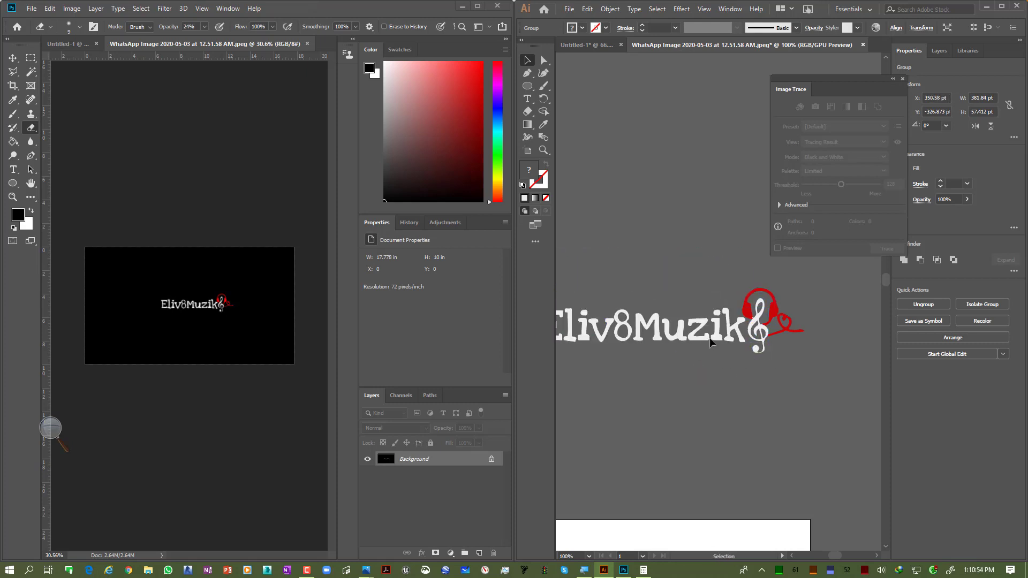
click(716, 333)
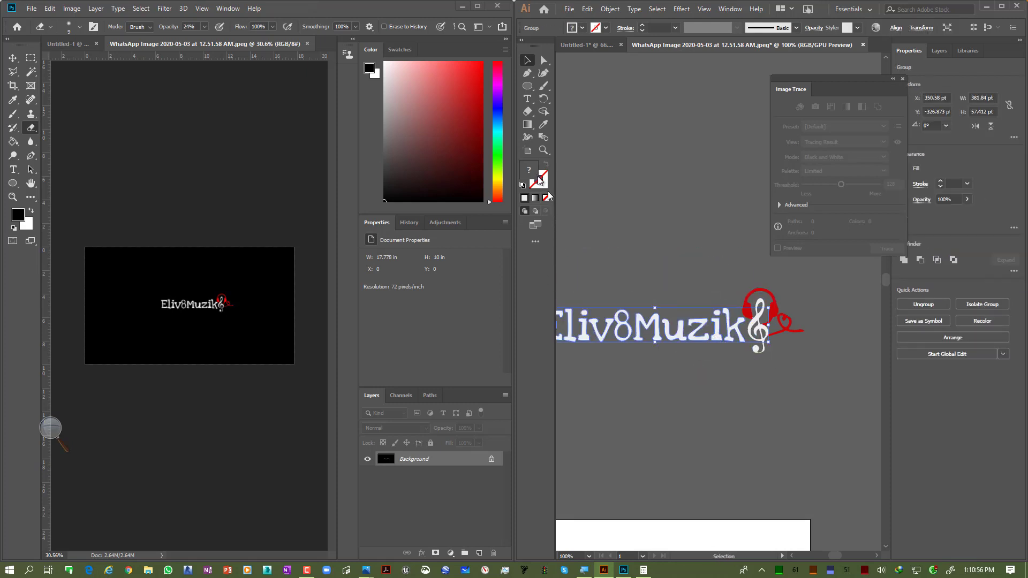
key(h)
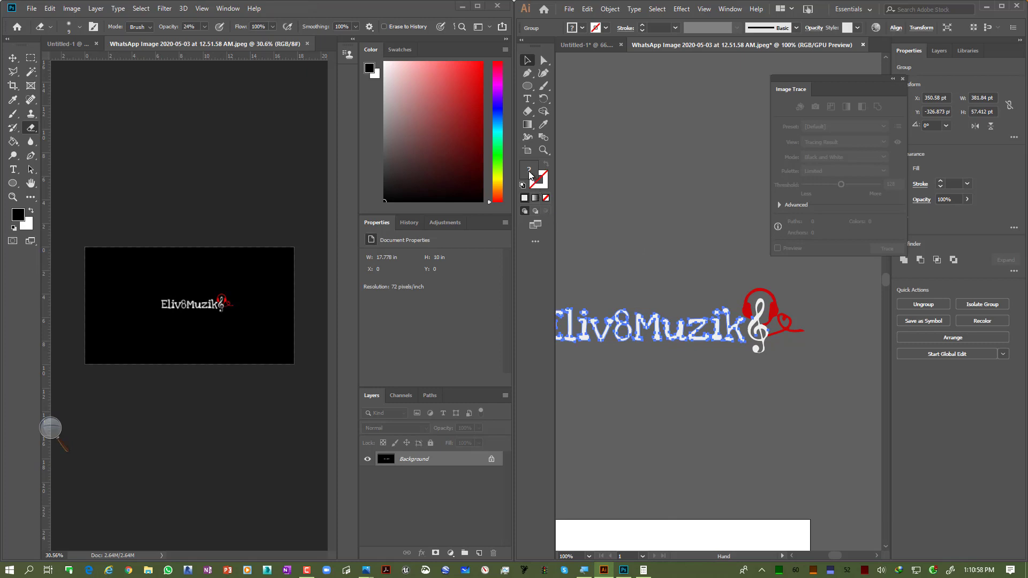
double_click(537, 182)
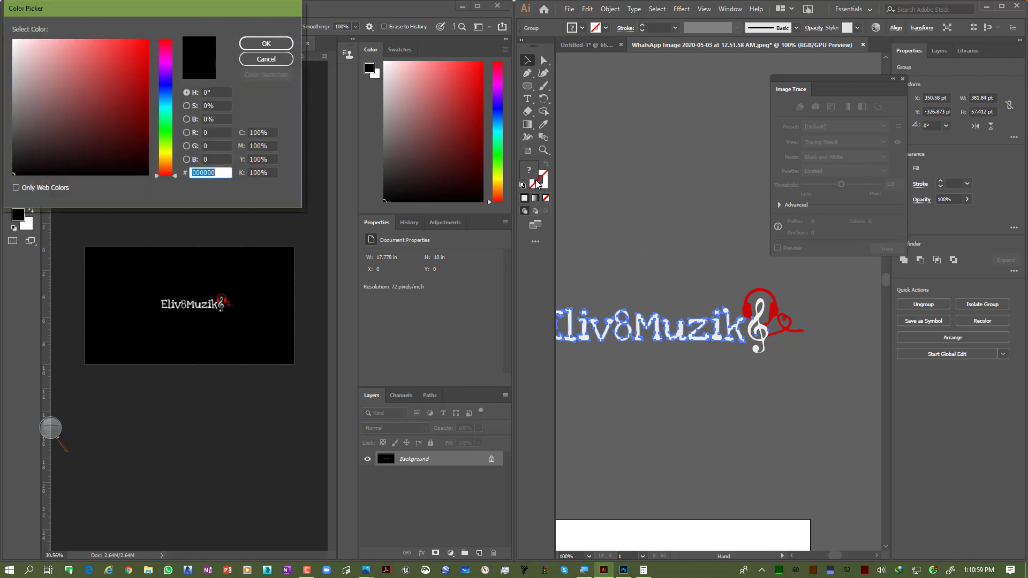
click(169, 104)
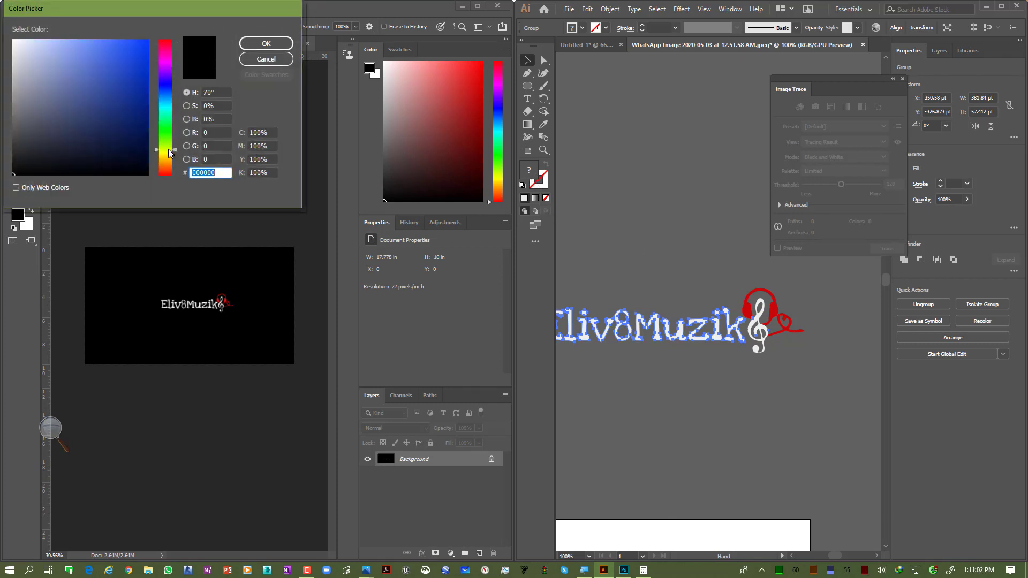
drag(169, 153, 138, 74)
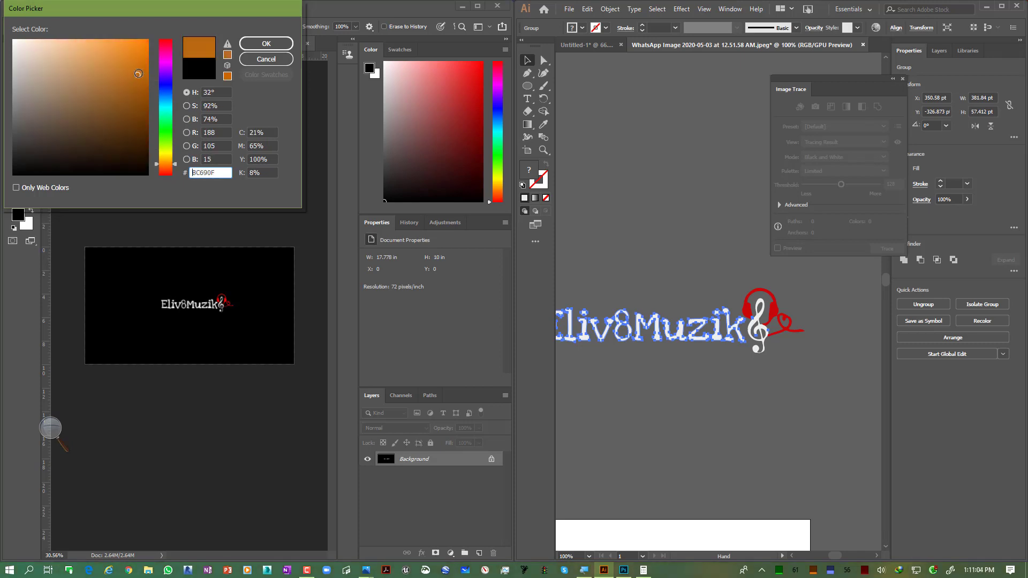
click(266, 44)
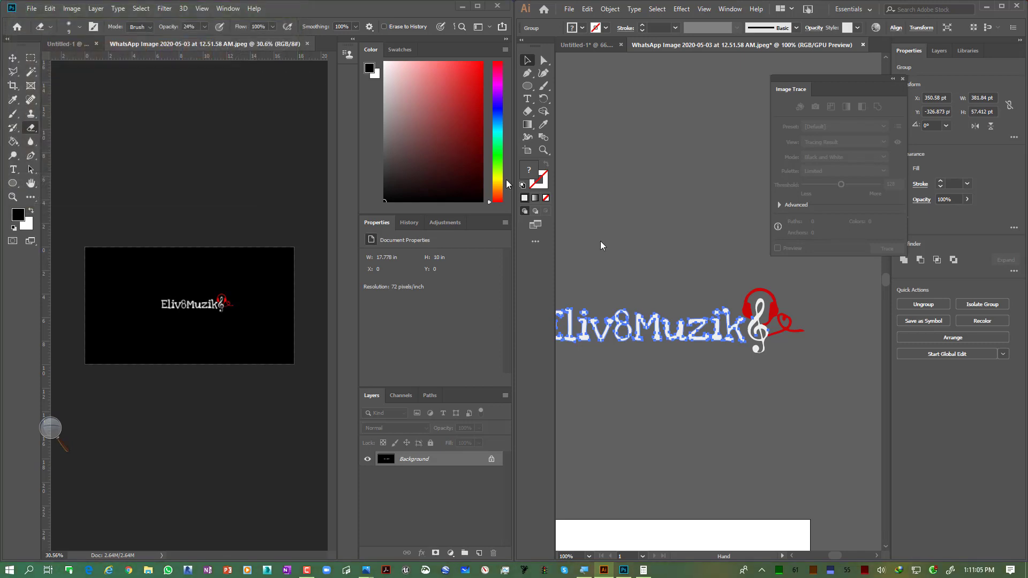
Step: Fill the treble clef with the blue colour 1194CE
click(689, 272)
scroll(760, 341, up, 3)
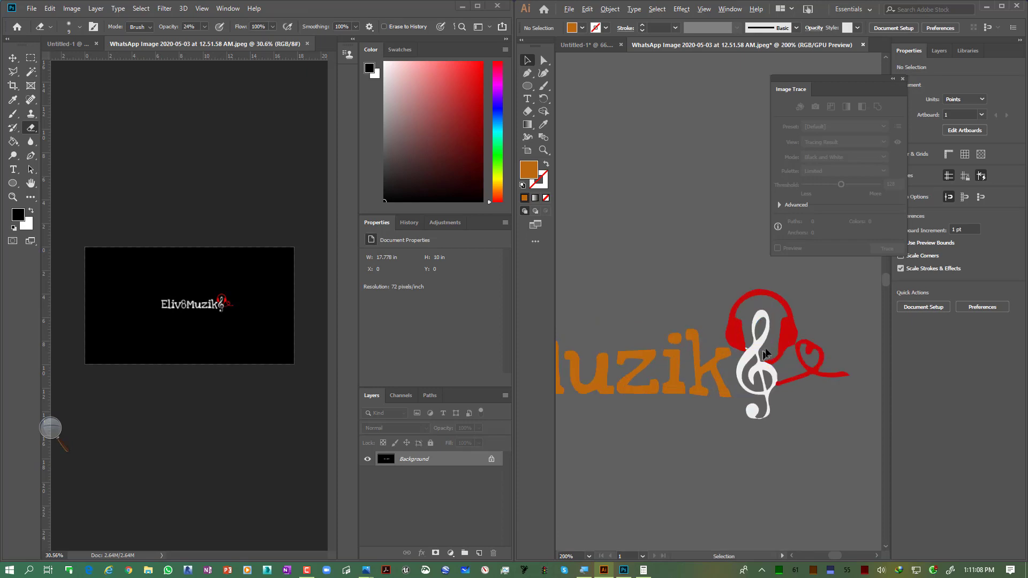
click(761, 344)
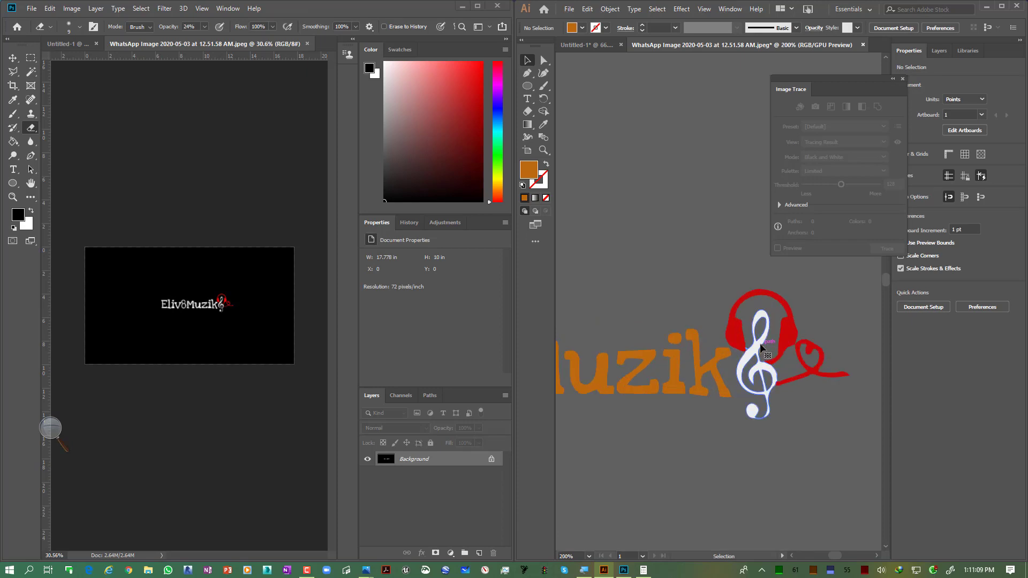
double_click(533, 182)
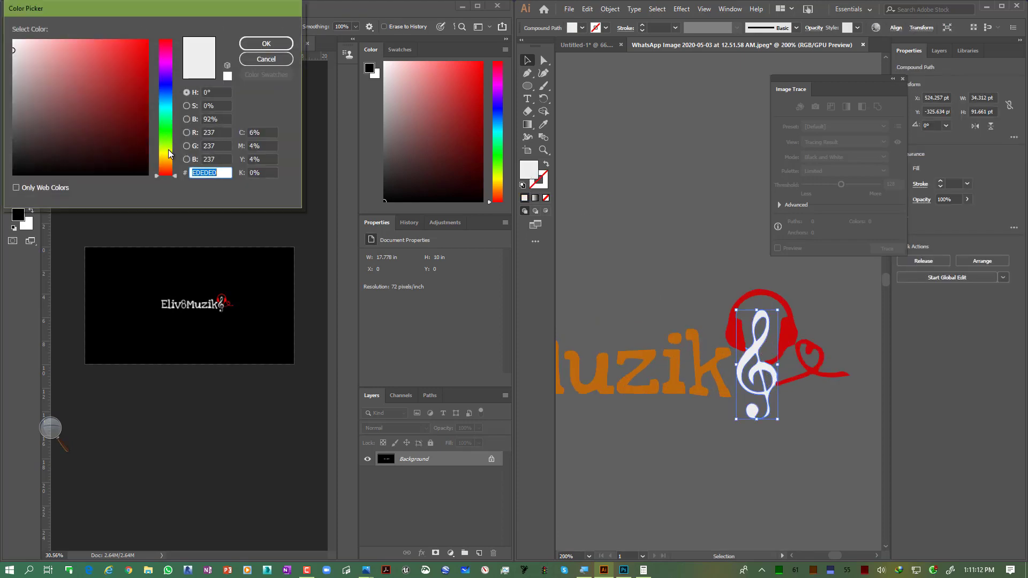
drag(171, 158, 170, 100)
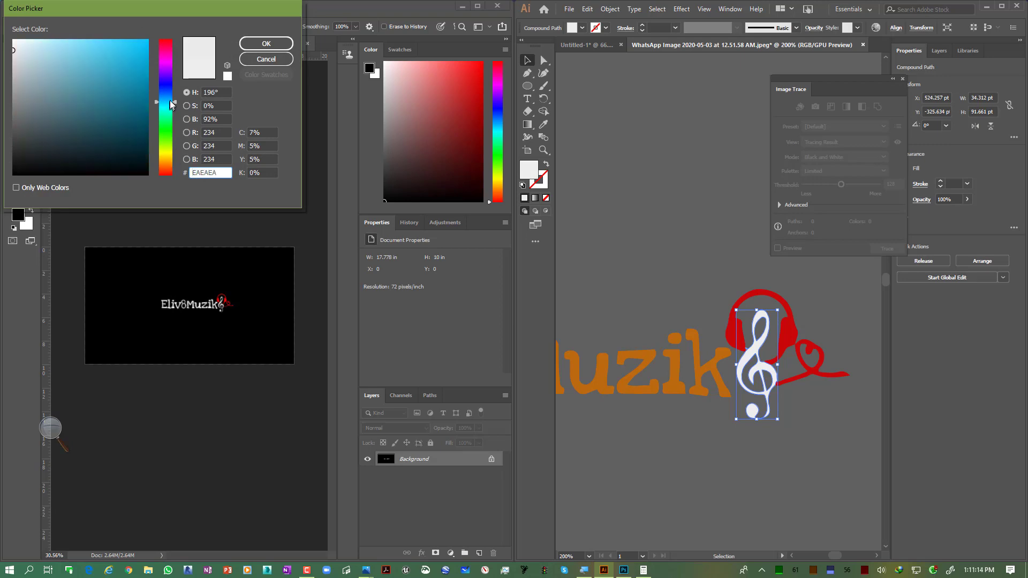
click(129, 52)
drag(129, 52, 136, 68)
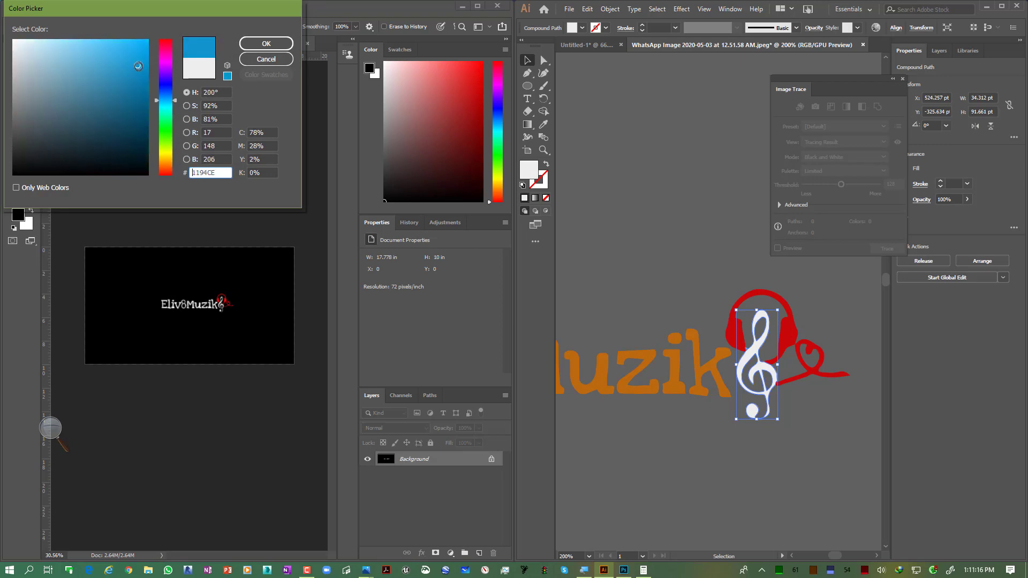
click(266, 44)
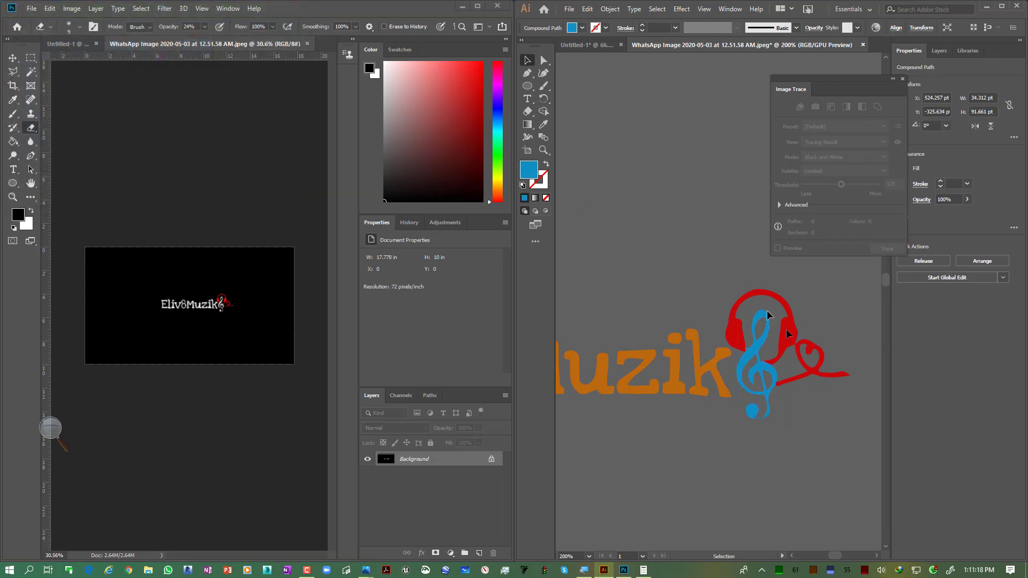
Step: Select the whole logo and move it onto the middle of the artboard
click(831, 371)
scroll(768, 349, down, 2)
scroll(770, 349, up, 2)
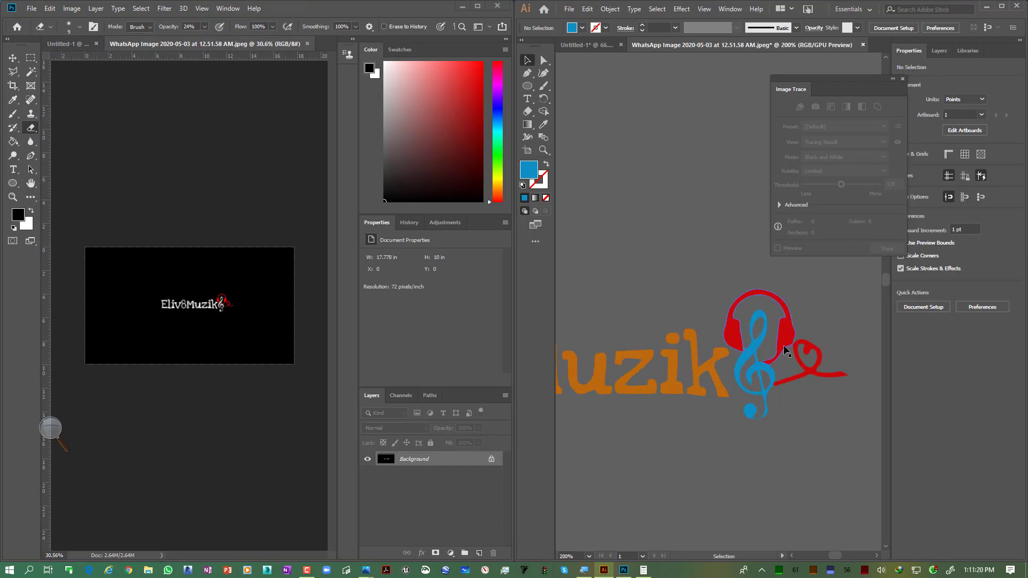
scroll(785, 351, down, 4)
drag(653, 307, 802, 367)
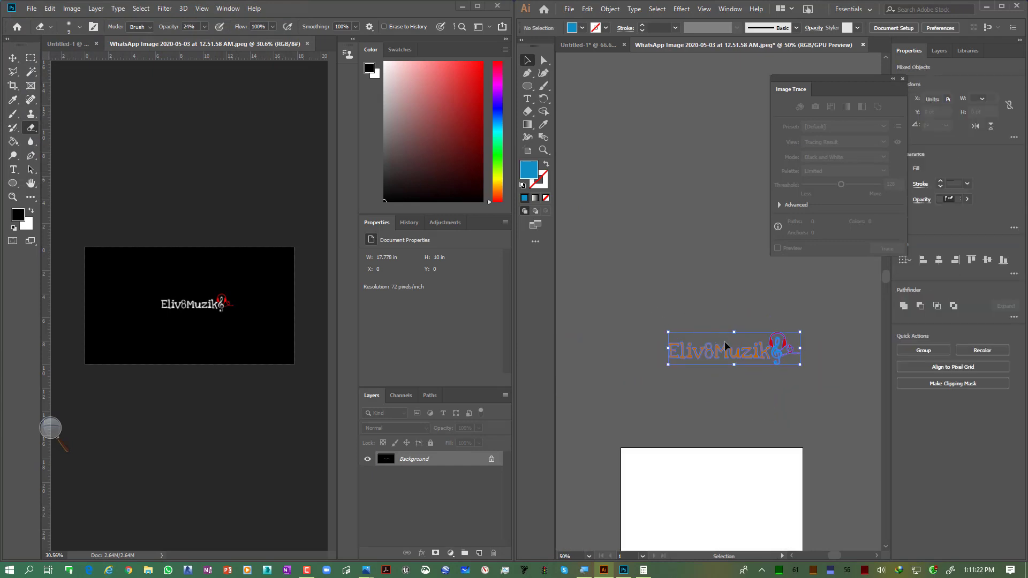
drag(731, 350, 719, 526)
click(771, 423)
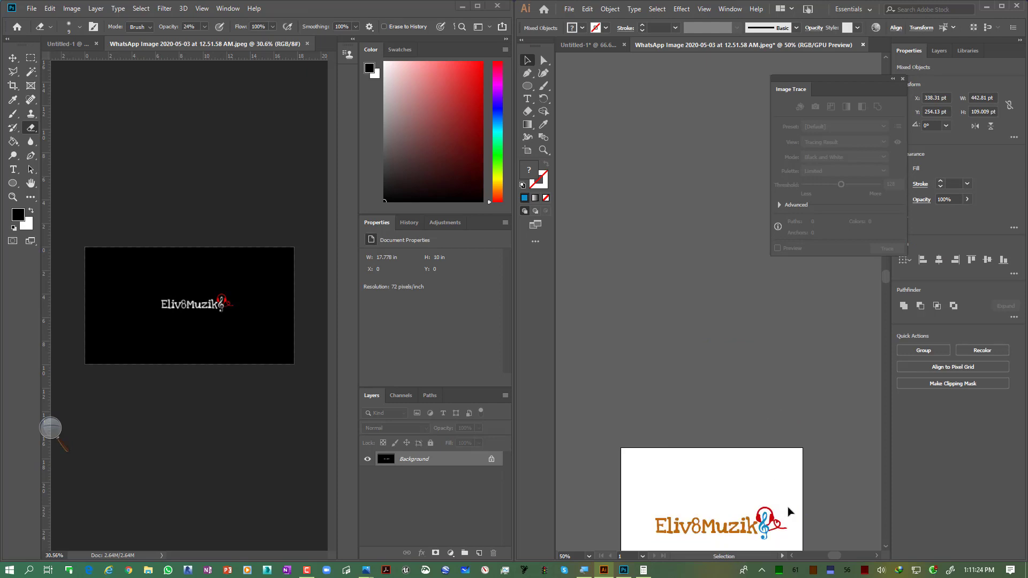
drag(785, 510, 777, 303)
drag(812, 370, 619, 288)
drag(669, 315, 663, 362)
click(831, 407)
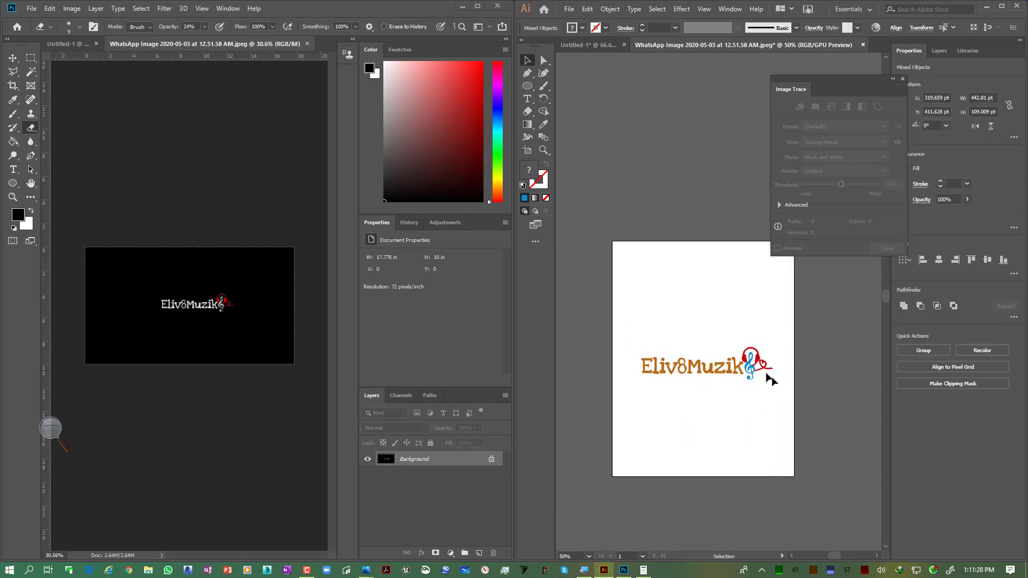
Step: Save the document to the Desktop as Logo Vector in Adobe Illustrator format with Illustrator CC options
scroll(659, 383, up, 4)
scroll(644, 343, down, 2)
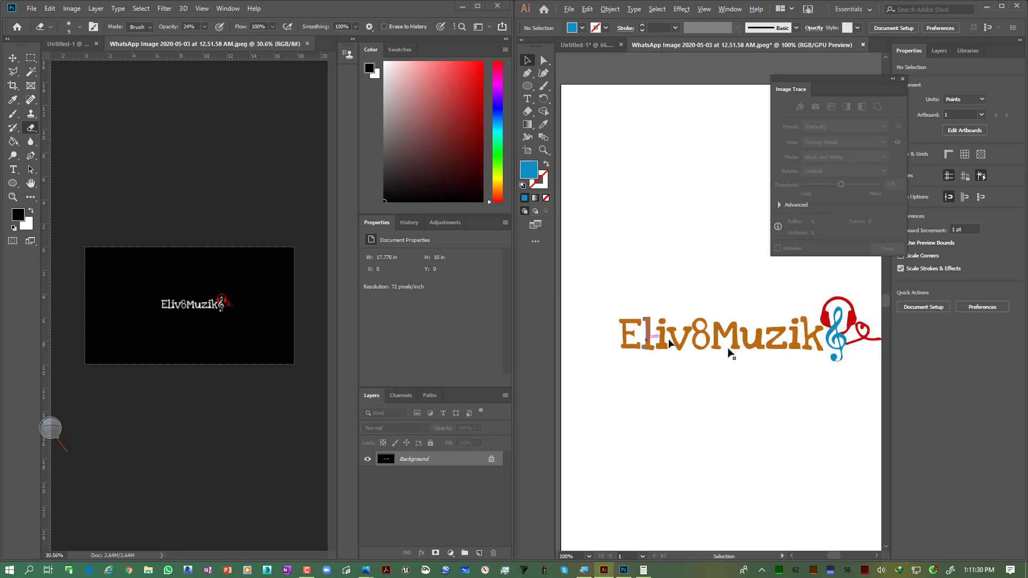
scroll(845, 328, down, 2)
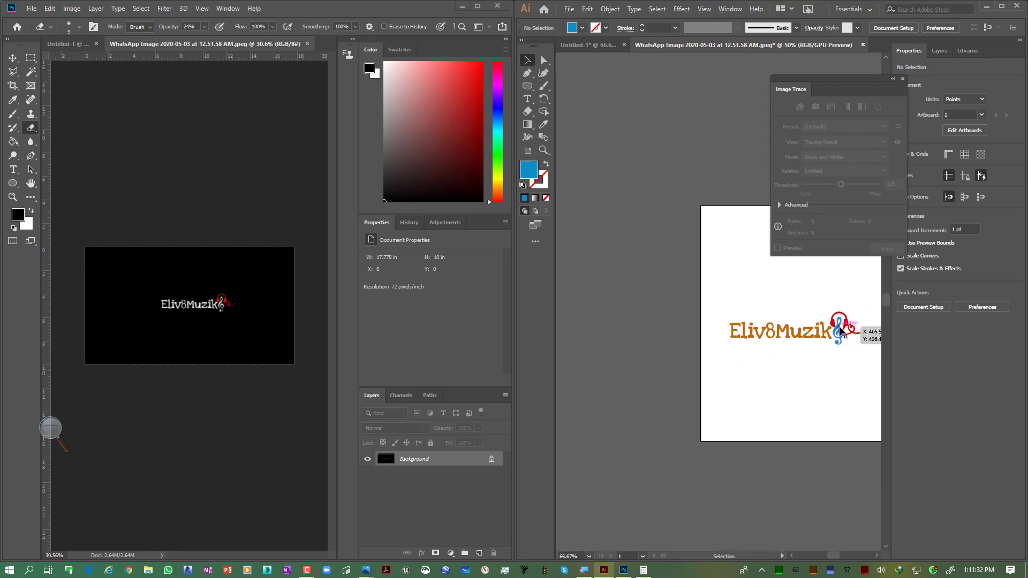
scroll(845, 328, up, 1)
drag(796, 327, 714, 327)
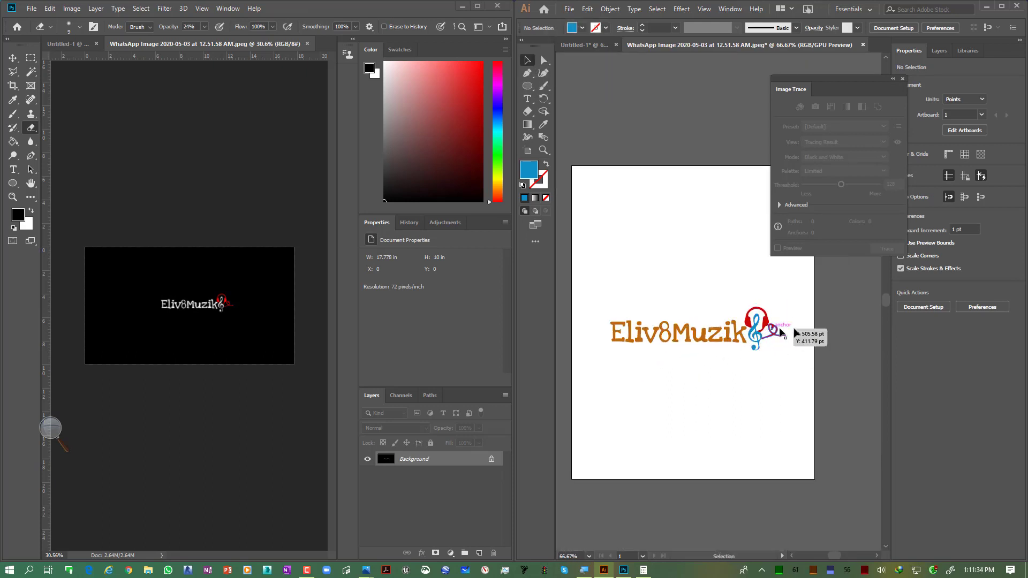
click(569, 10)
click(590, 105)
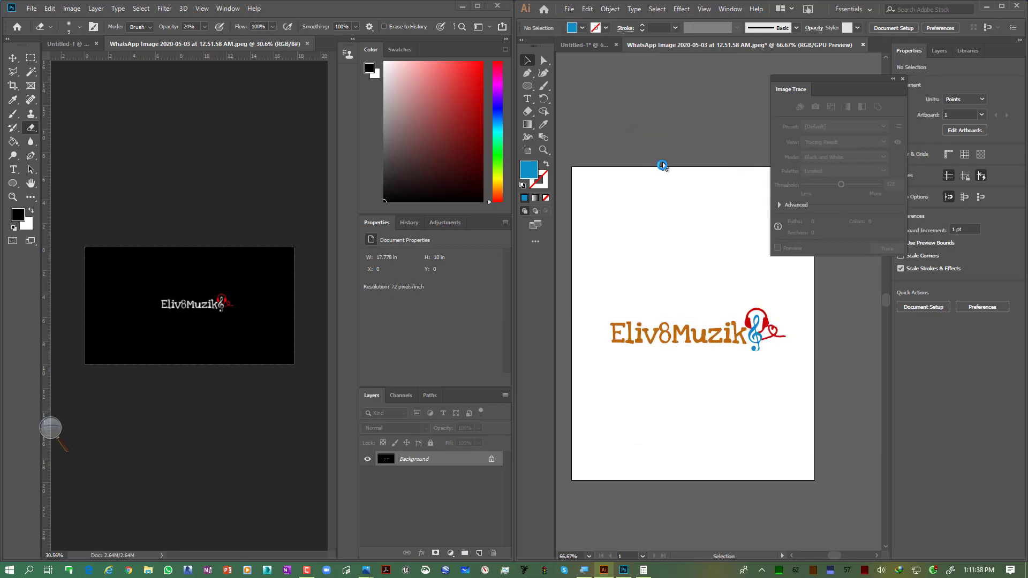
scroll(651, 106, down, 4)
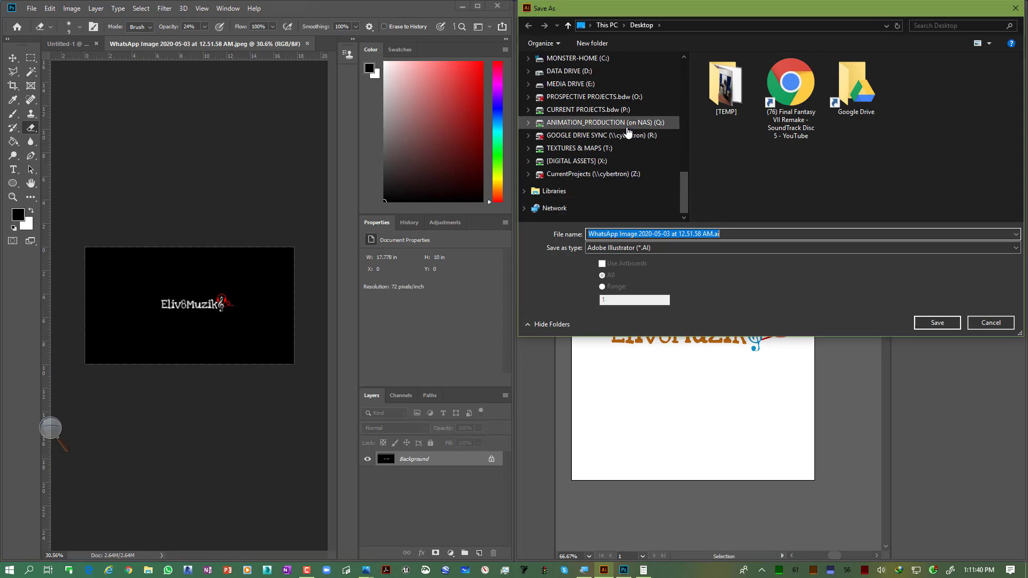
scroll(658, 174, up, 3)
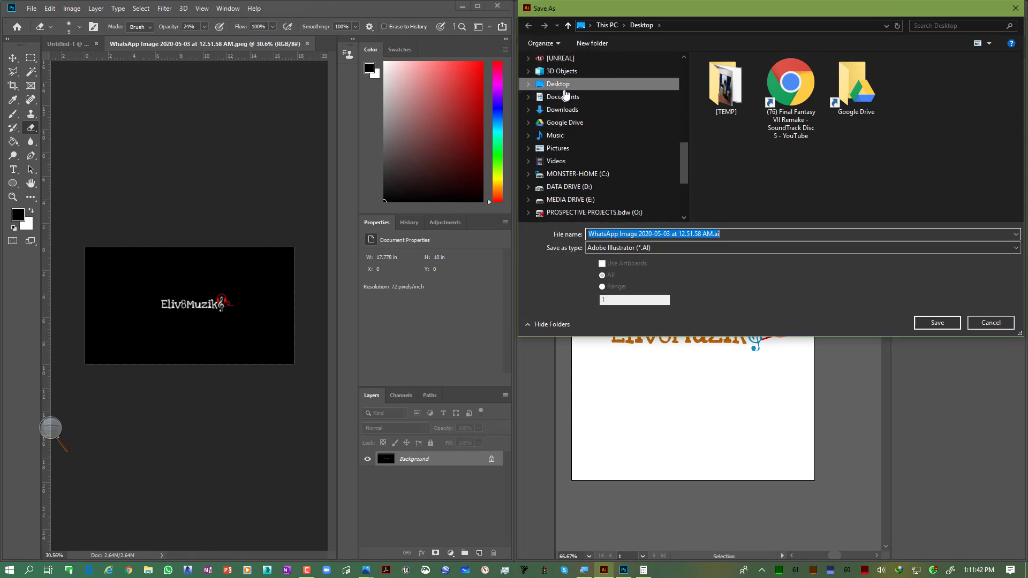
click(567, 86)
click(558, 71)
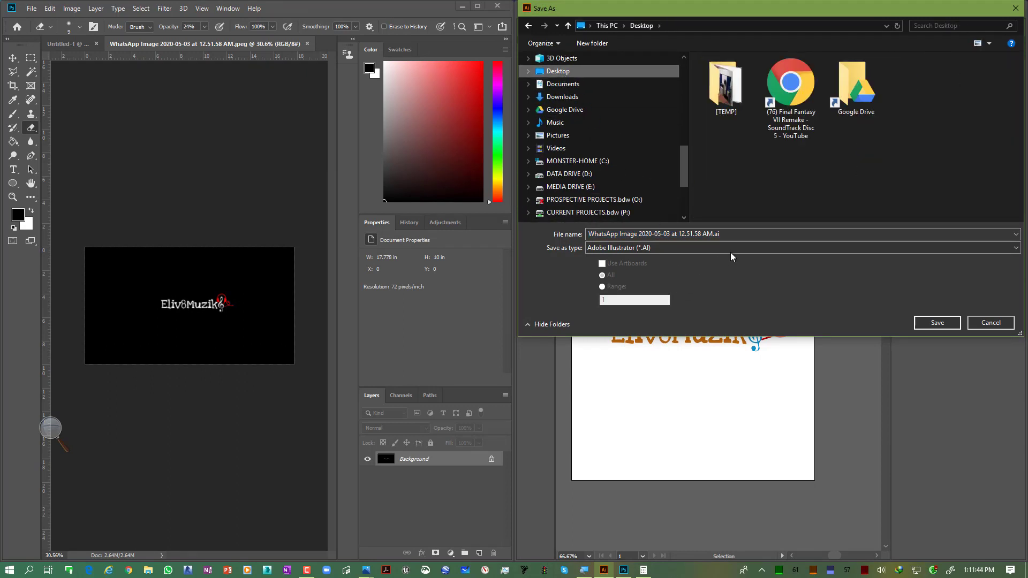
click(744, 236)
text(Logo Vector)
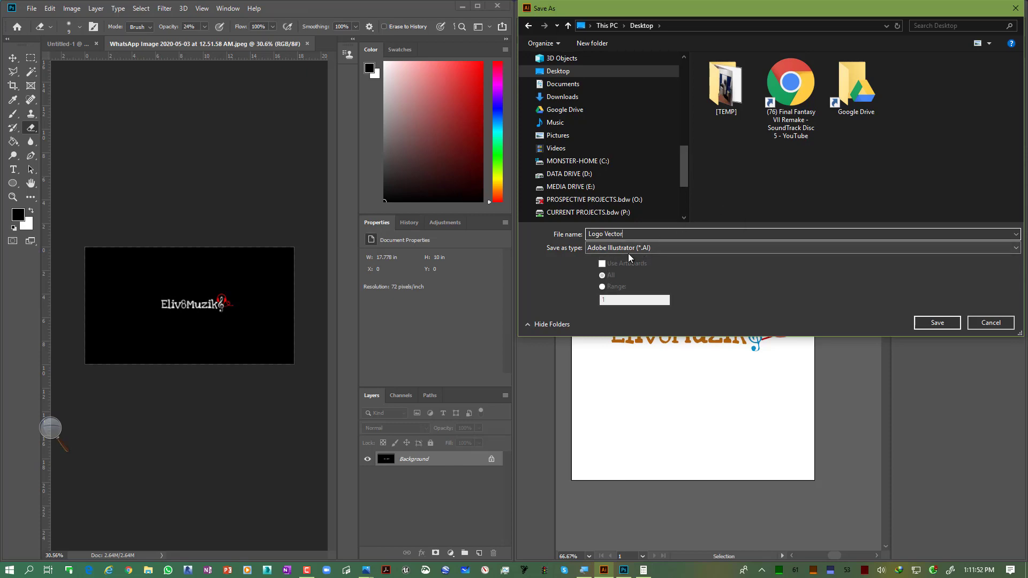
click(937, 322)
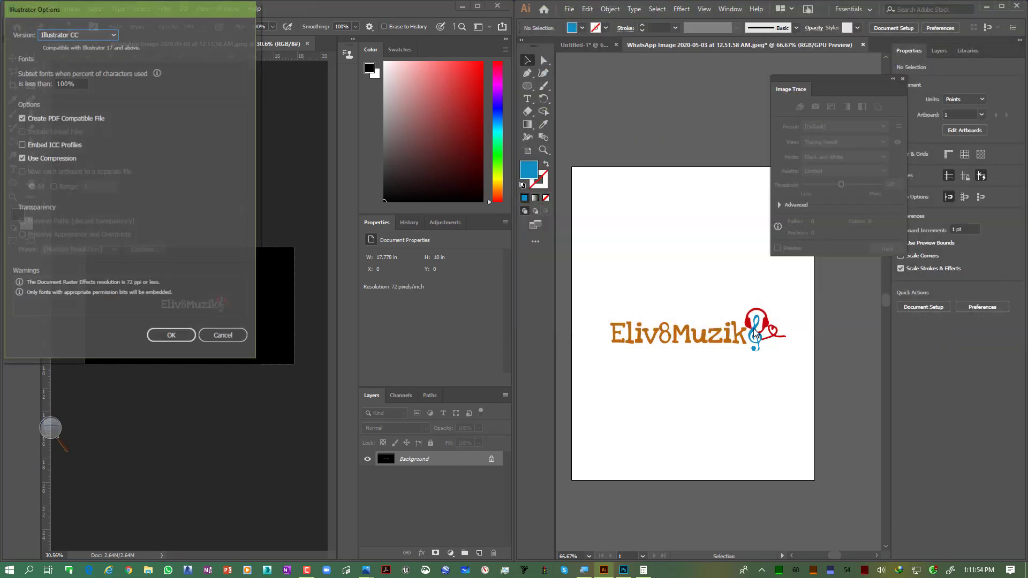
click(172, 336)
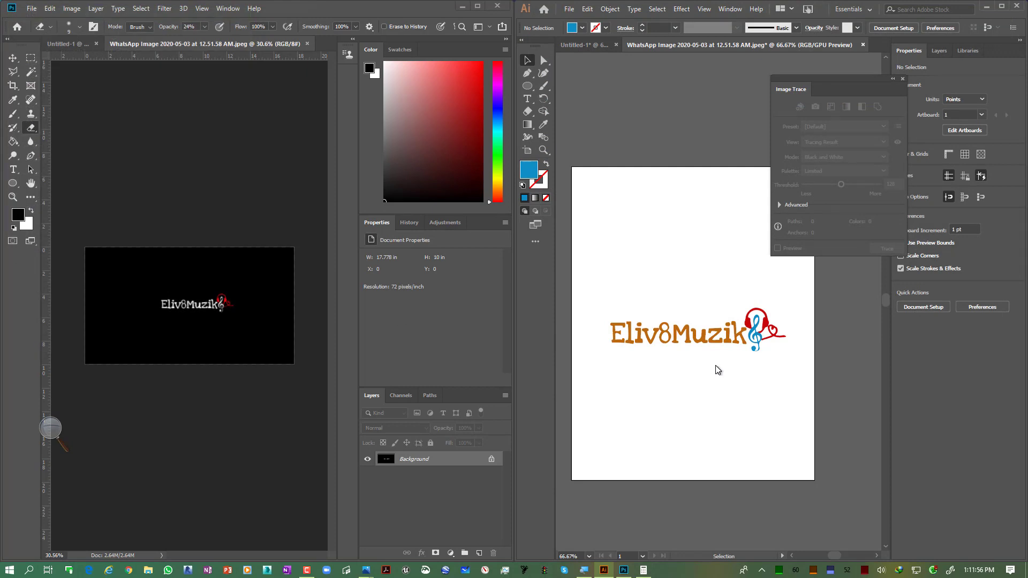
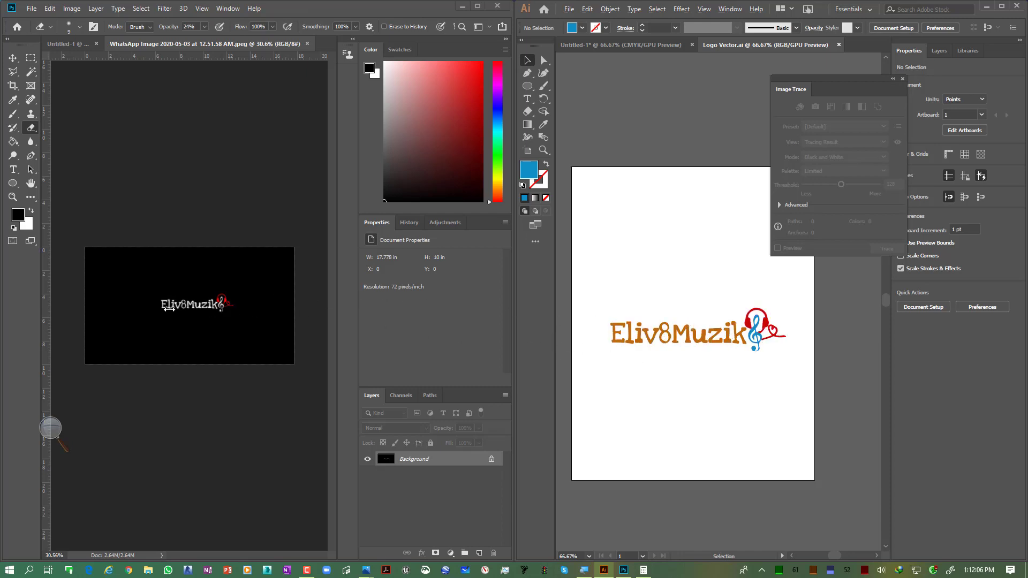
Step: Zoom into the original JPEG logo in Photoshop to examine its pixelated lettering
scroll(169, 310, up, 14)
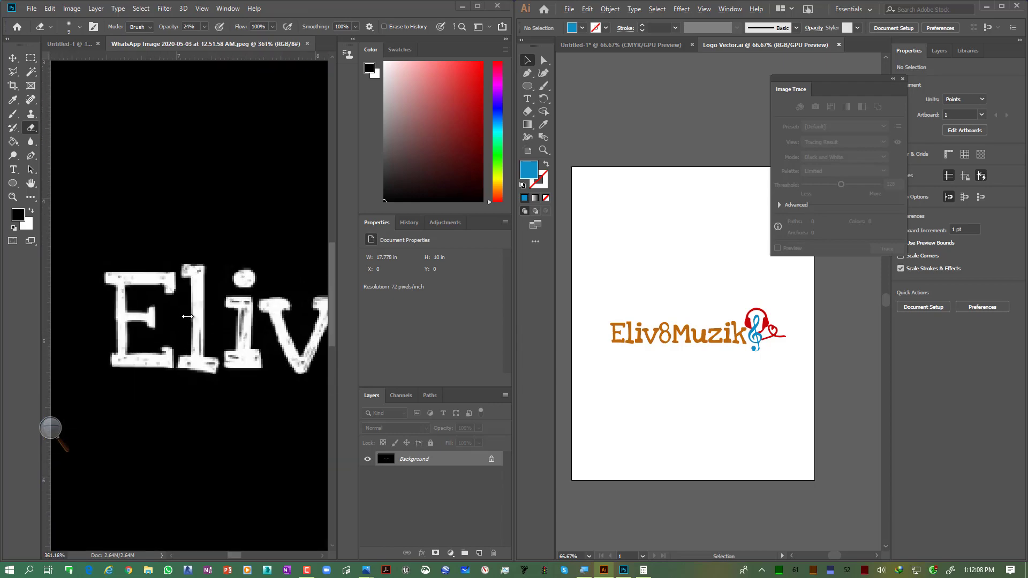
scroll(187, 317, up, 1)
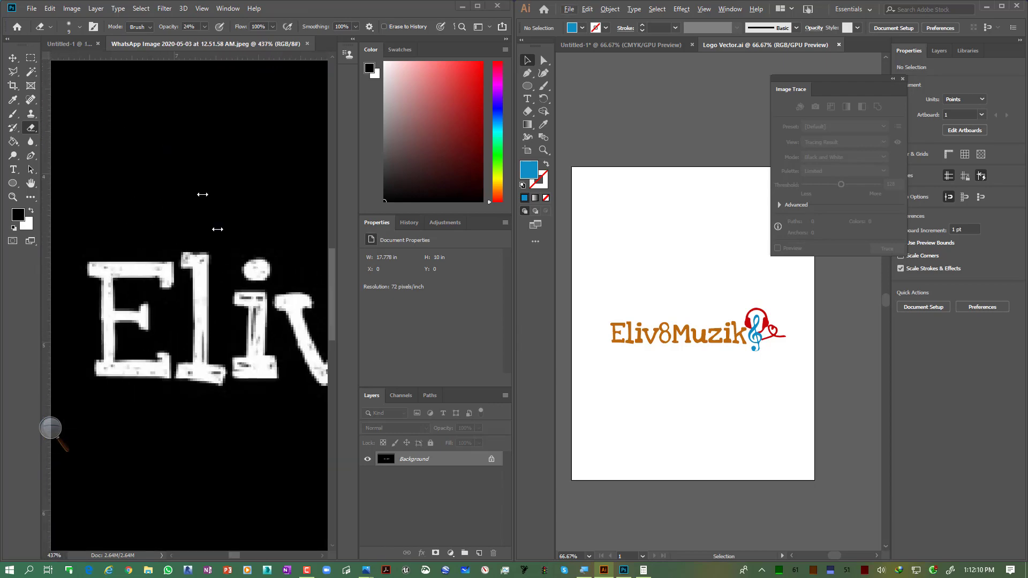
scroll(217, 229, up, 4)
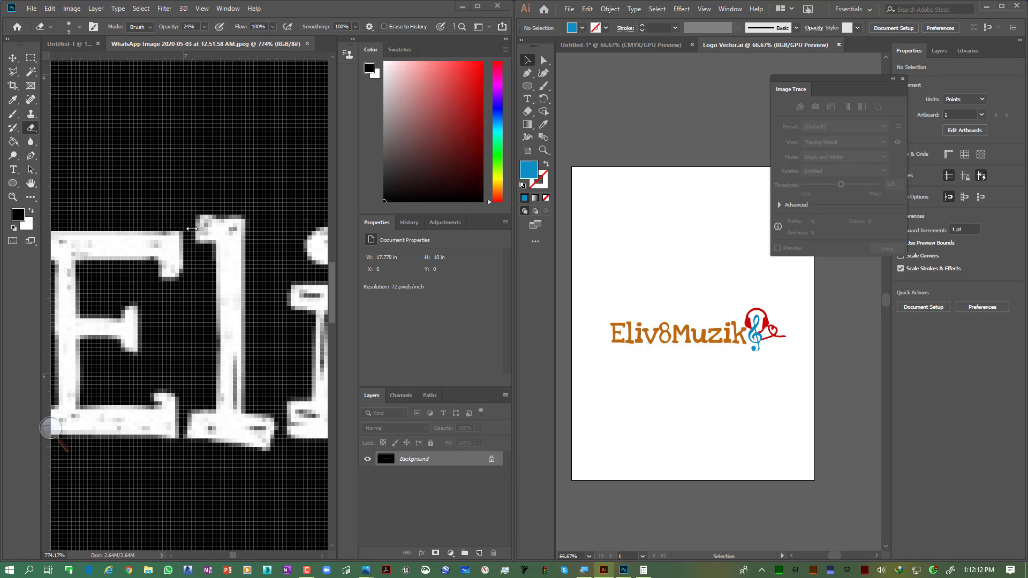
scroll(234, 368, down, 16)
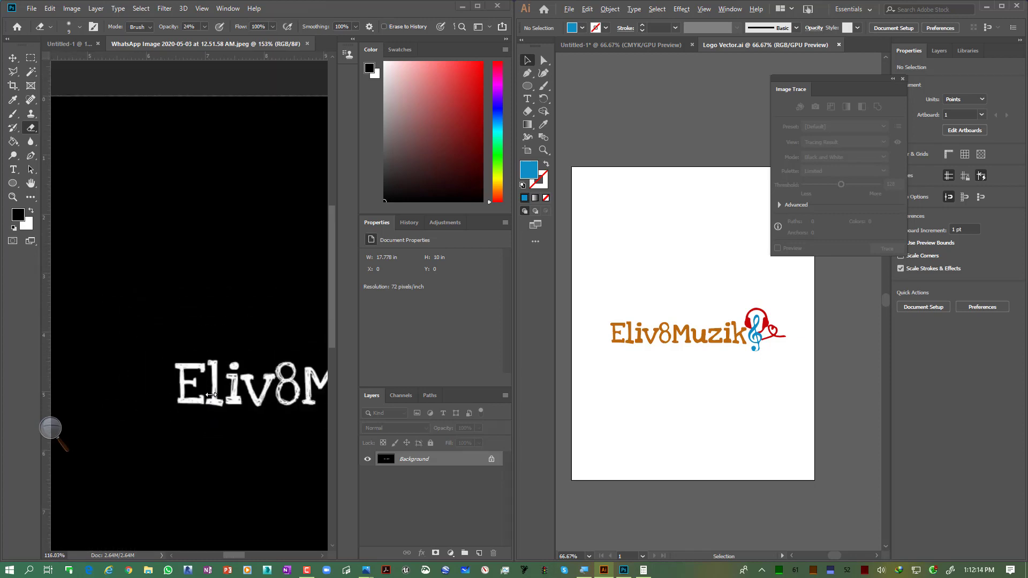
scroll(212, 393, down, 2)
scroll(690, 367, up, 2)
scroll(680, 354, down, 3)
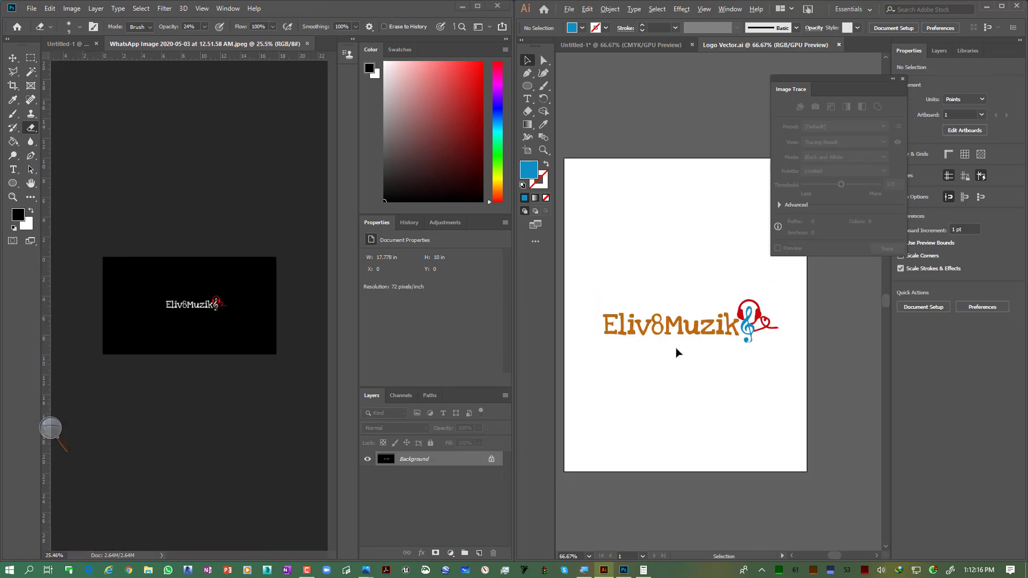
Step: Export the logo to the Desktop as Logo Vector.png with High (300 ppi) resolution and a transparent background
click(564, 10)
mouse_move(600, 197)
click(740, 208)
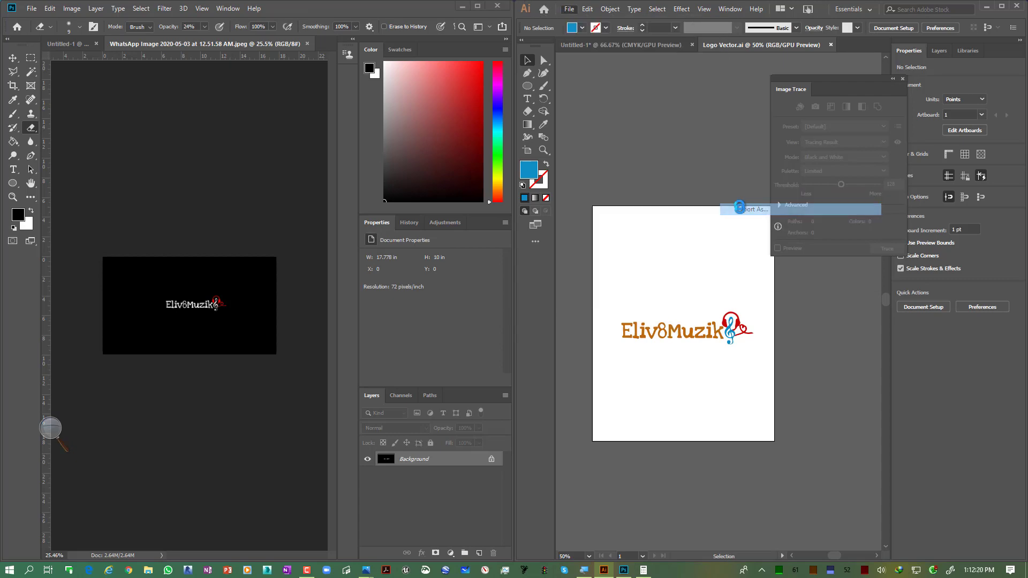
click(667, 247)
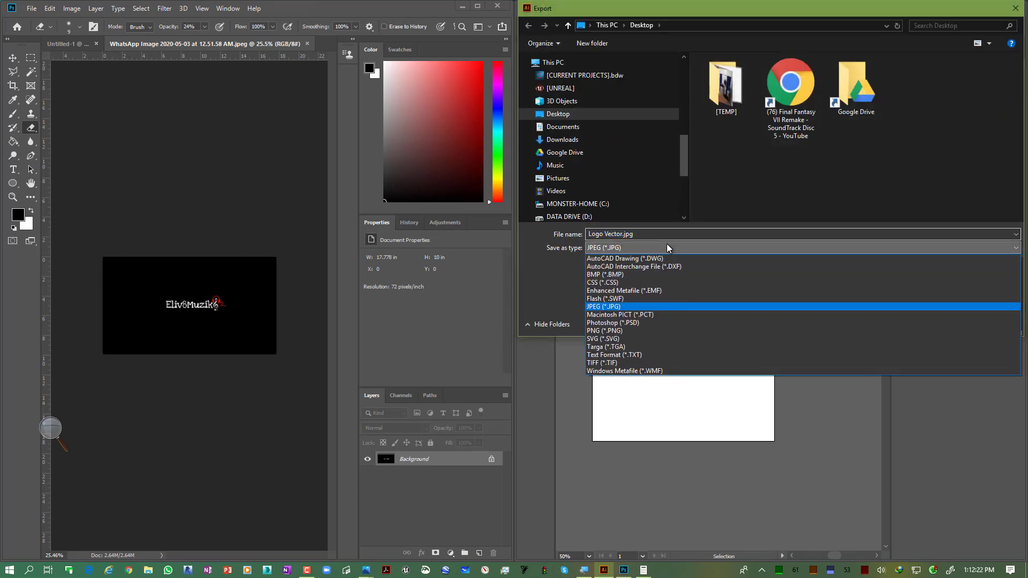
click(631, 331)
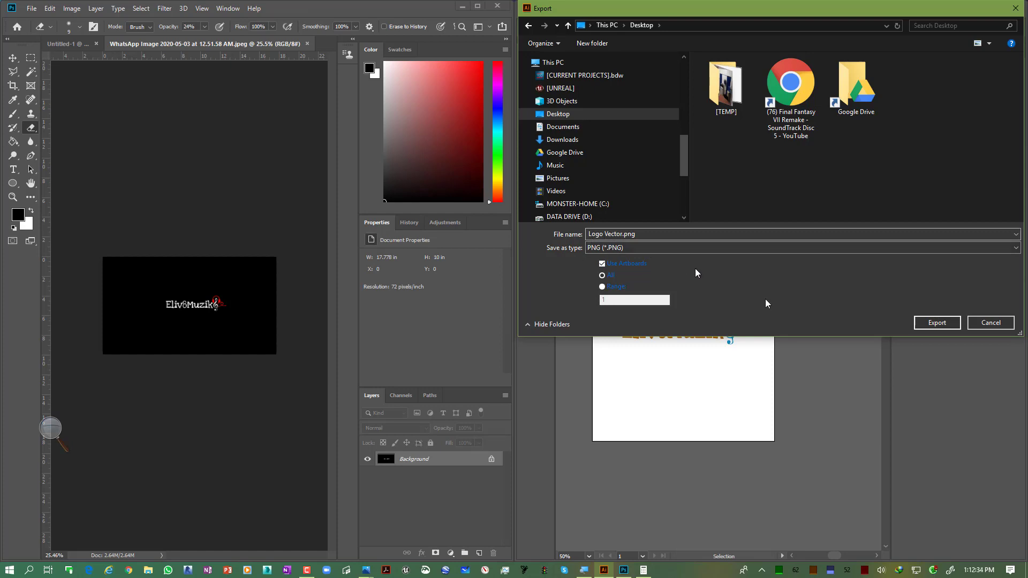
click(938, 323)
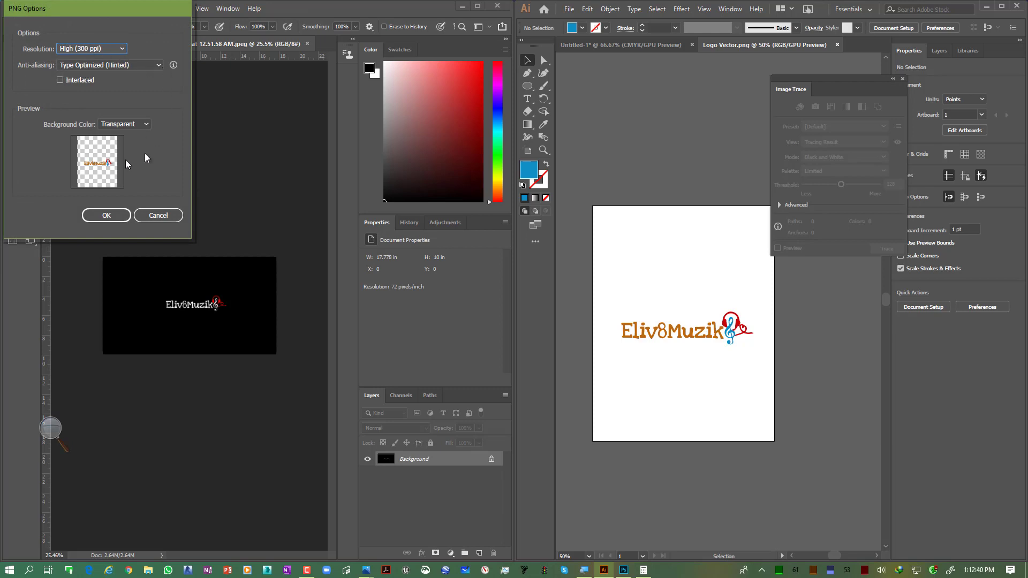
click(111, 45)
click(112, 44)
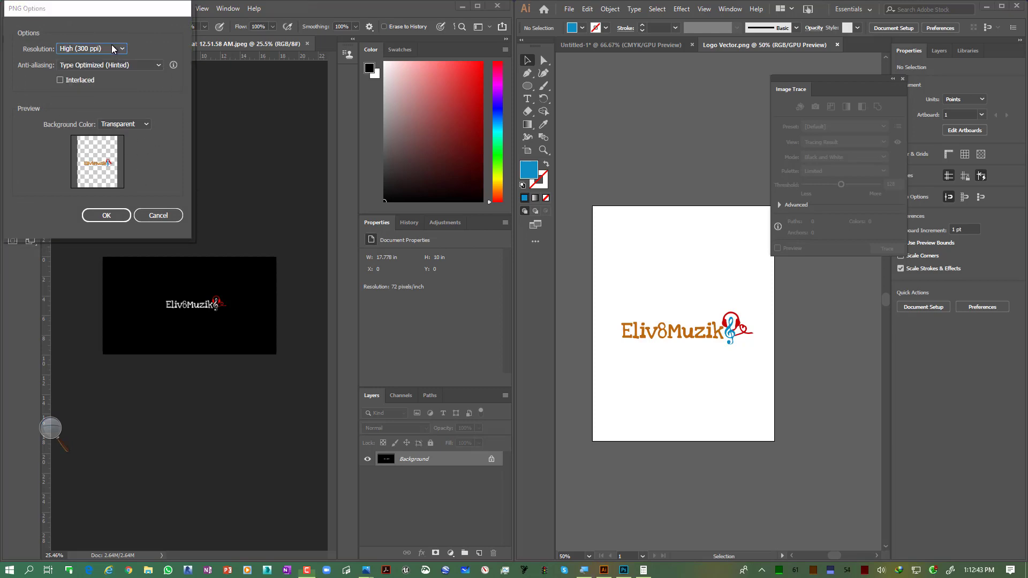
click(106, 215)
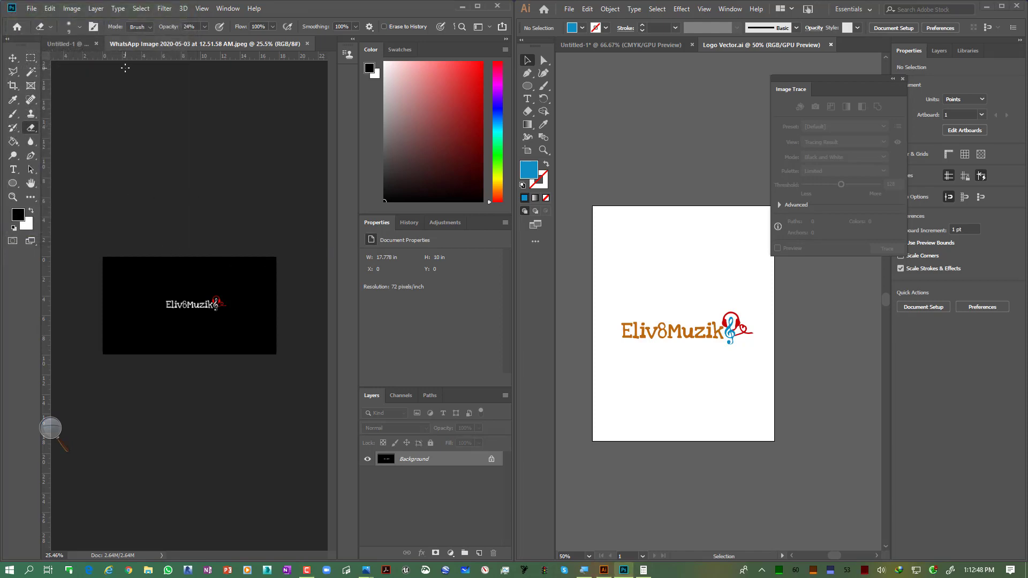
Step: Open the exported Logo Vector-01.png from the Desktop in Photoshop
click(31, 10)
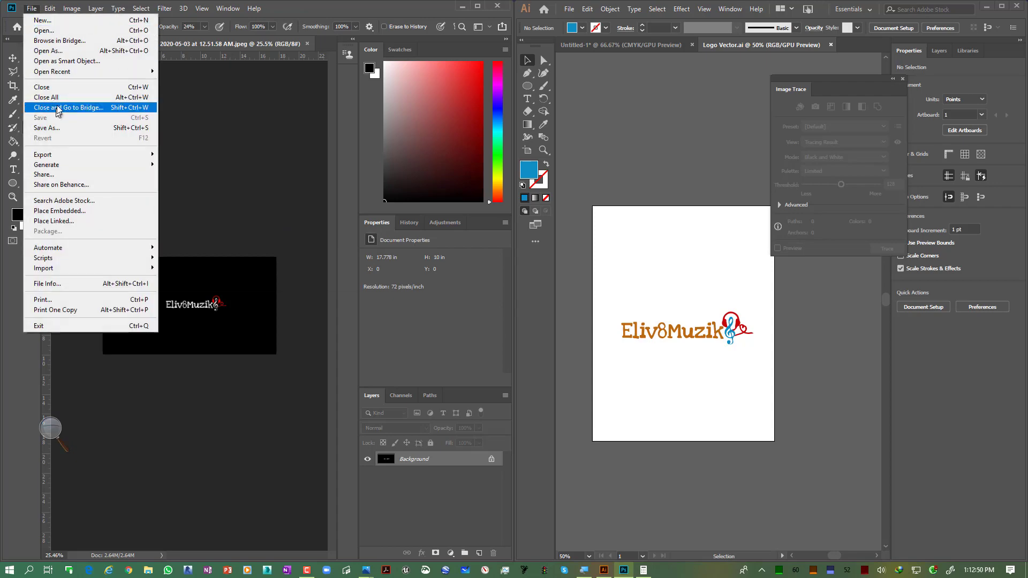
click(66, 34)
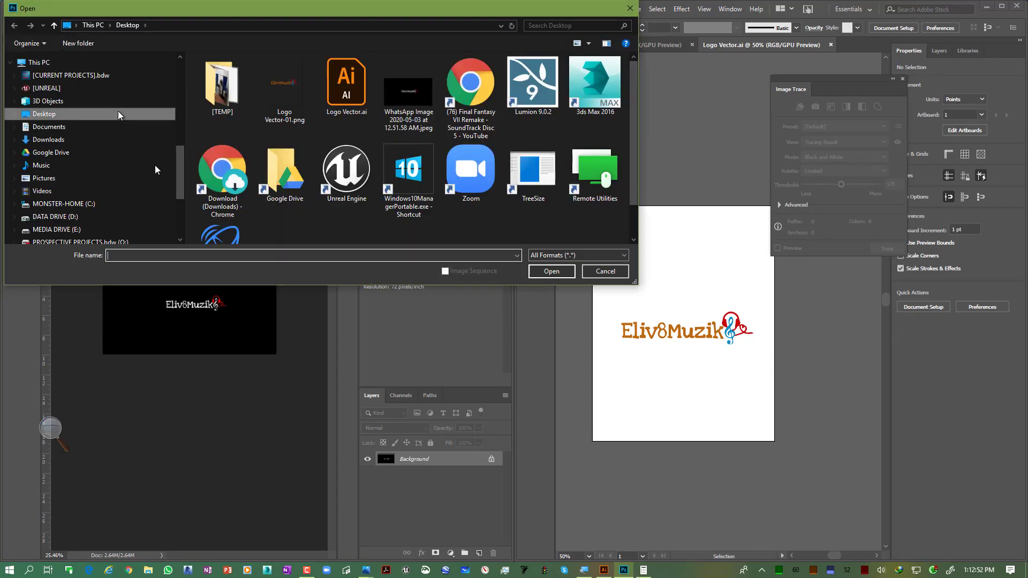
click(258, 90)
double_click(258, 90)
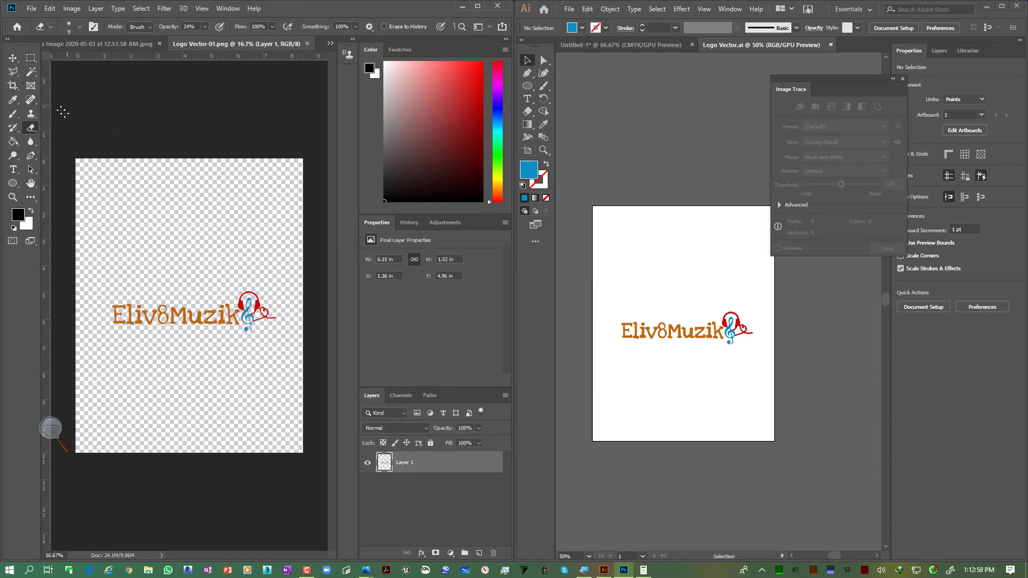
Step: Zoom into the exported PNG's lettering to examine its pixel edges
click(13, 57)
scroll(123, 320, up, 10)
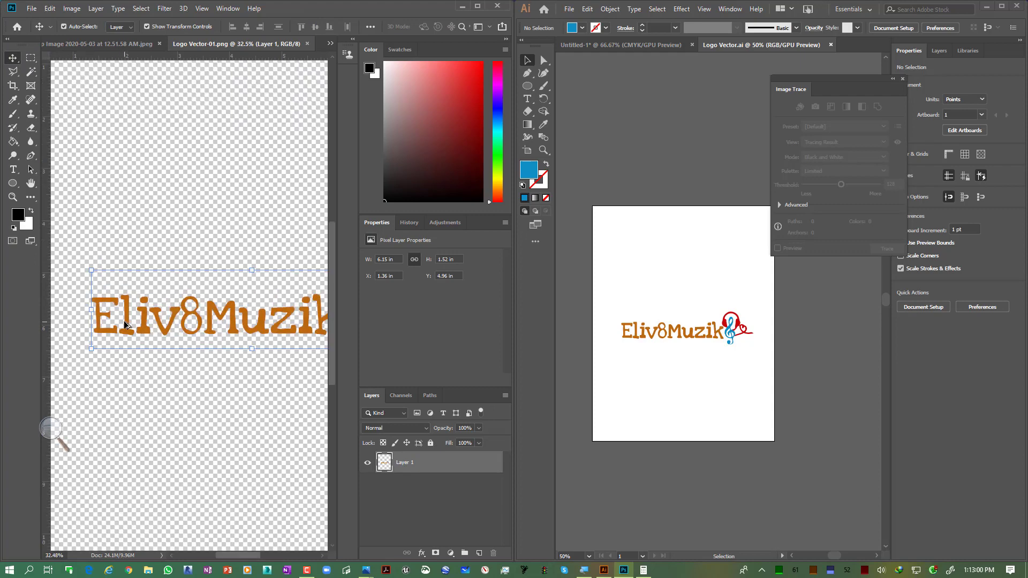
drag(179, 349, 24, 349)
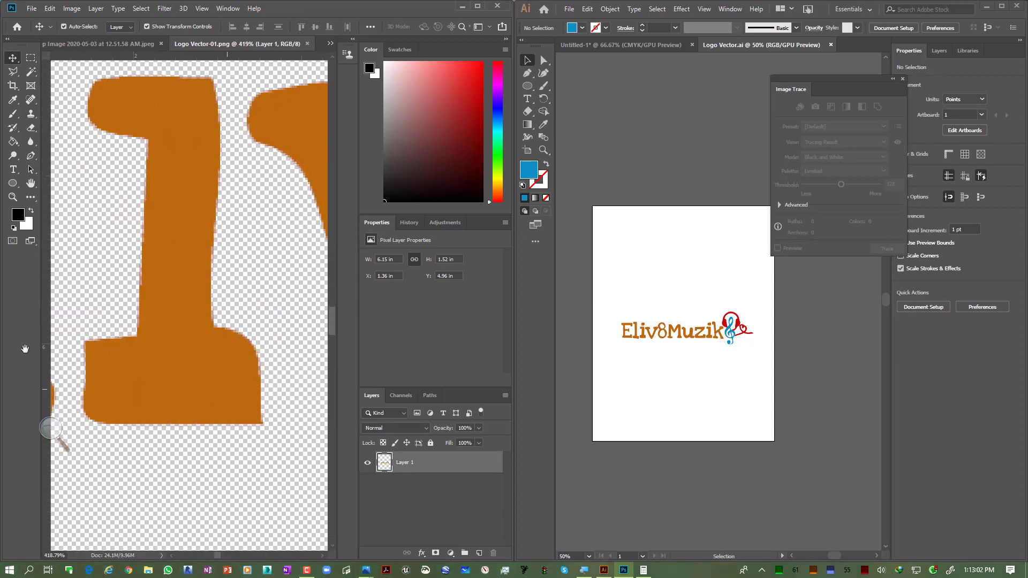
drag(268, 381, 243, 388)
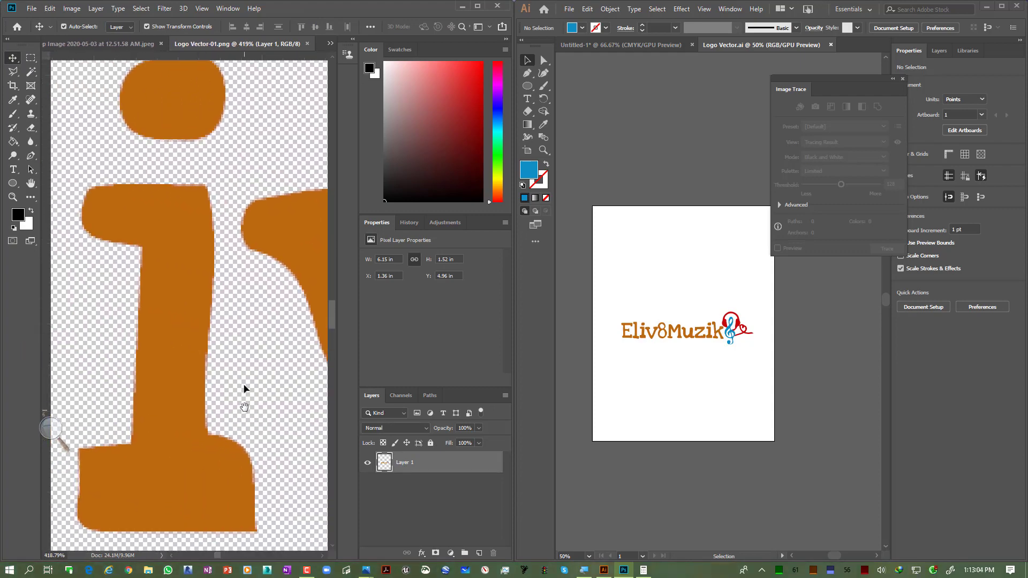
scroll(243, 388, up, 6)
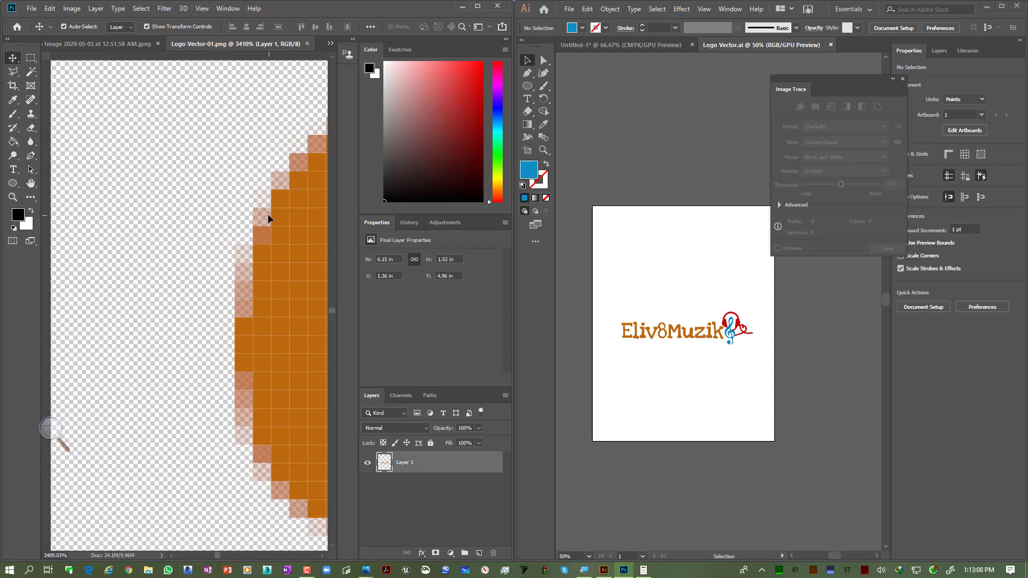
scroll(239, 270, down, 10)
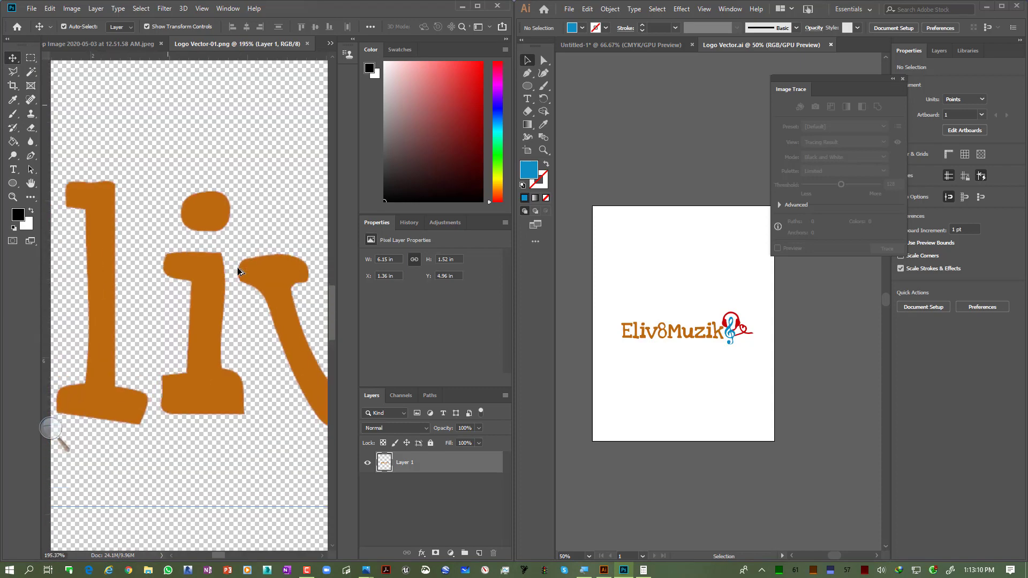
scroll(238, 272, down, 3)
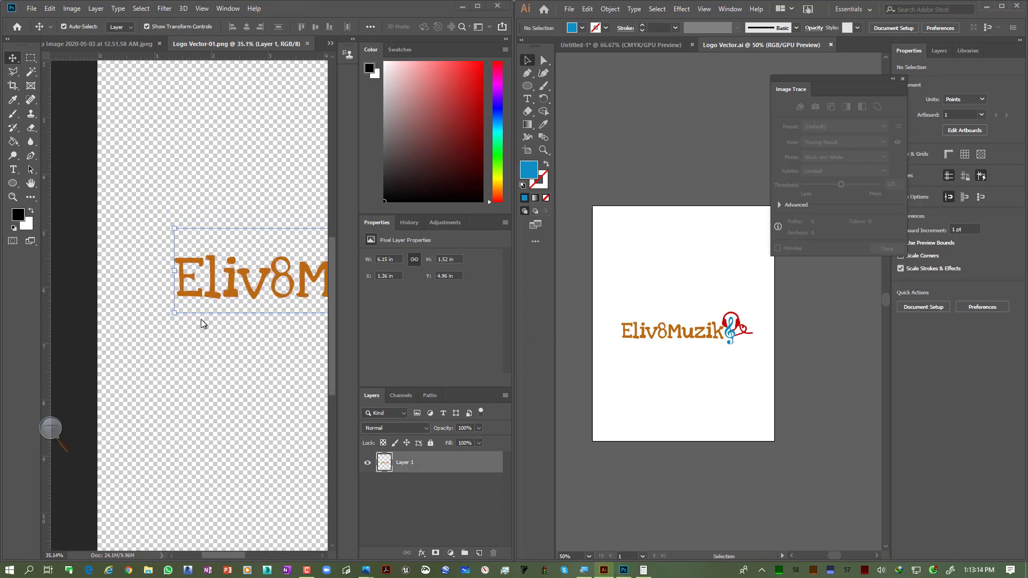
scroll(276, 261, up, 10)
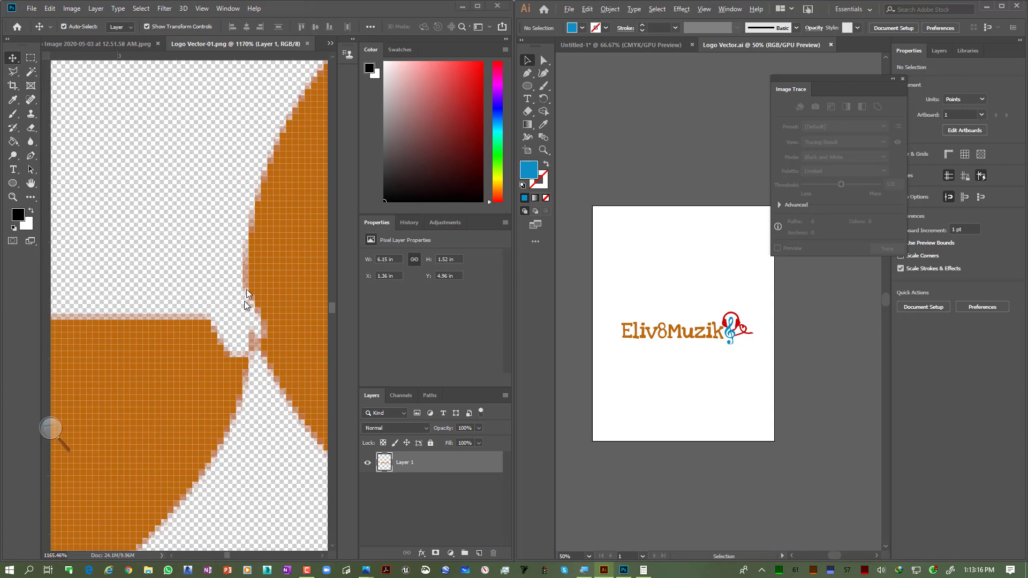
scroll(651, 392, down, 6)
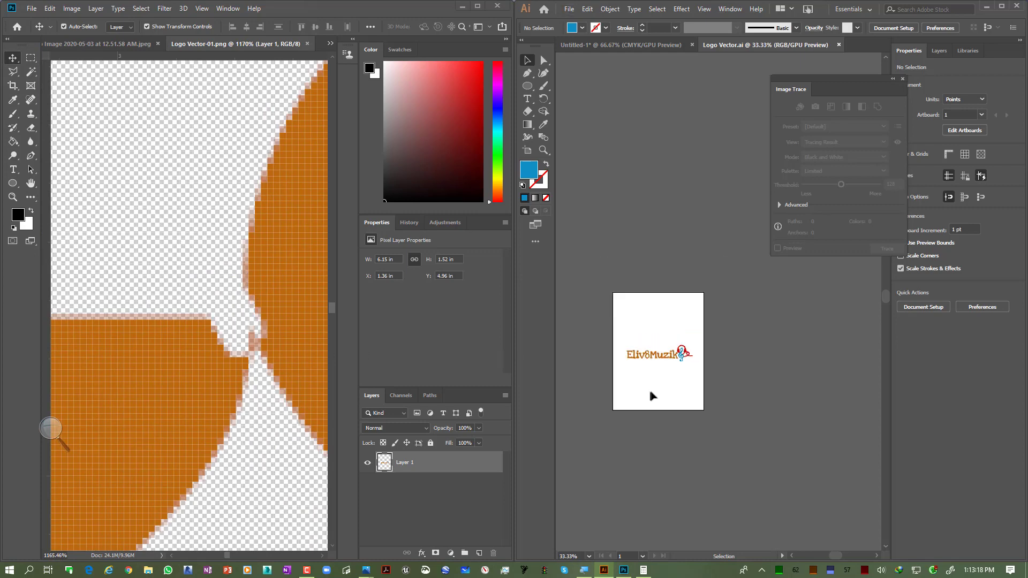
Step: Drag the vector logo to the right so it overhangs the artboard edge
scroll(651, 392, up, 2)
drag(728, 224, 670, 406)
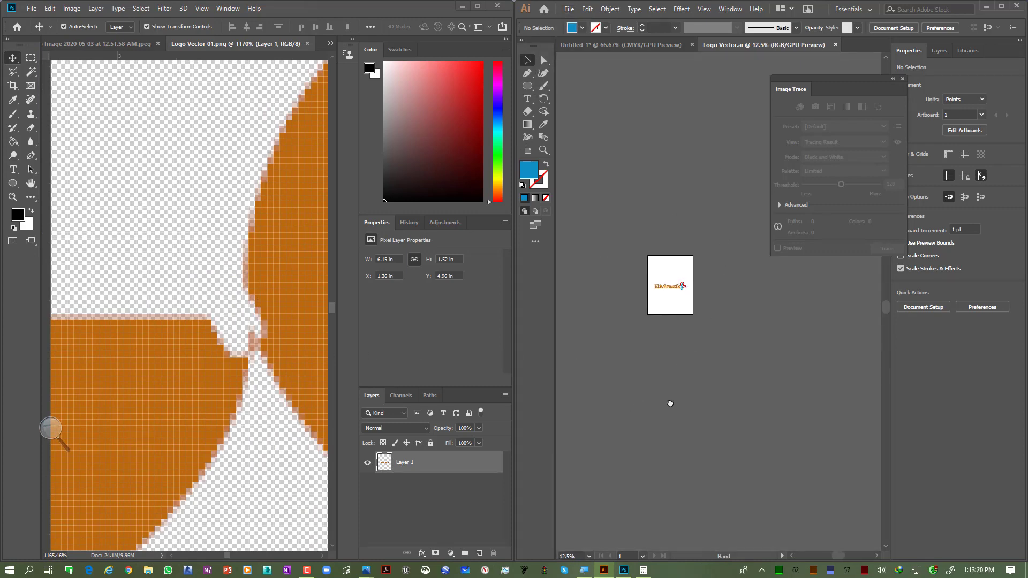
scroll(677, 291, up, 3)
drag(705, 300, 742, 324)
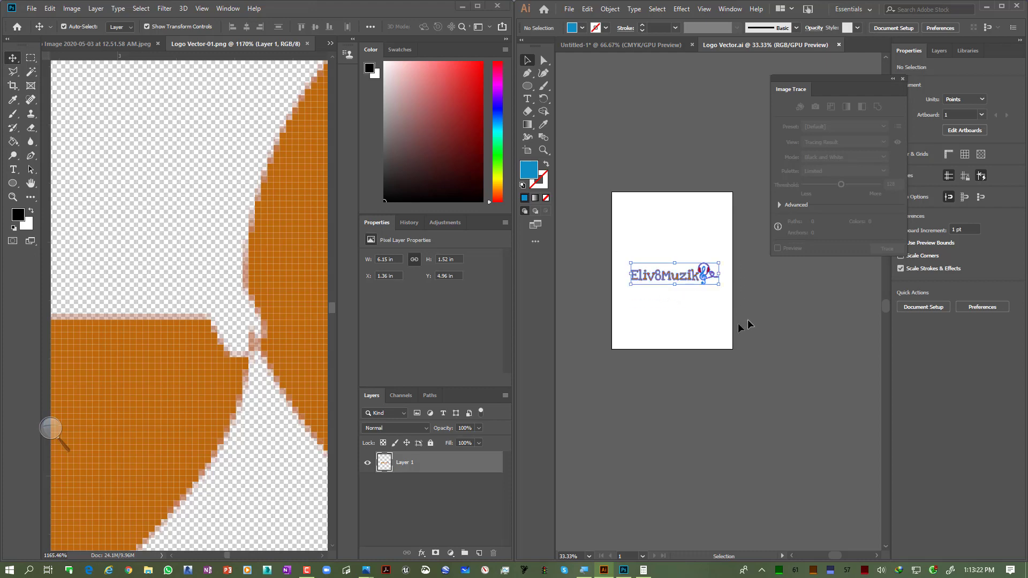
scroll(660, 331, down, 2)
drag(672, 302, 760, 271)
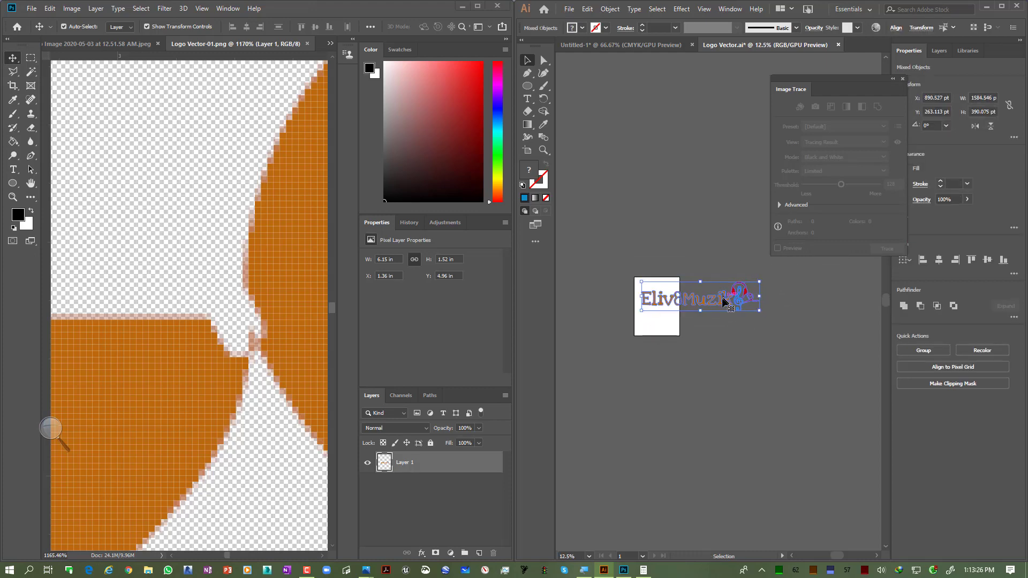
click(632, 320)
Step: Zoom into the vector letter E at 400% to compare its edges
scroll(638, 311, up, 11)
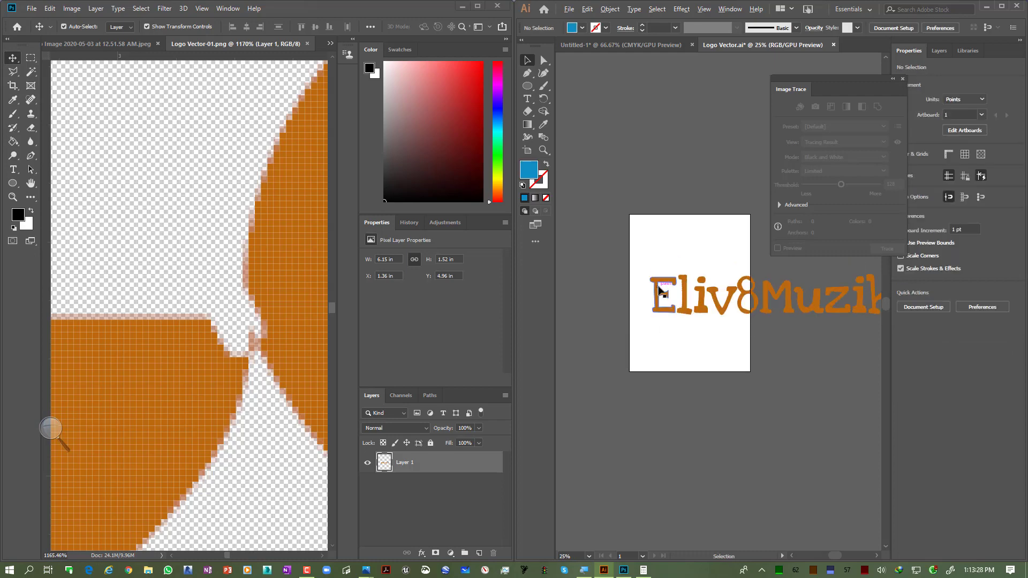
scroll(650, 266, down, 1)
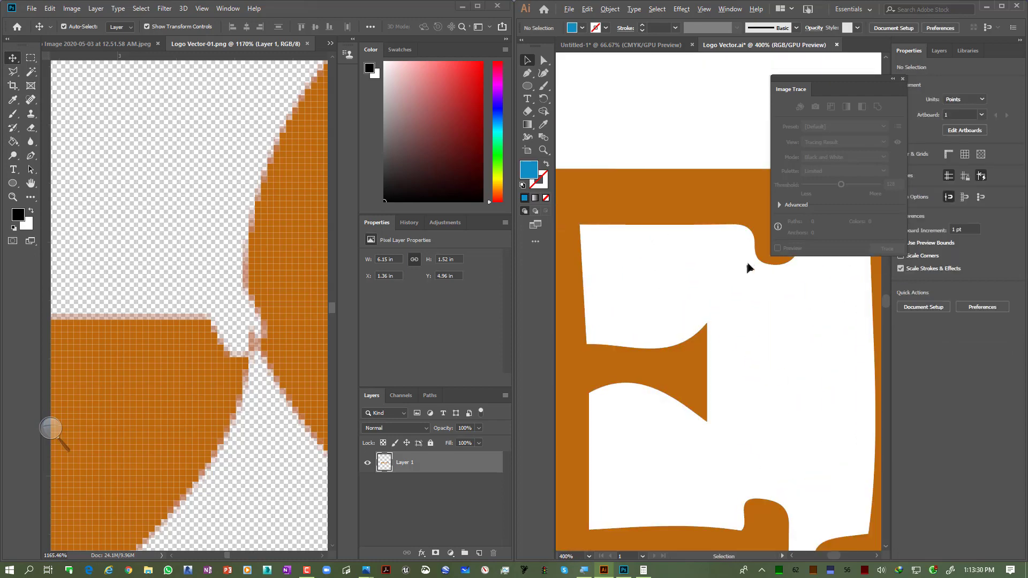
scroll(294, 307, down, 3)
scroll(292, 306, down, 12)
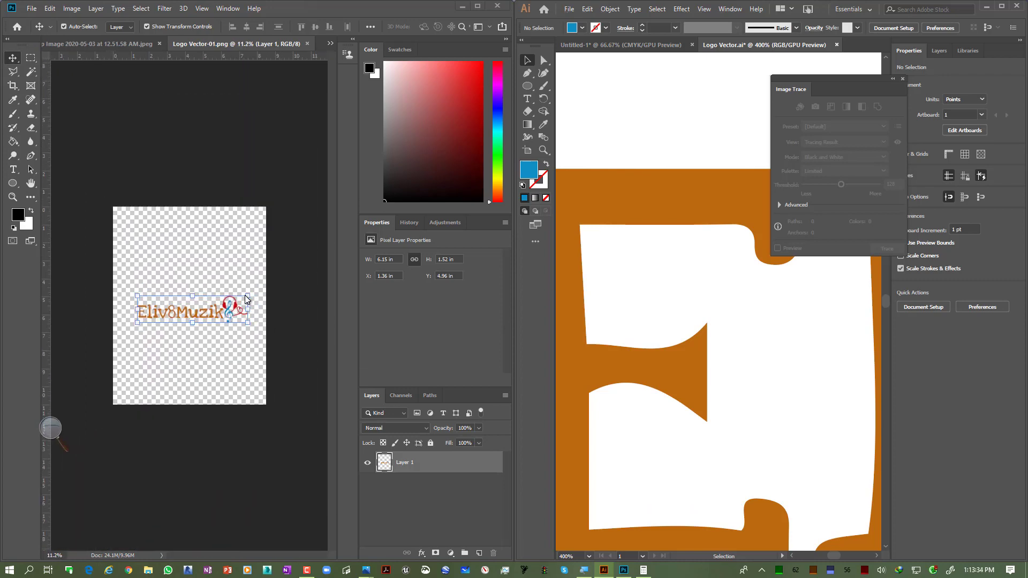
Step: Scale the PNG logo layer up to about 453% and commit the transform
drag(247, 298, 605, 147)
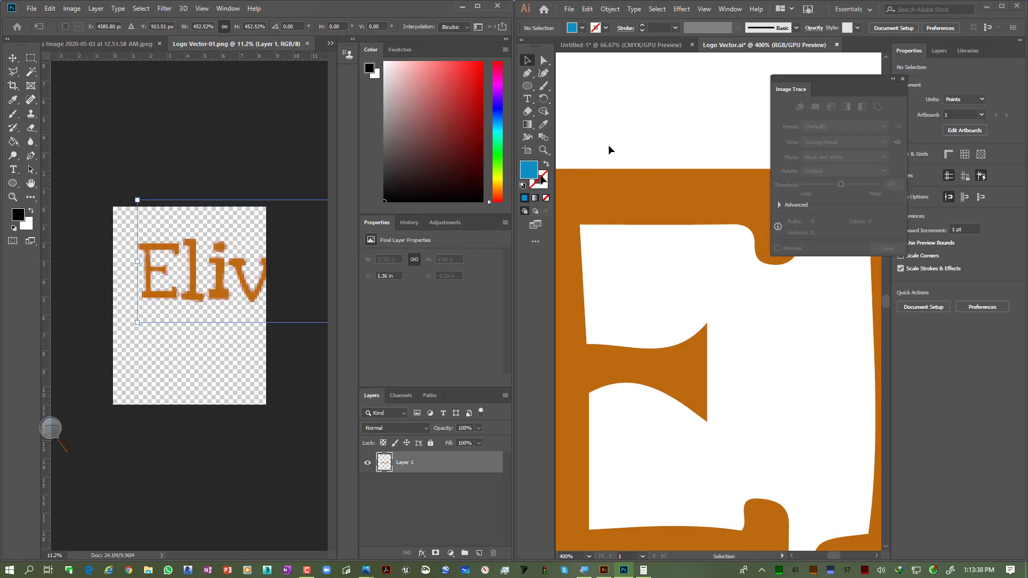
drag(236, 290, 227, 320)
key(Return)
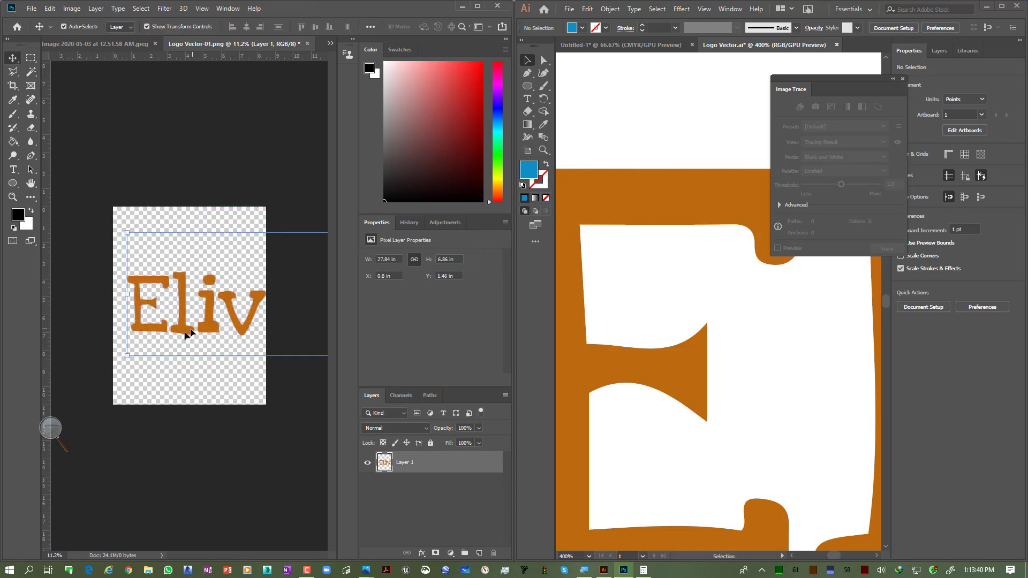
Step: Zoom into the enlarged PNG lettering to examine its blurred edges
scroll(186, 289, up, 10)
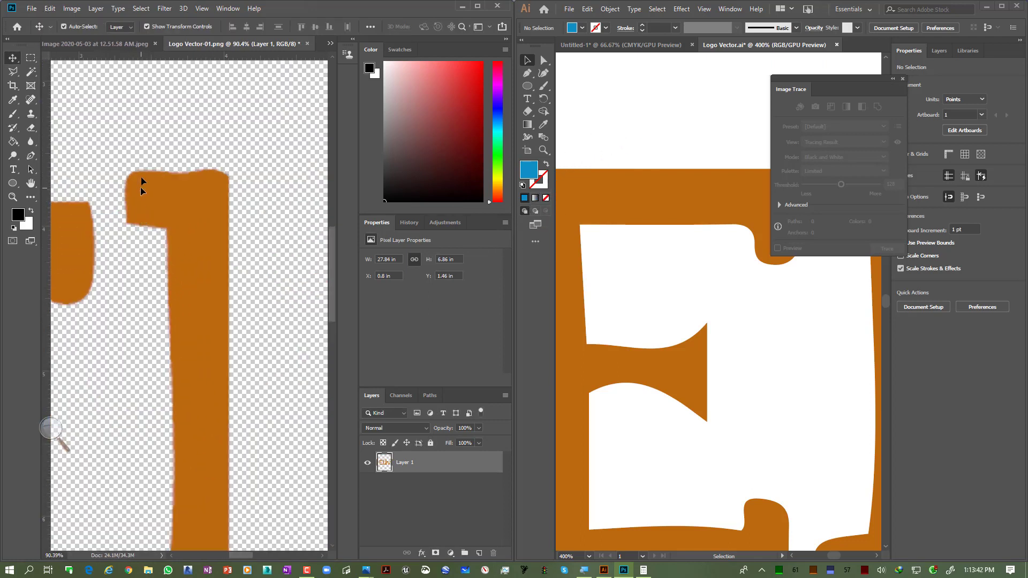
scroll(150, 169, up, 6)
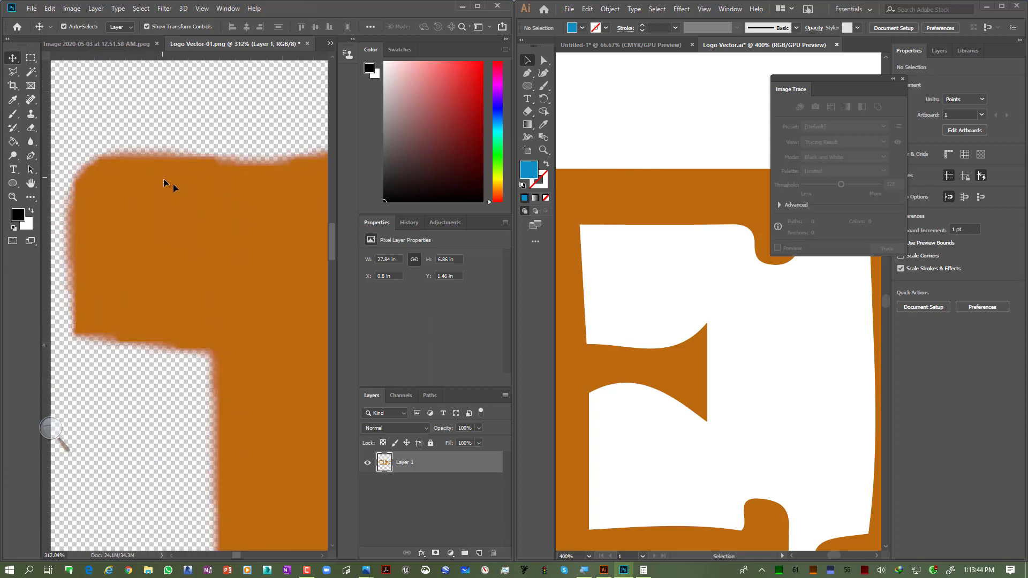
scroll(195, 306, down, 14)
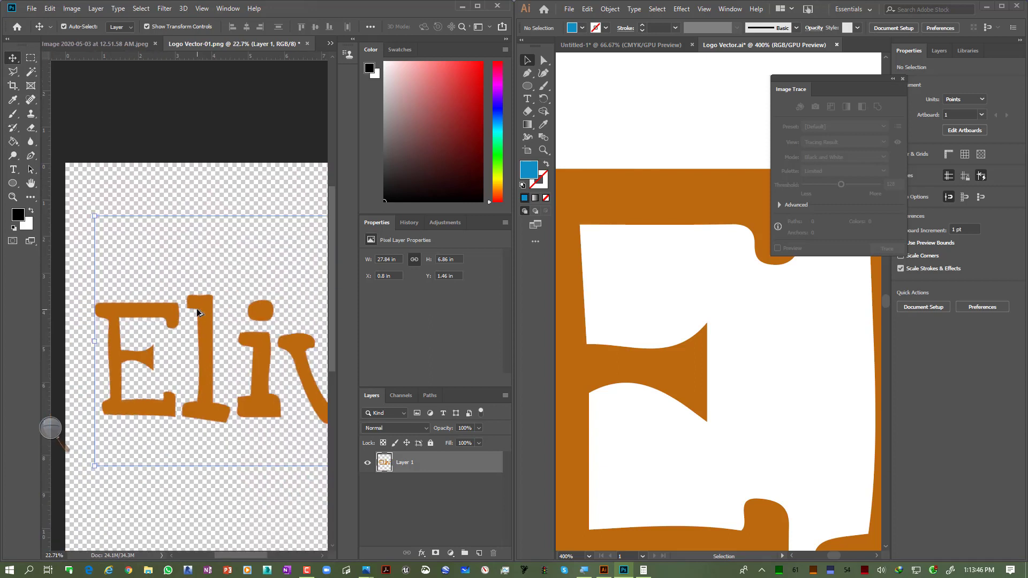
Step: Undo the PNG logo's enlargement
key(ctrl+z)
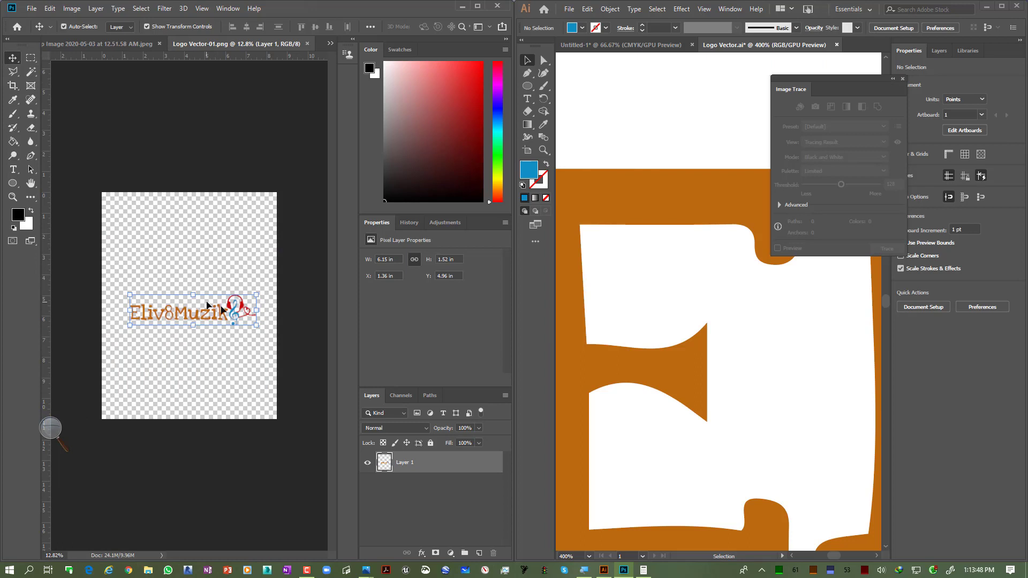
scroll(673, 262, down, 8)
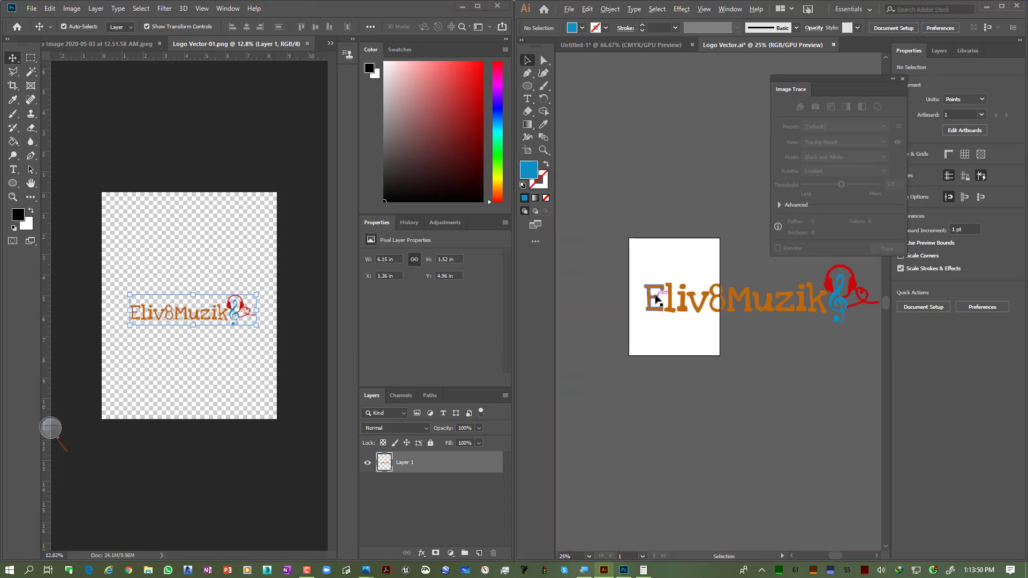
Step: Widen the Illustrator artboard with the Artboard tool to about 1728 pt so it fits the whole logo
click(527, 152)
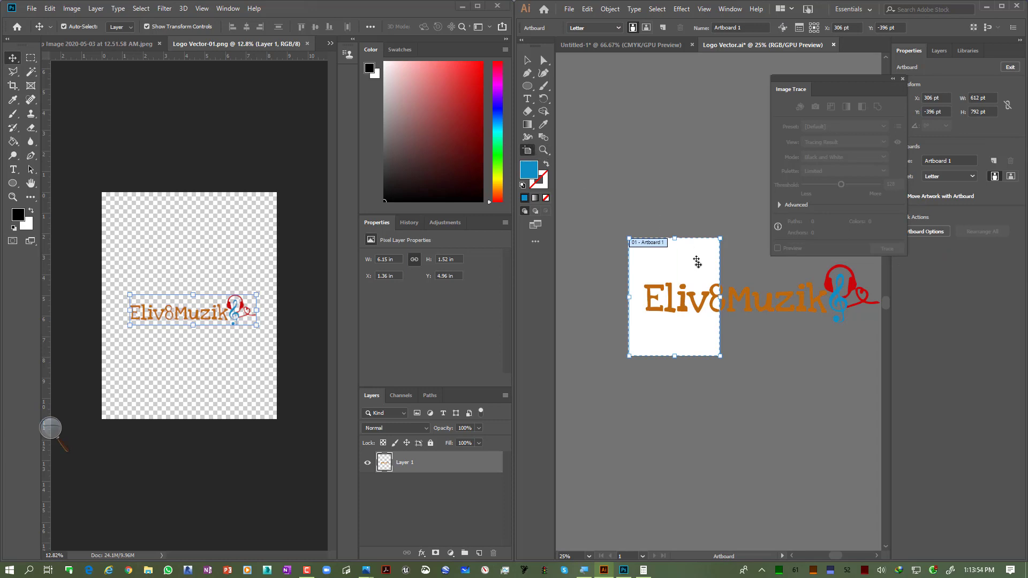
drag(702, 290, 854, 321)
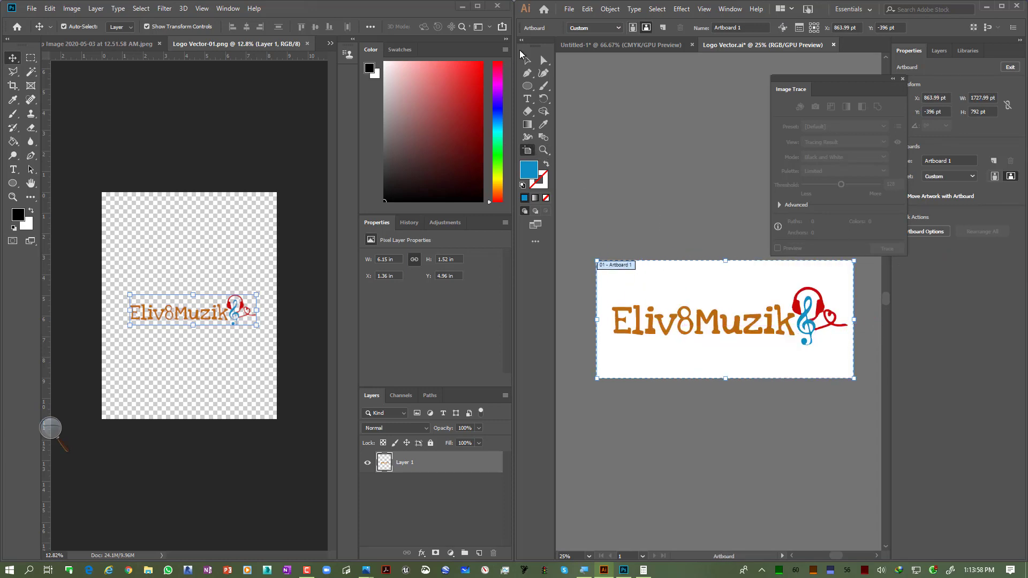
Step: Export the artboard as a PNG named Logo Vector (large) to the Desktop, using artboards
click(569, 9)
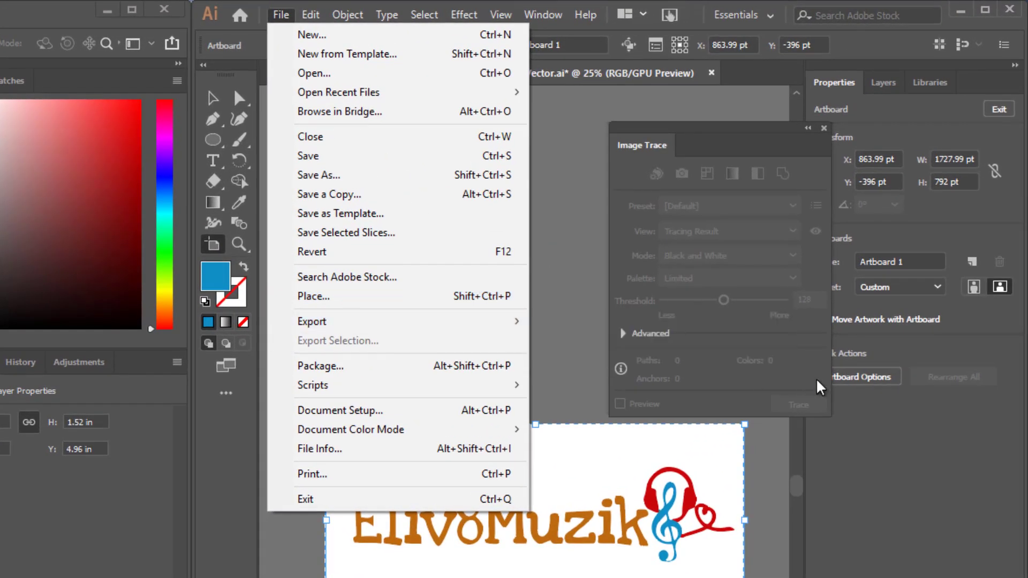
mouse_move(503, 322)
click(568, 339)
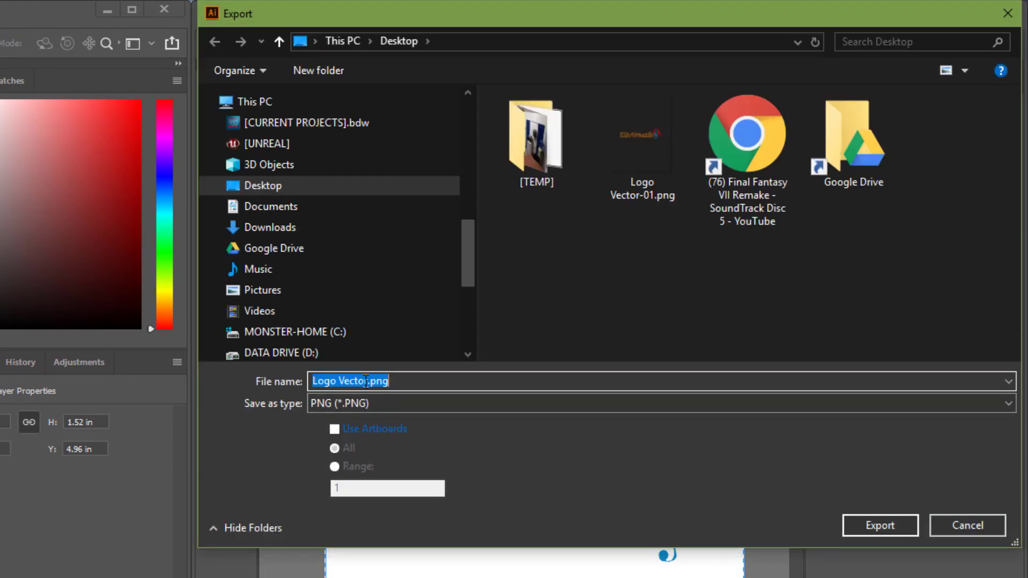
drag(369, 379, 498, 392)
key(BackSpace)
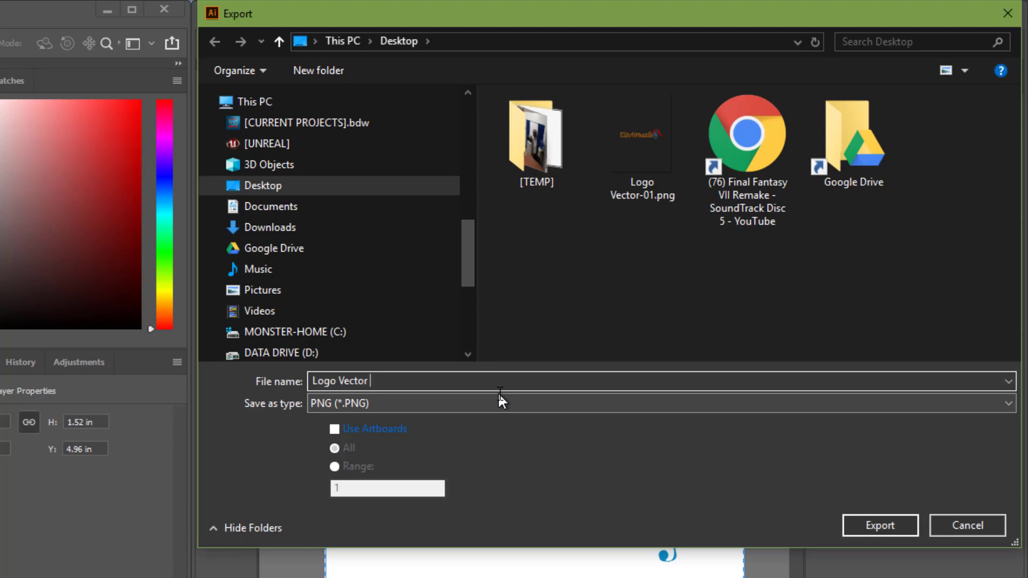
text((large)
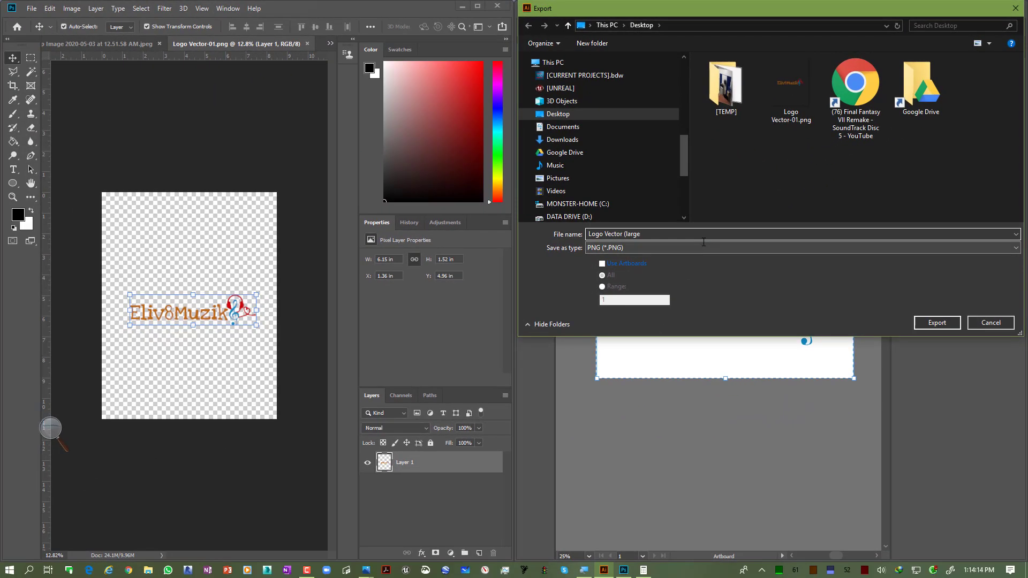
click(602, 263)
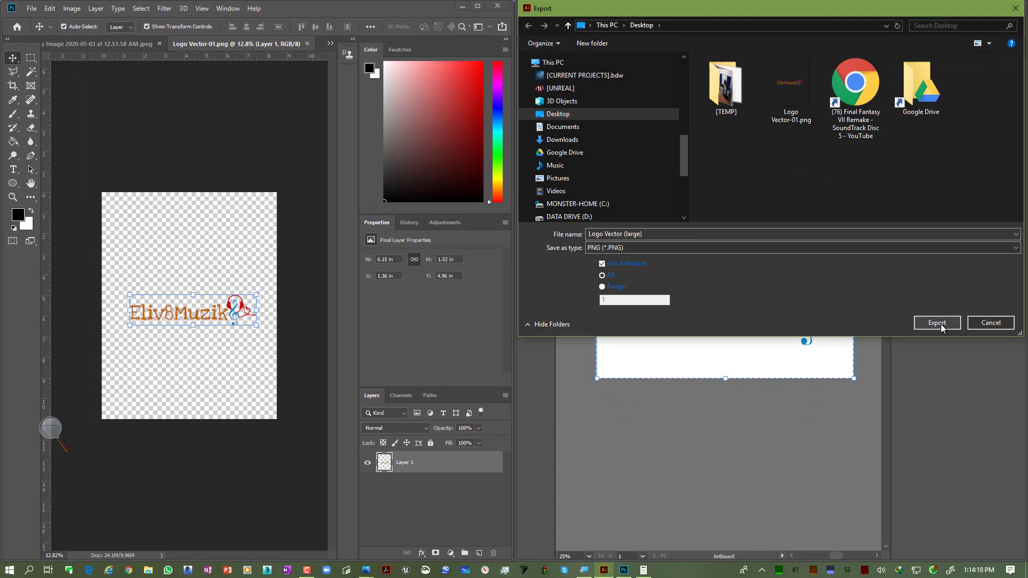
click(937, 323)
key(Return)
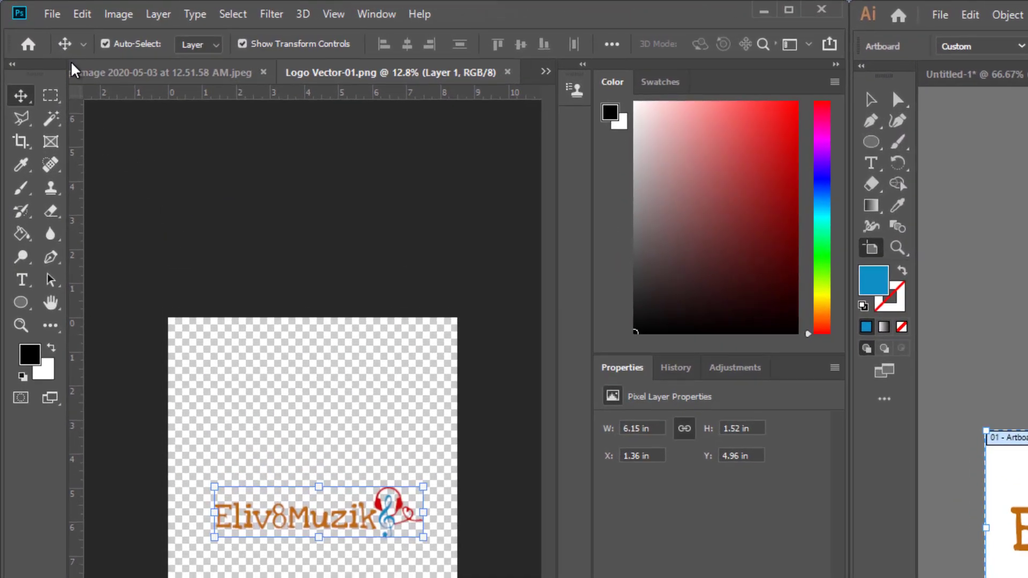
Step: Open the exported Logo Vector (large)-01.png in Photoshop and zoom into its lettering to inspect the edges
click(32, 9)
click(70, 50)
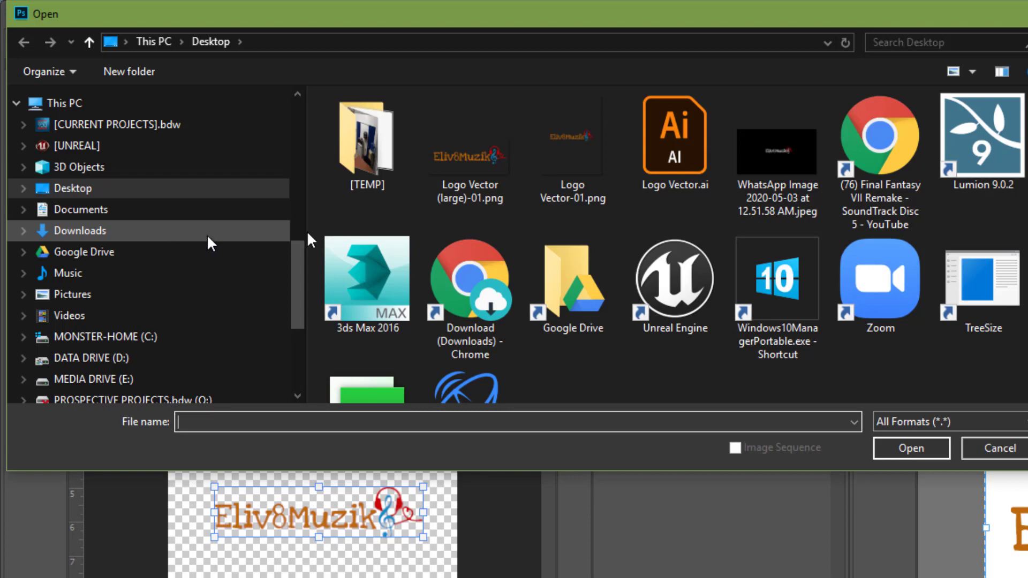
double_click(452, 164)
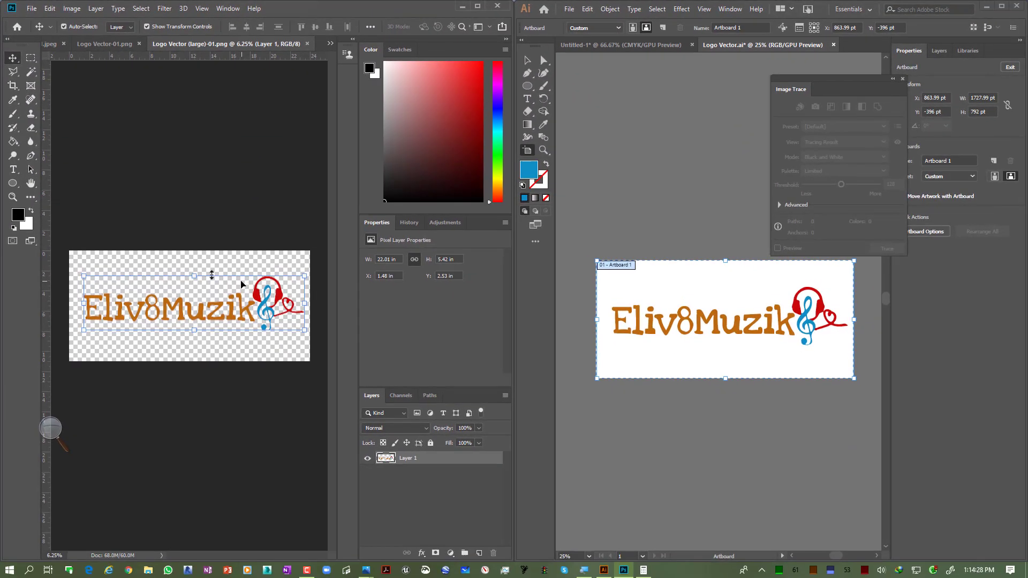
scroll(140, 327, up, 10)
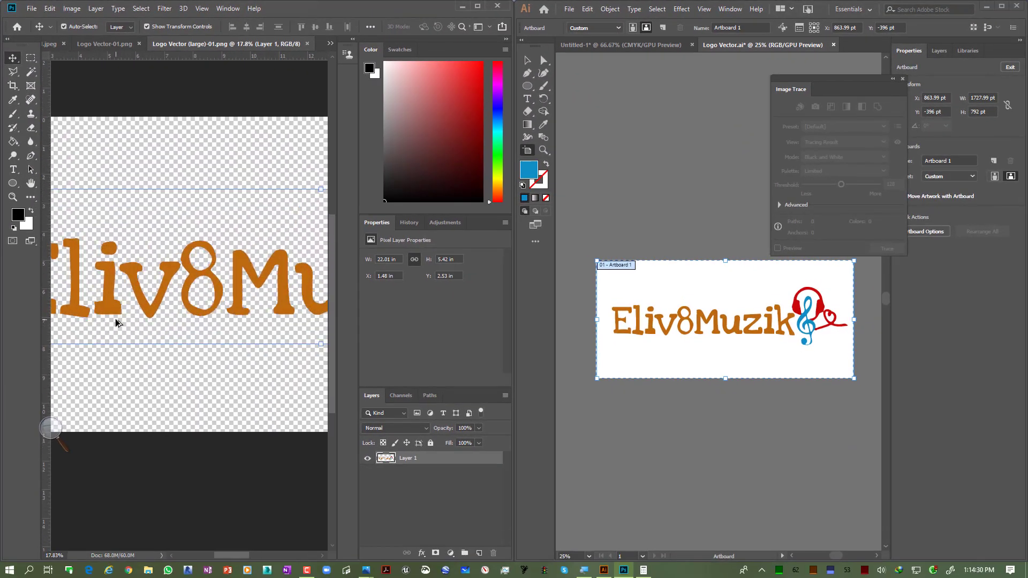
scroll(158, 297, up, 6)
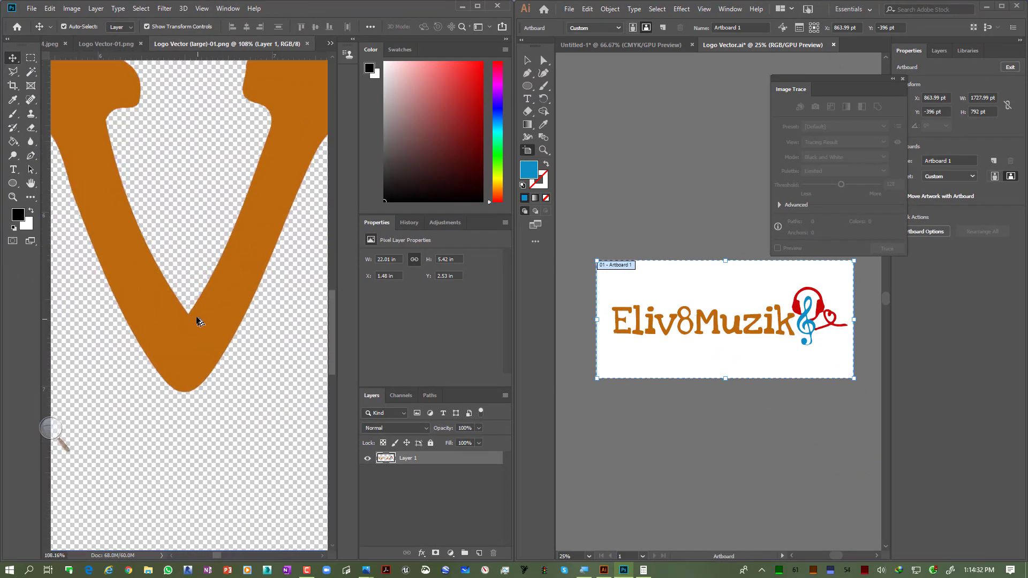
scroll(166, 372, up, 8)
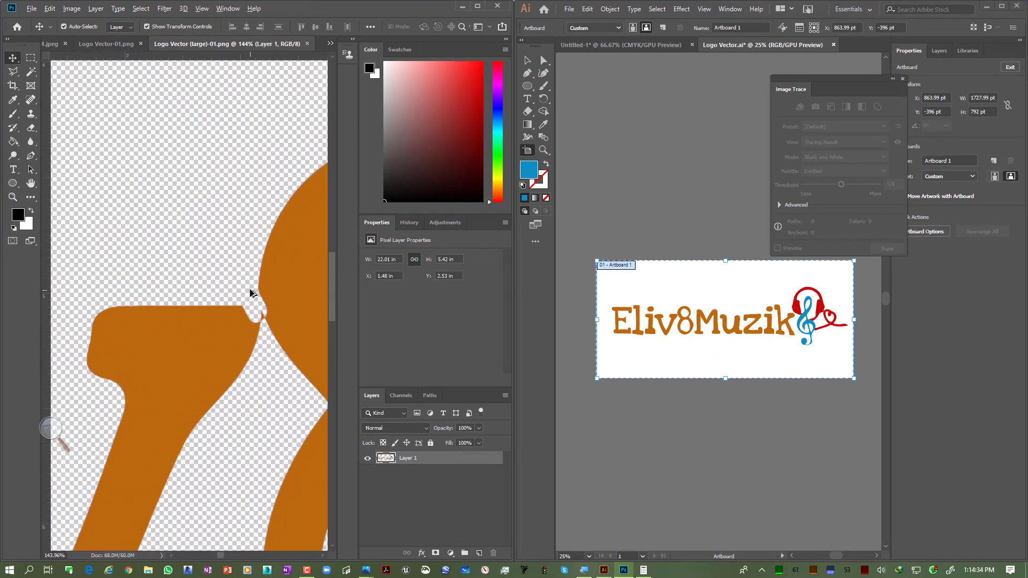
scroll(222, 335, down, 20)
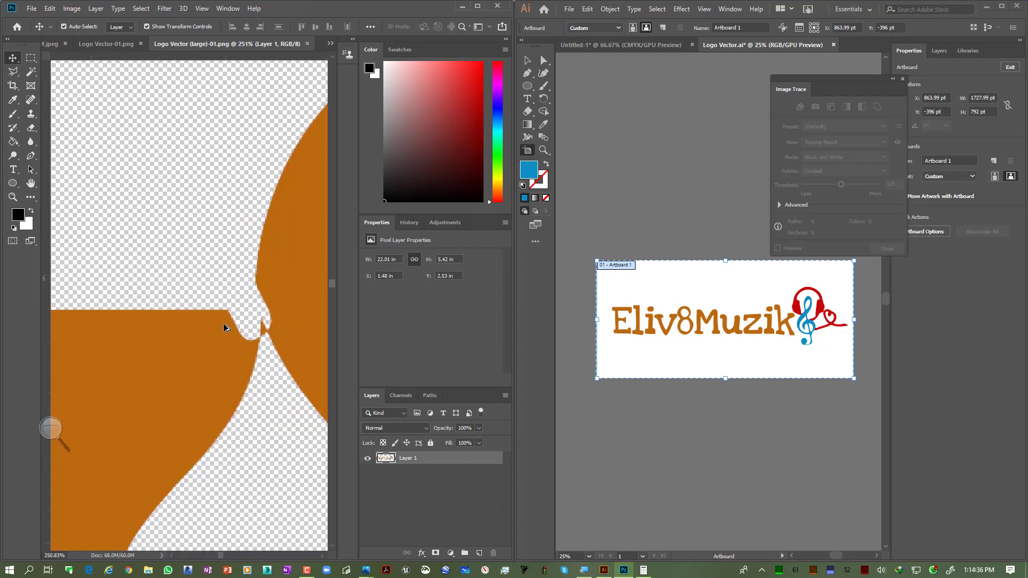
Step: Drag the large logo layer into the WhatsApp Image document and move it below the original logo
click(124, 44)
drag(188, 315, 197, 294)
drag(252, 42, 268, 454)
key(ctrl+z)
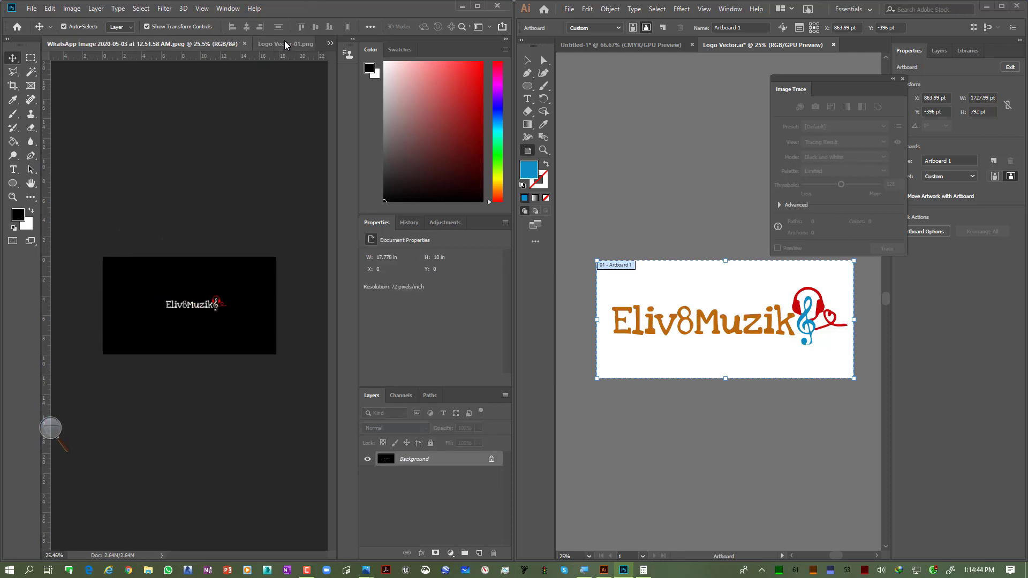
key(ctrl+shift+z)
scroll(176, 310, up, 6)
scroll(173, 313, down, 3)
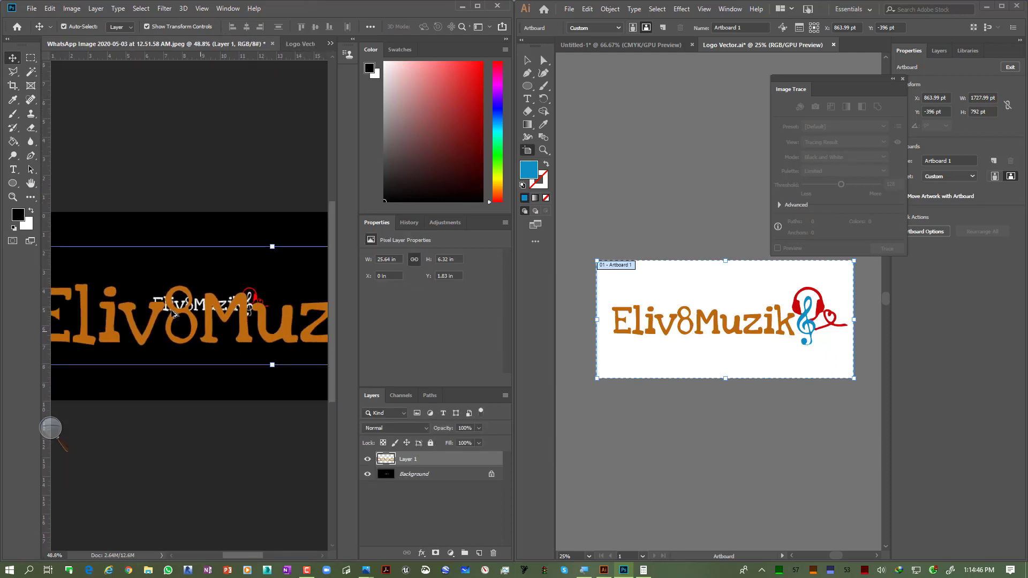
drag(172, 312, 180, 319)
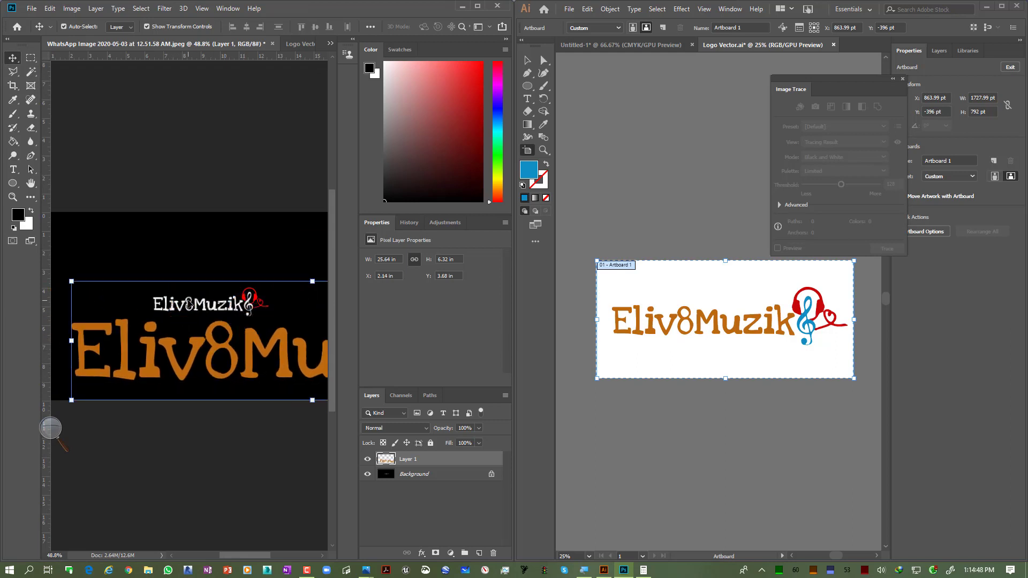
Step: Paste the small PNG logo as a new layer into the Logo Vector (large)-01.png document
click(302, 44)
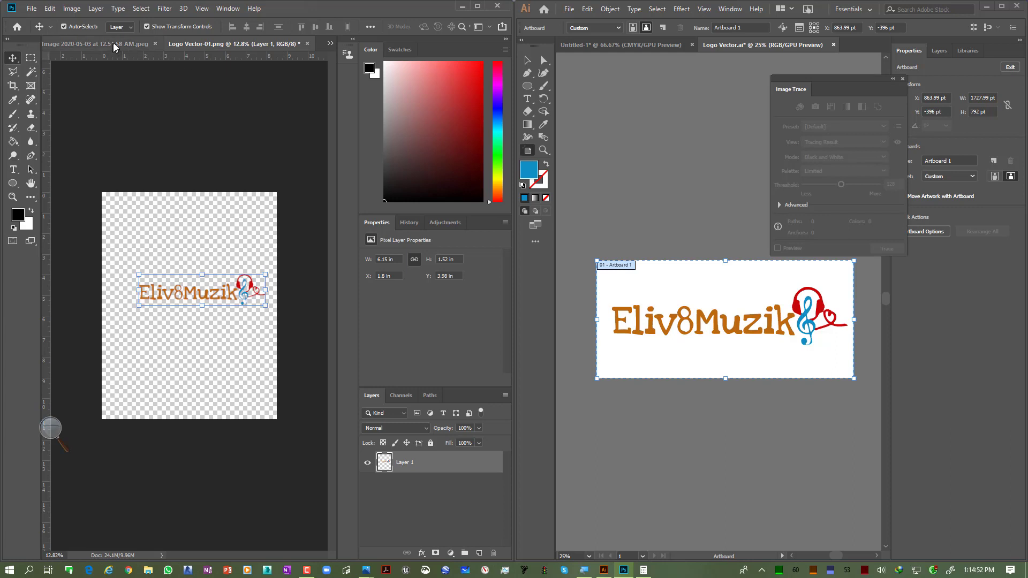
click(328, 44)
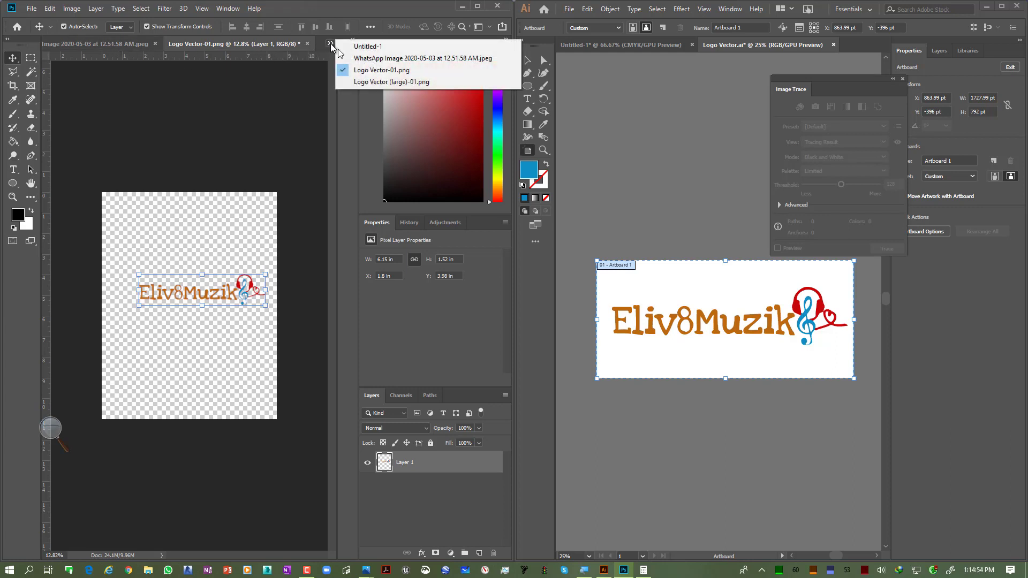
click(364, 81)
key(ctrl+v)
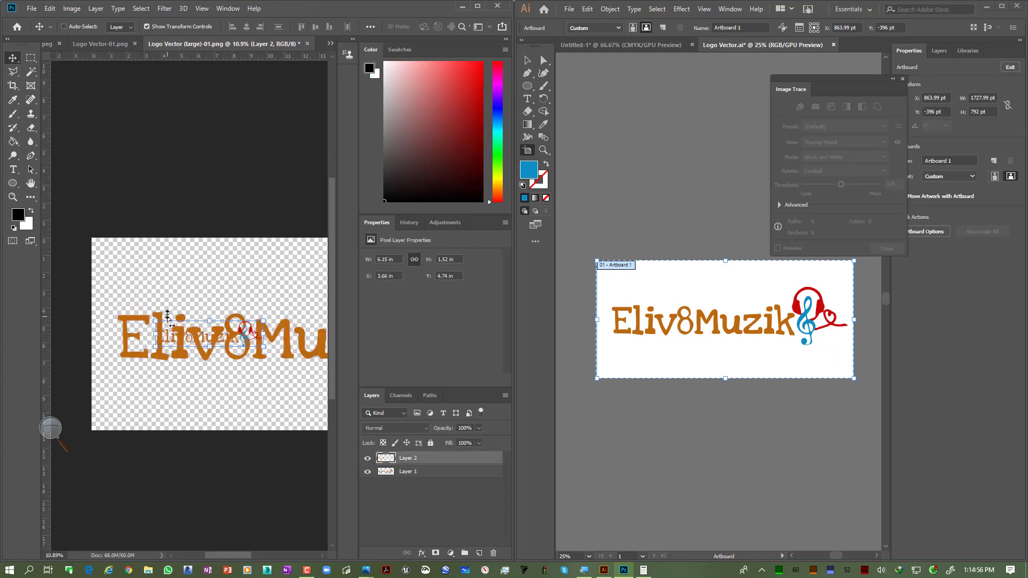
Step: Move the pasted small logo below the large lettering
drag(204, 339, 246, 327)
key(ctrl+z)
click(441, 460)
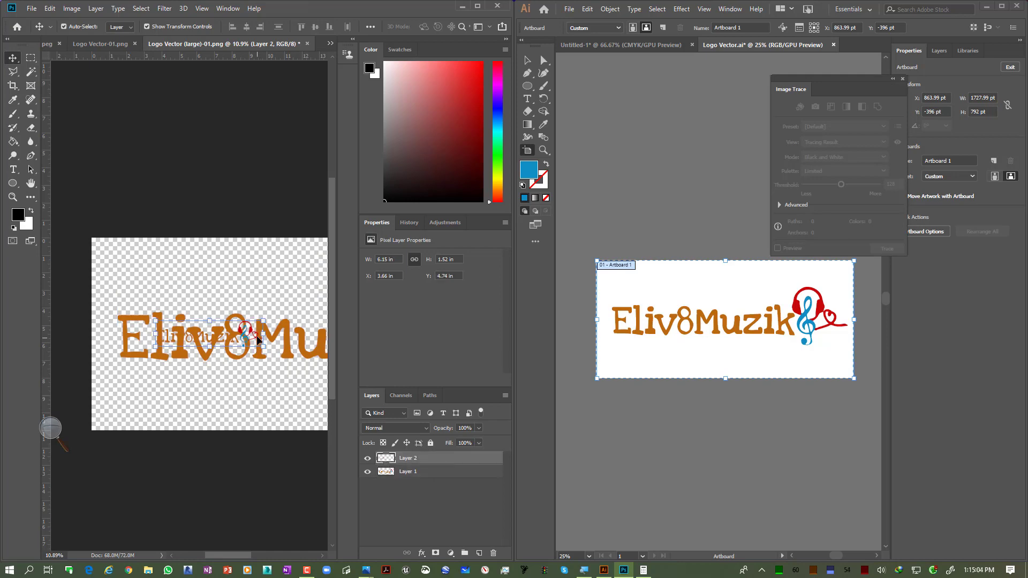
drag(258, 339, 226, 405)
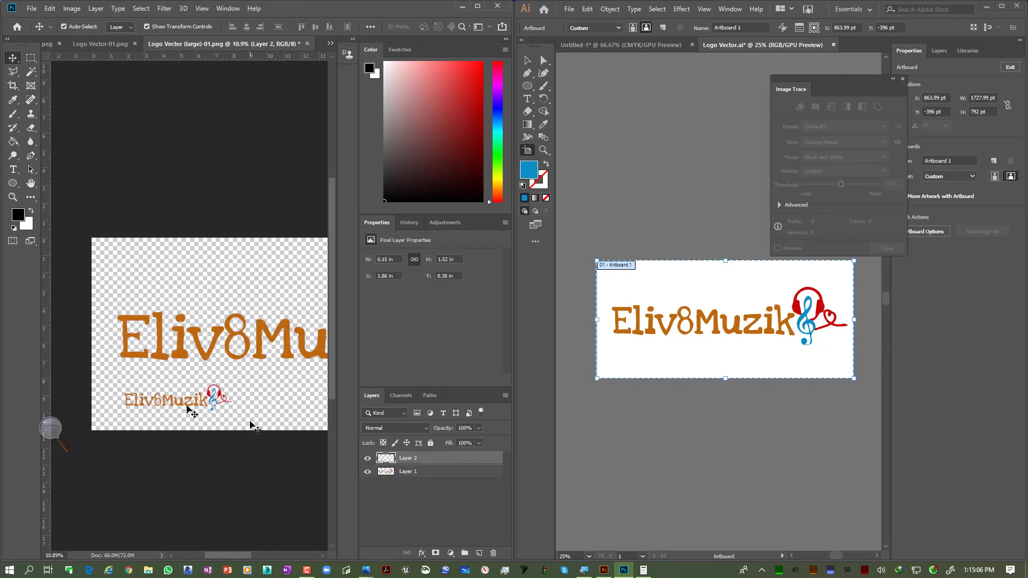
Step: Move the small logo next to the large letter E and zoom in to compare both letters' edges
scroll(132, 407, up, 8)
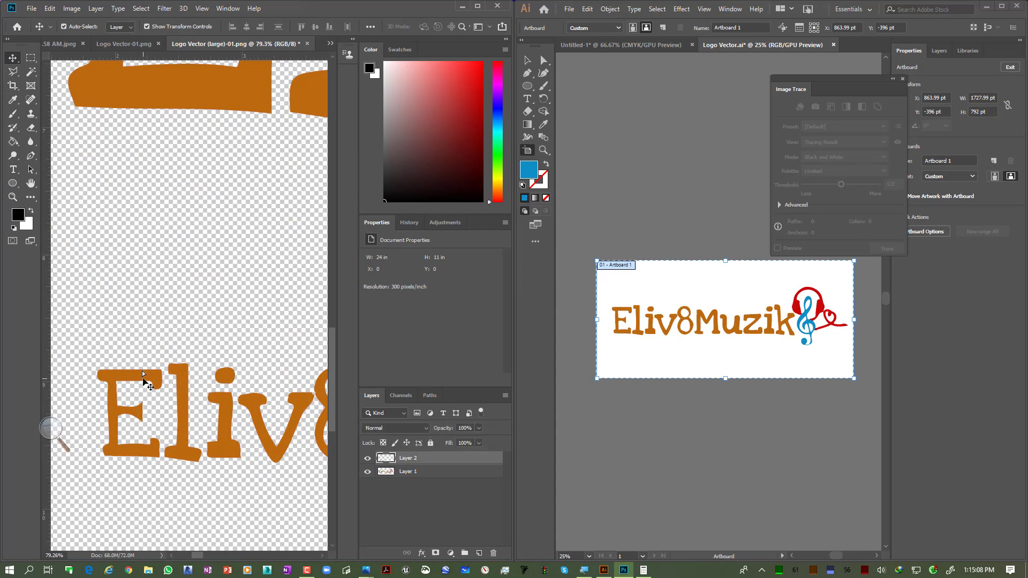
drag(143, 378, 218, 271)
scroll(118, 140, up, 3)
scroll(156, 279, up, 10)
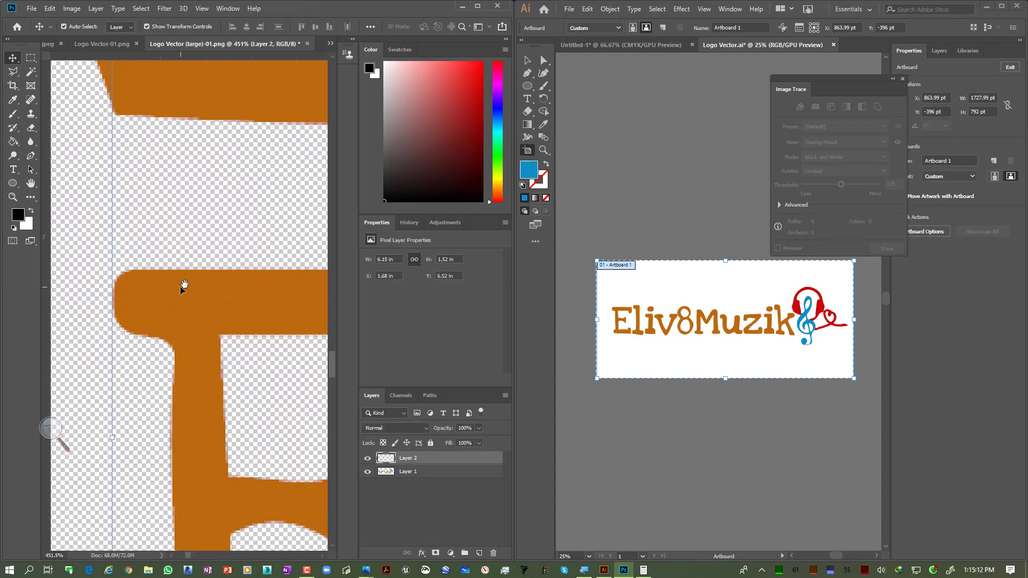
drag(175, 218, 173, 456)
scroll(134, 264, down, 20)
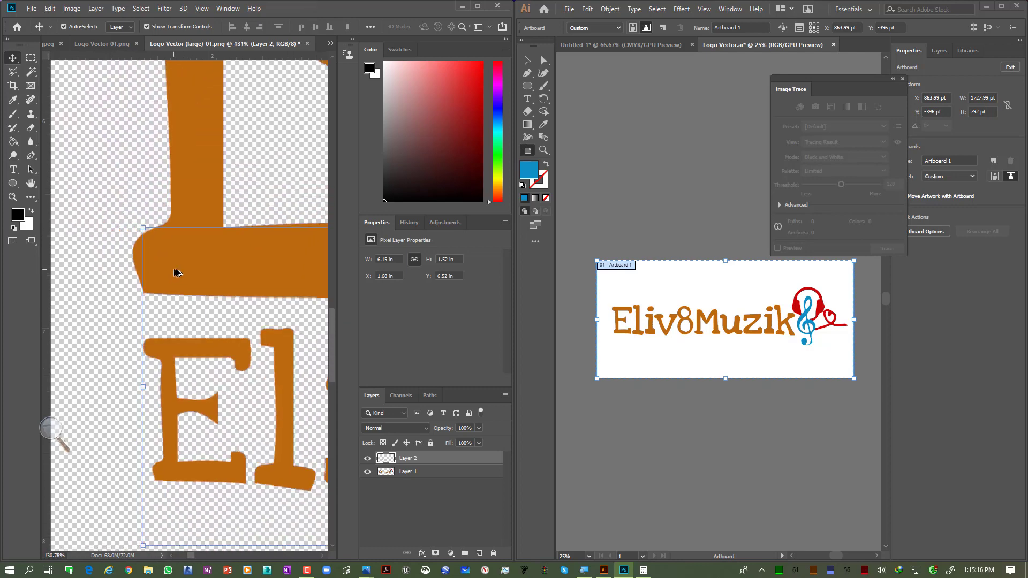
drag(255, 202, 193, 355)
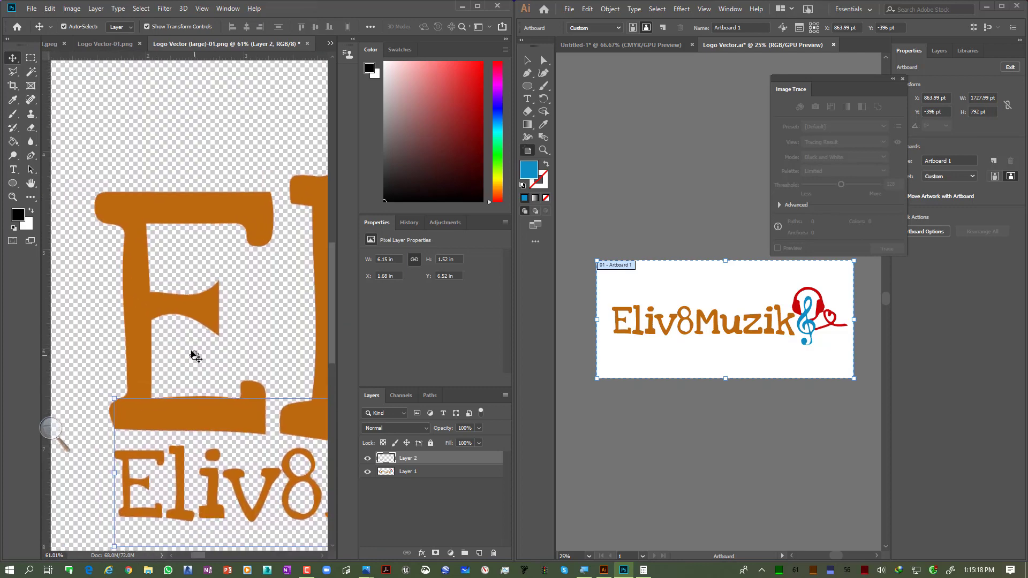
scroll(202, 260, down, 10)
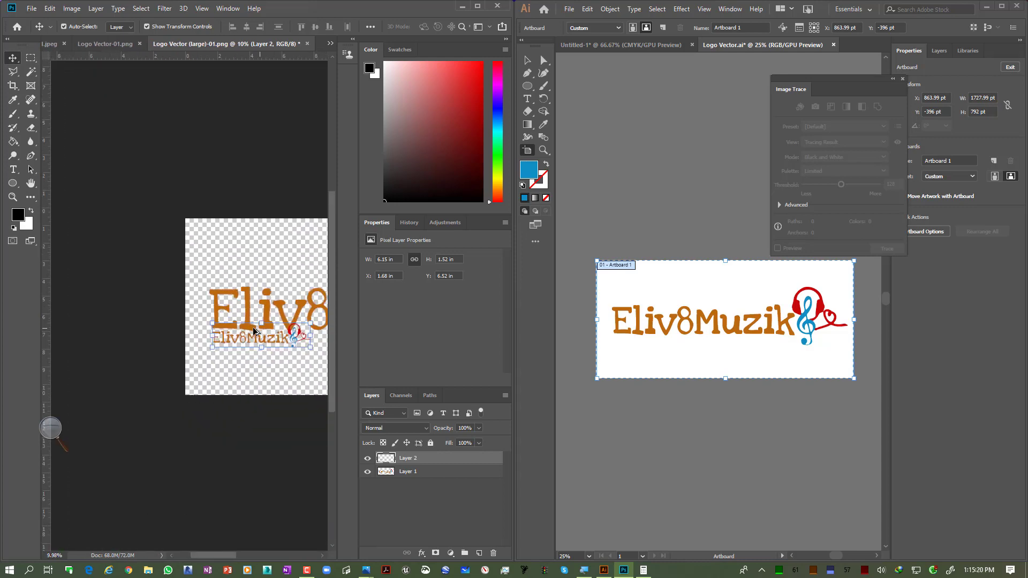
scroll(263, 320, down, 2)
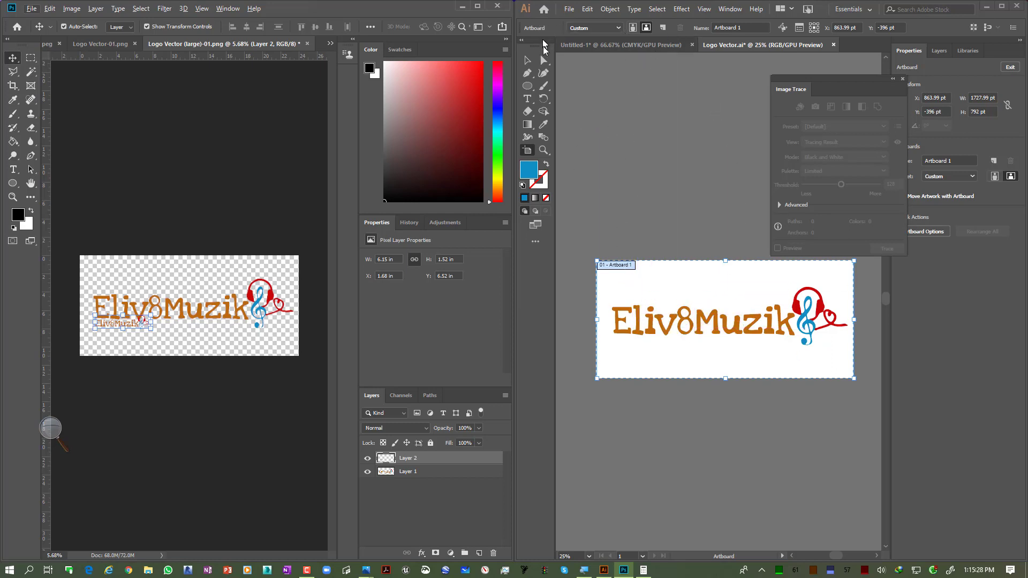
Step: Select the traced vector logo group on the Illustrator artboard, then clear the selection
click(529, 61)
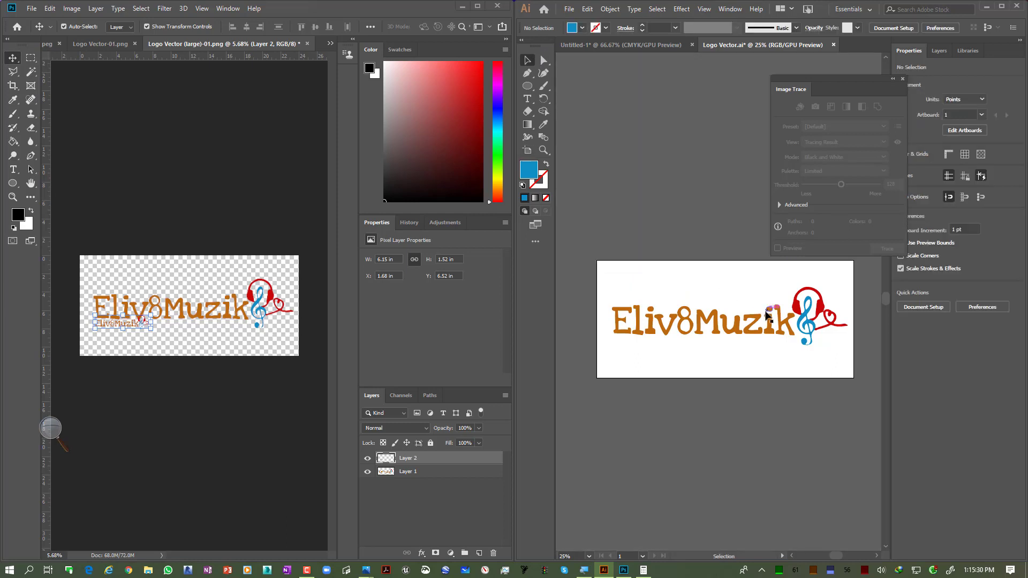
click(772, 320)
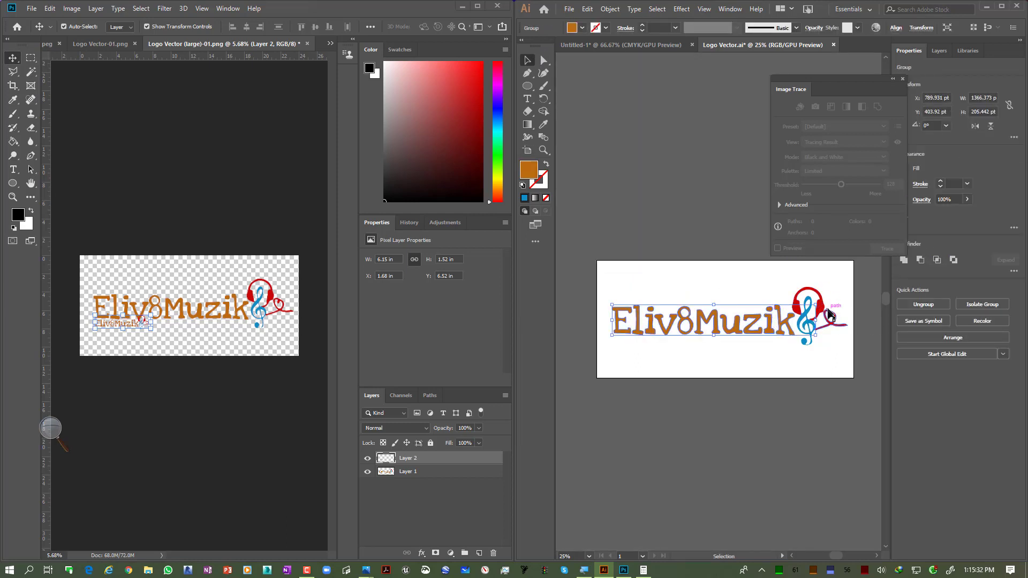
click(660, 155)
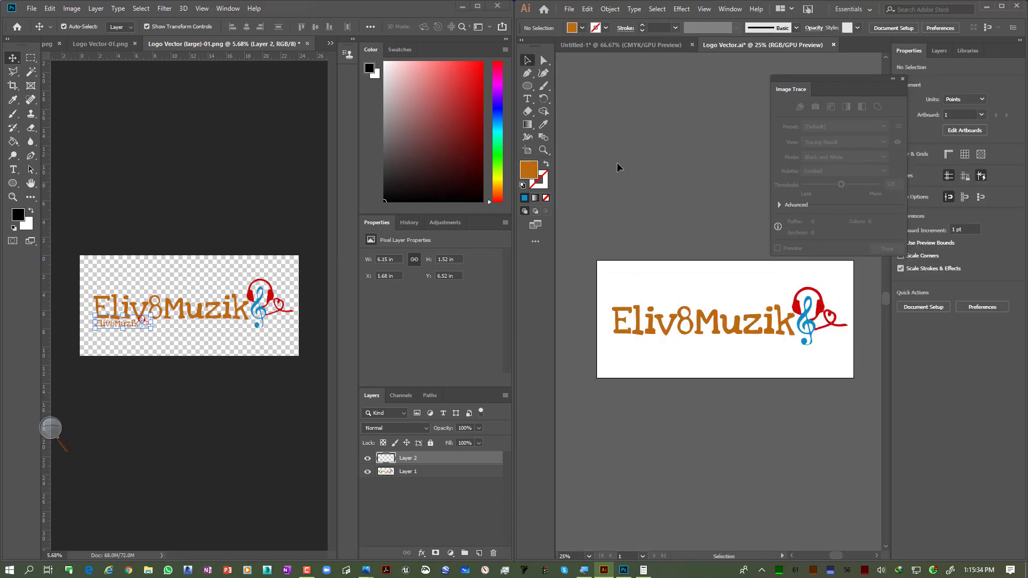